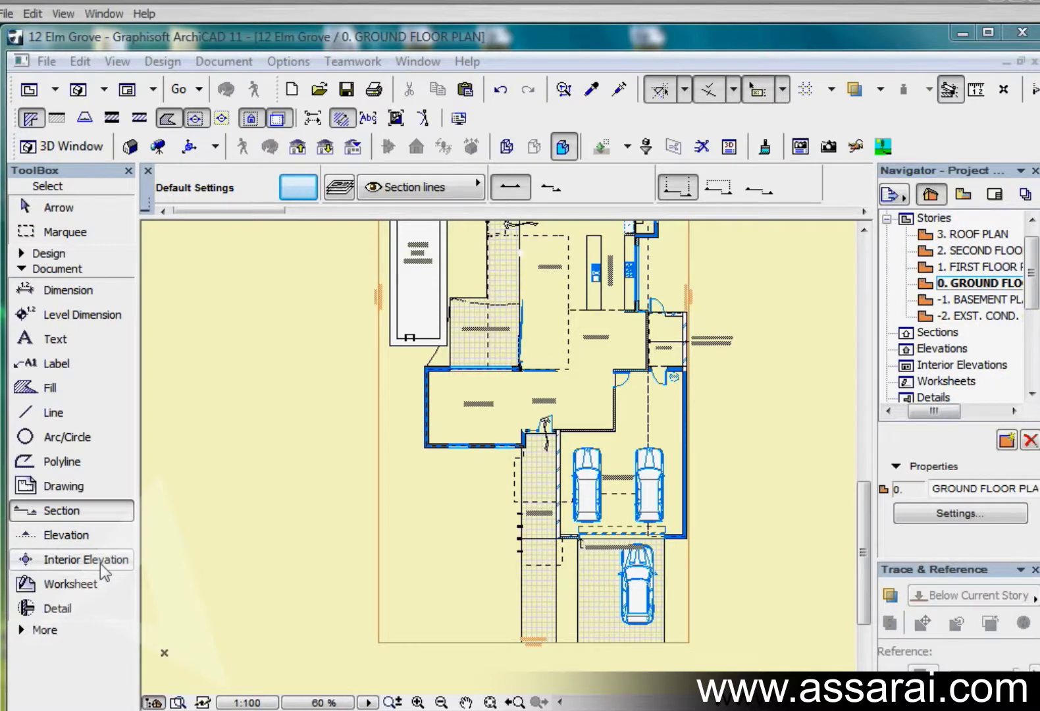
Step: Open the Section tool's default settings and set the reference ID to S - 1, leaving the name blank
{"action": "left_click", "coordinate": [102, 513]}
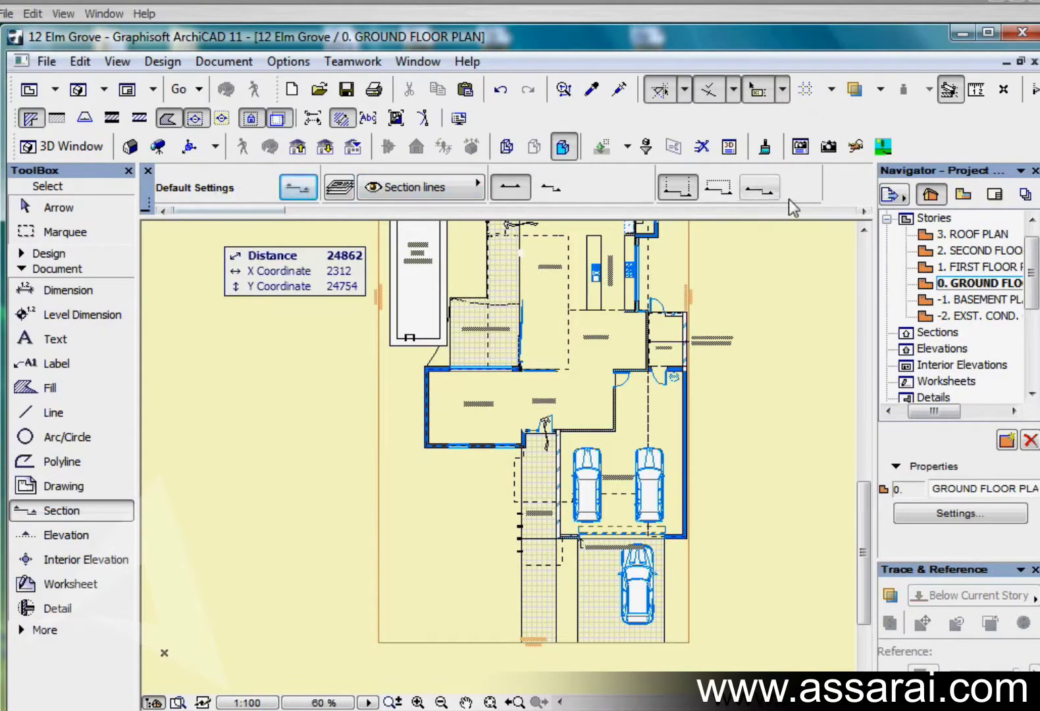
{"action": "scroll", "coordinate": [582, 180], "scroll_direction": "down", "scroll_amount": 3}
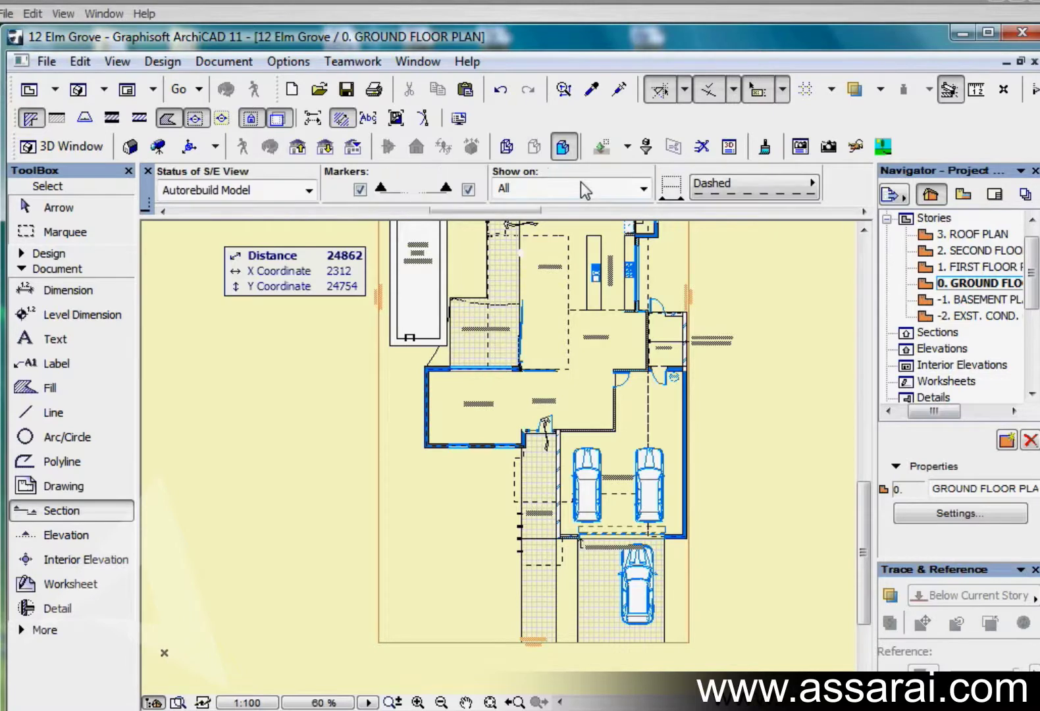
{"action": "scroll", "coordinate": [582, 181], "scroll_direction": "up", "scroll_amount": 4}
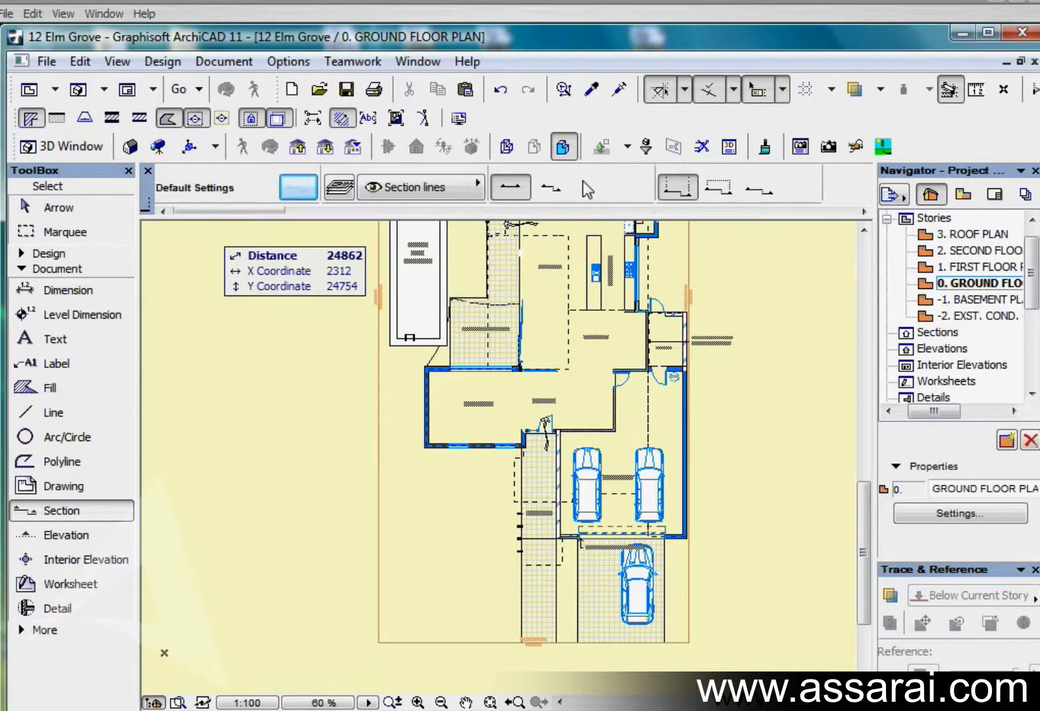
{"action": "left_click", "coordinate": [300, 190]}
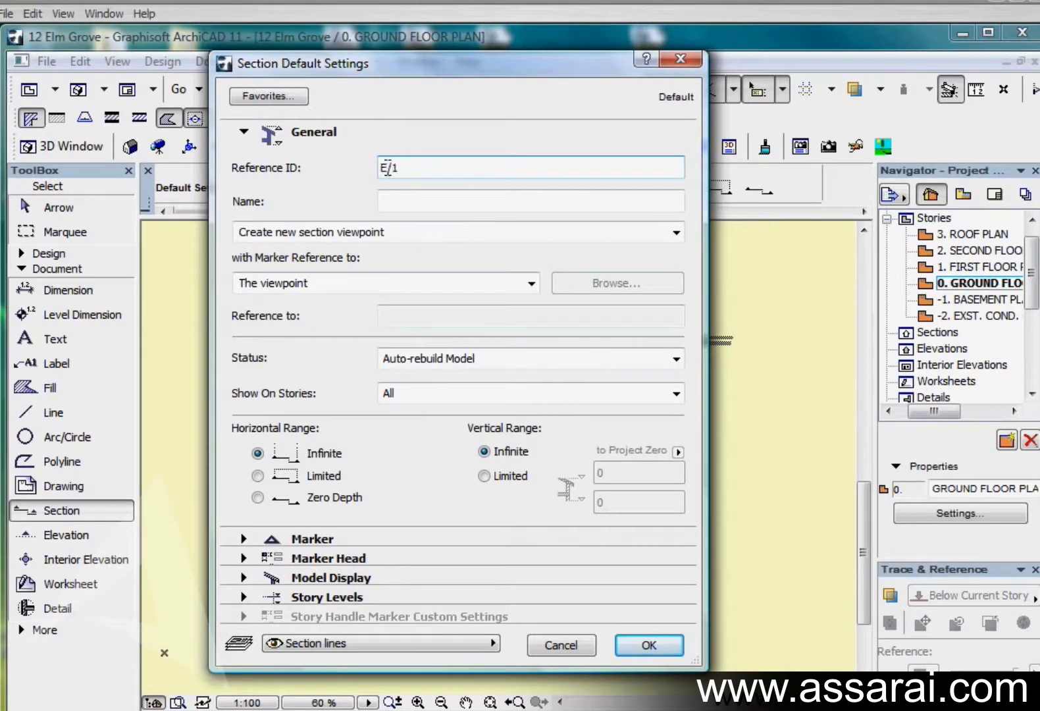
{"action": "left_click", "coordinate": [385, 169]}
{"action": "left_click_drag", "start_coordinate": [388, 168], "coordinate": [382, 169]}
{"action": "key", "text": "BackSpace"}
{"action": "type", "text": "S - 1"}
{"action": "key", "text": "Tab"}
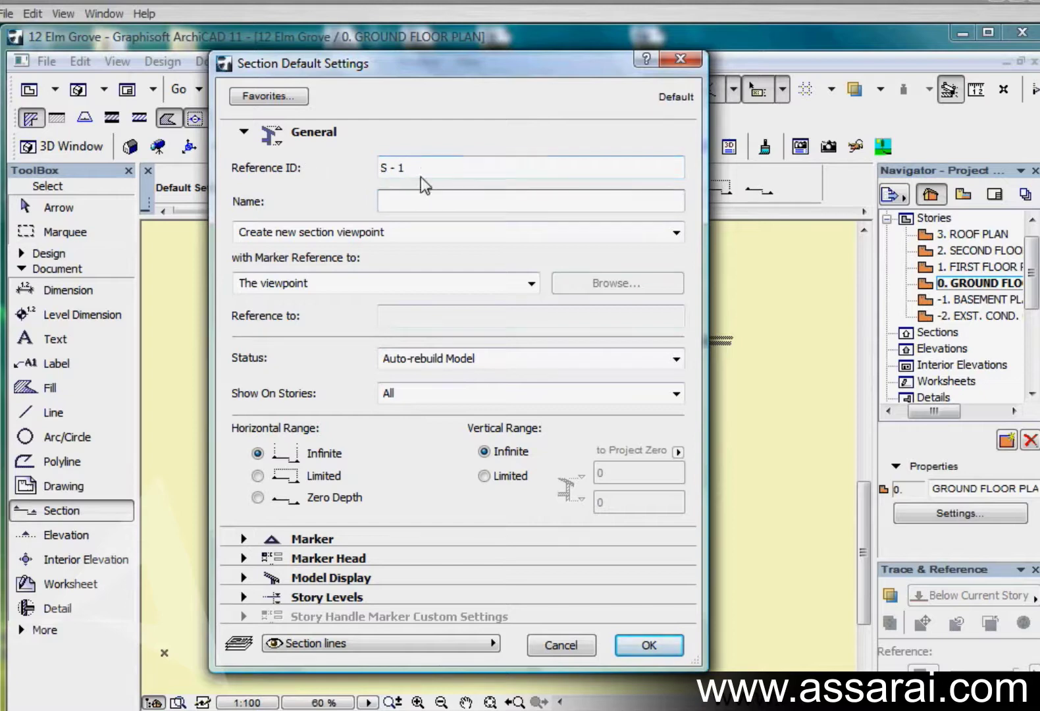
{"action": "left_click", "coordinate": [394, 201]}
{"action": "key", "text": "Tab"}
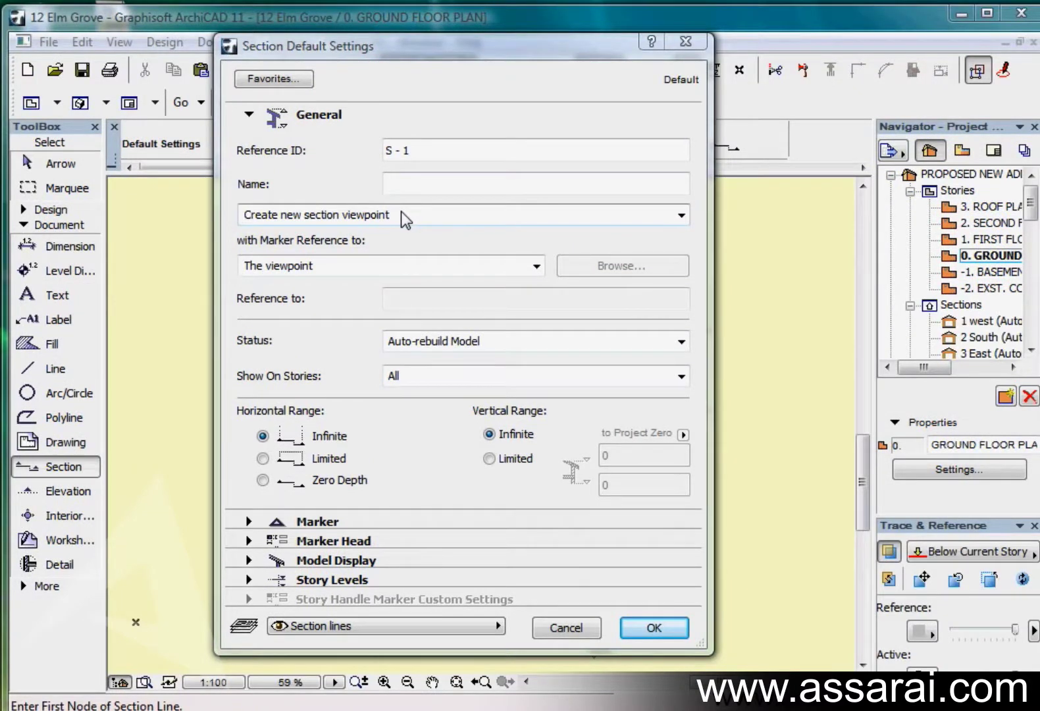
Step: Try the Place linked marker option with its reference pointing to the 2 South section viewpoint
{"action": "left_click", "coordinate": [401, 212]}
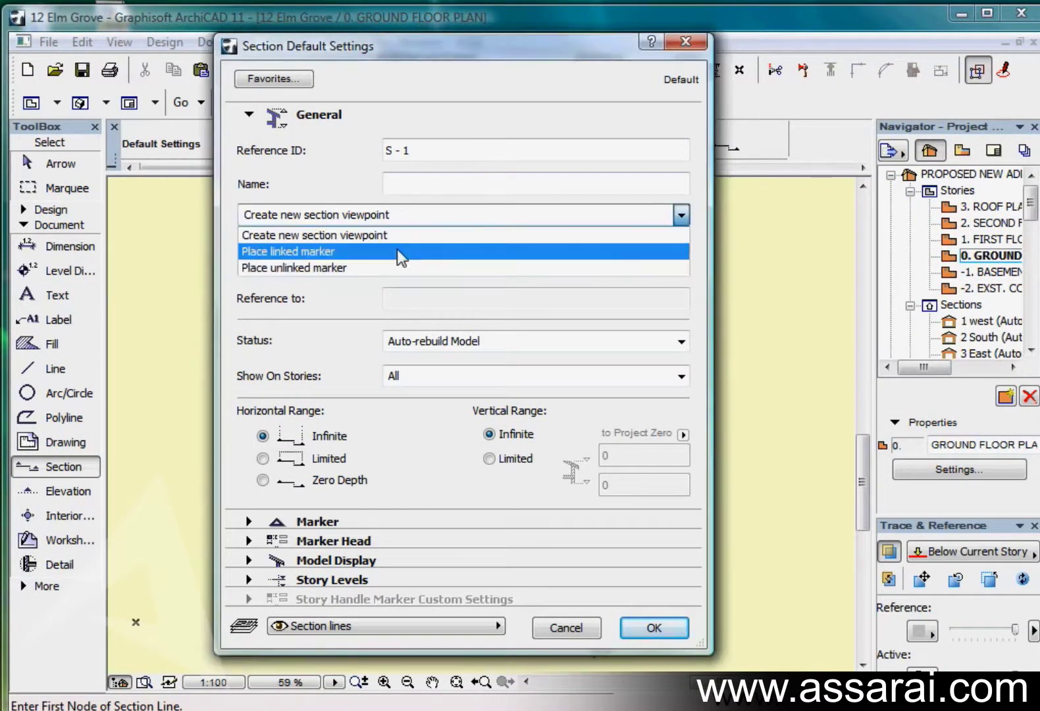
{"action": "left_click", "coordinate": [398, 251]}
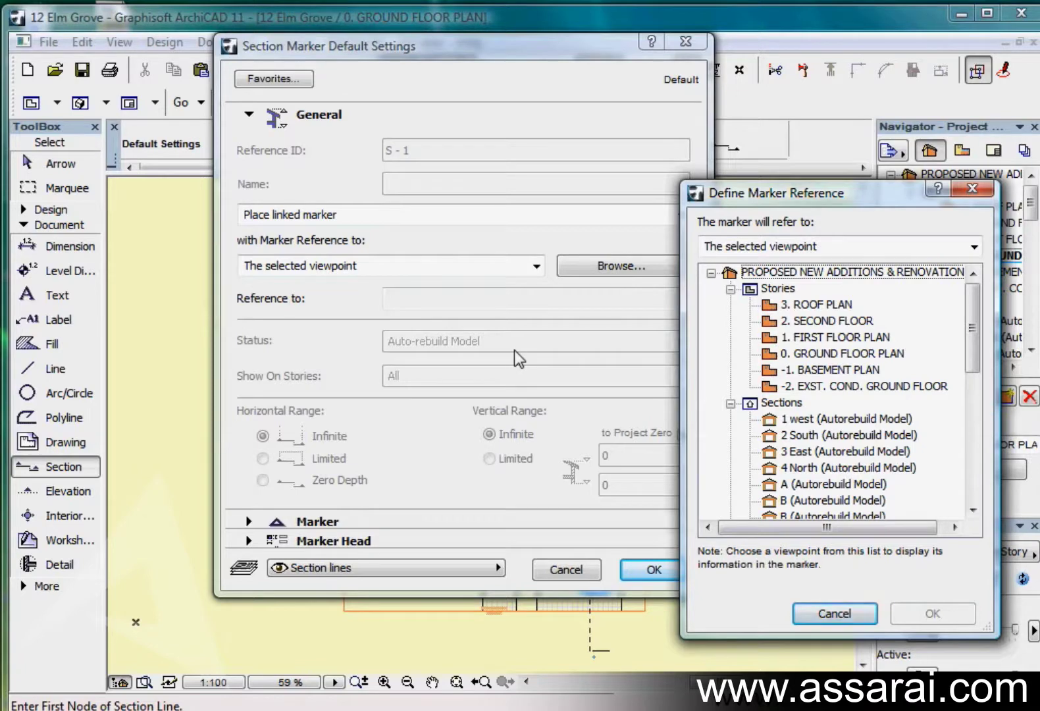
{"action": "left_click", "coordinate": [815, 437]}
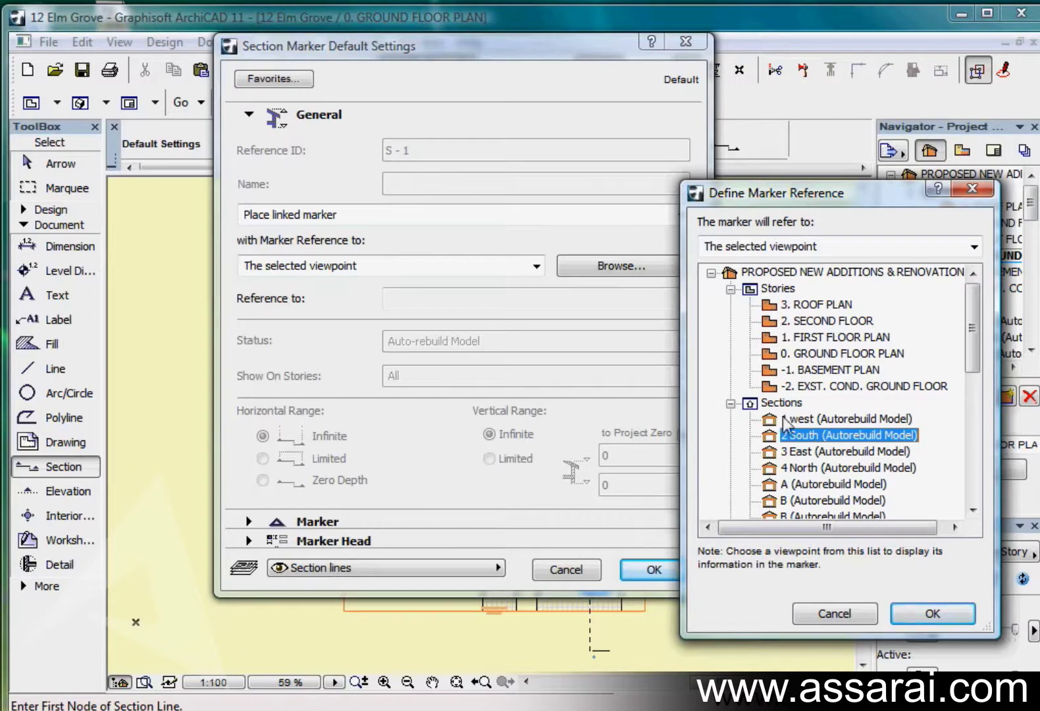
{"action": "double_click", "coordinate": [788, 437]}
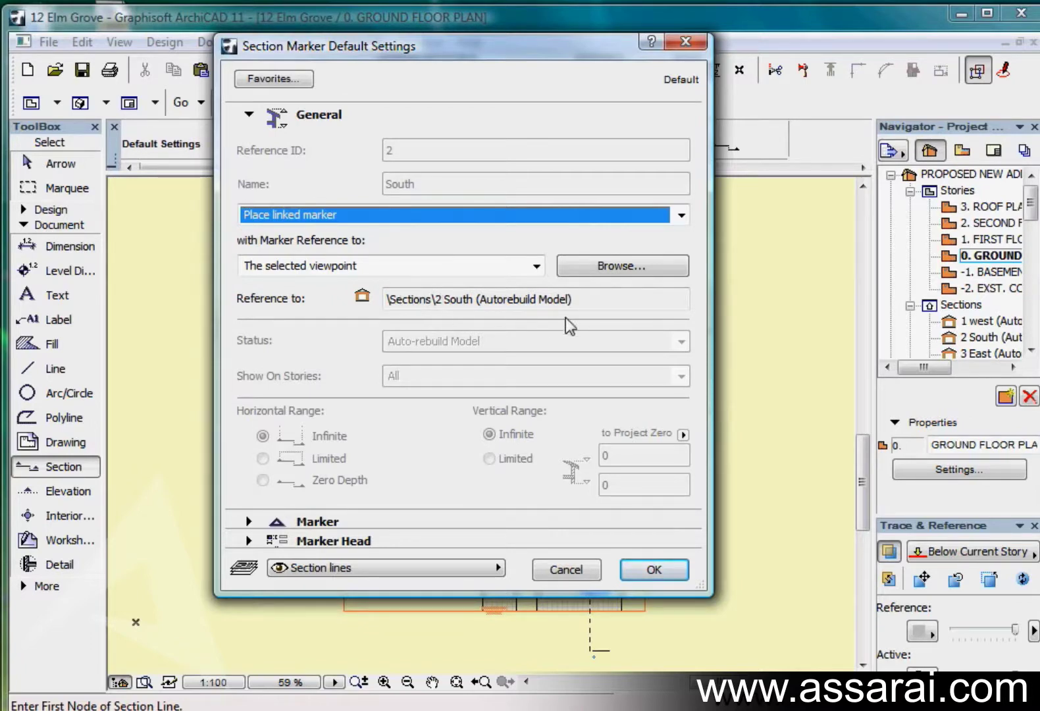
{"action": "left_click", "coordinate": [613, 264]}
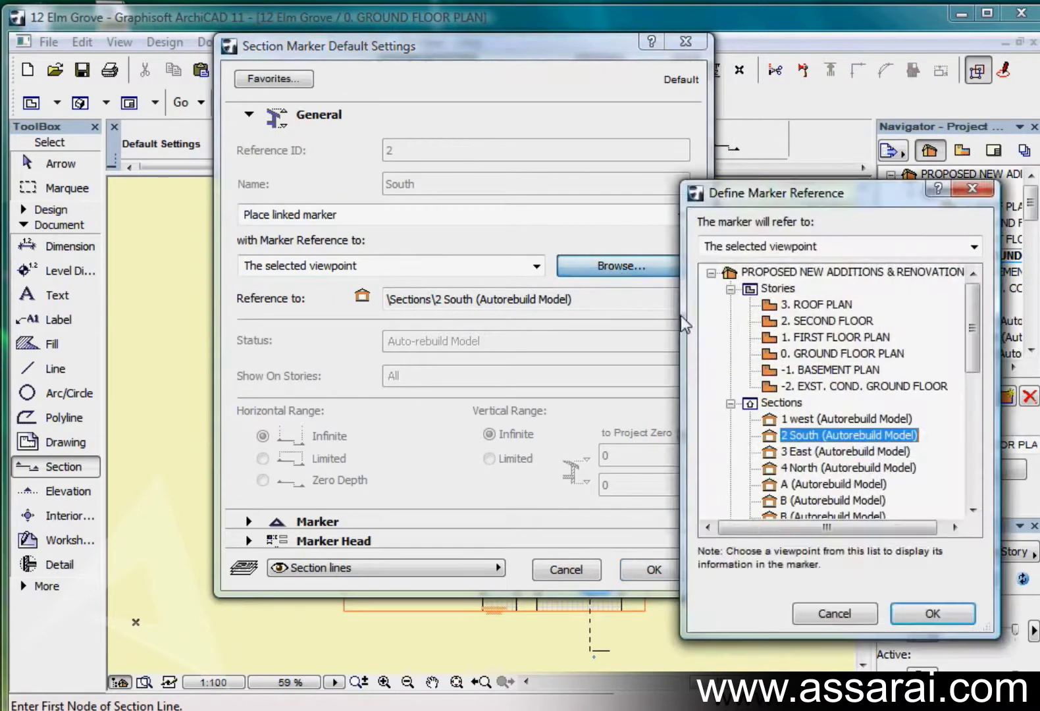
{"action": "left_click", "coordinate": [849, 619]}
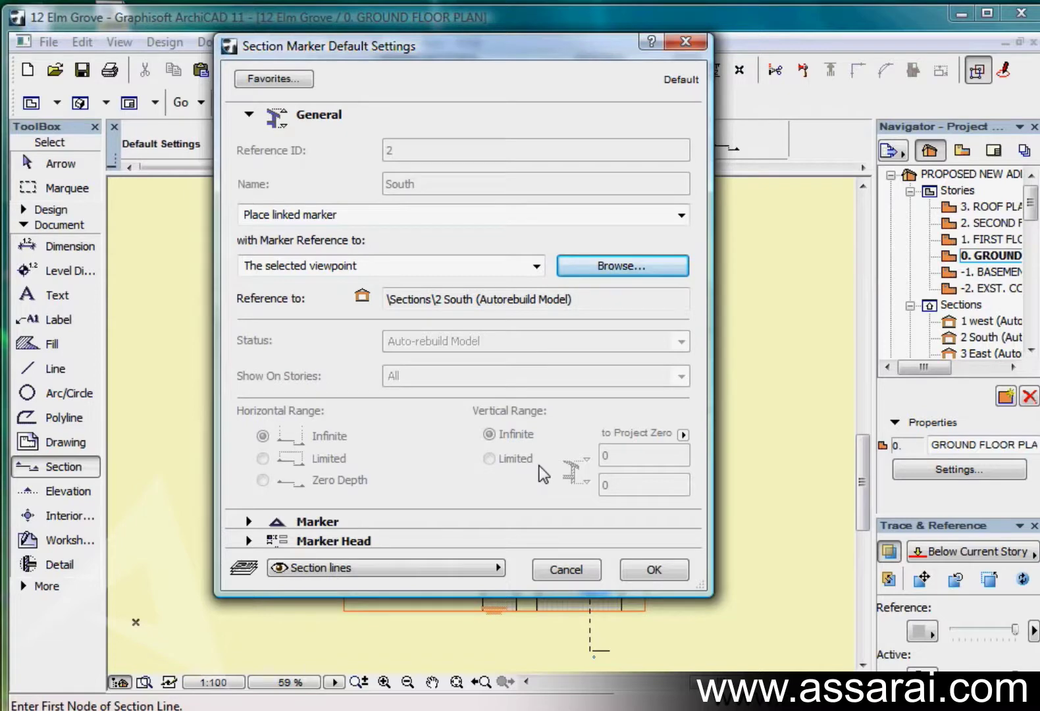
Step: Try the Place unlinked marker option and return the setting to Create new section viewpoint
{"action": "left_click", "coordinate": [525, 217]}
{"action": "left_click", "coordinate": [292, 236]}
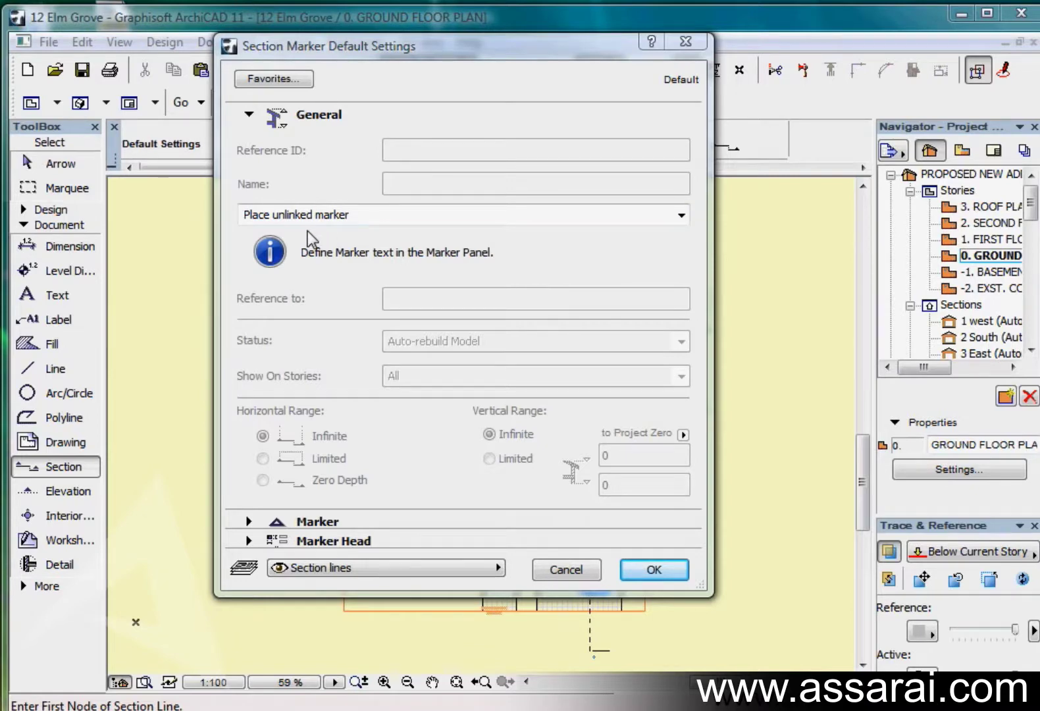
{"action": "left_click", "coordinate": [524, 215]}
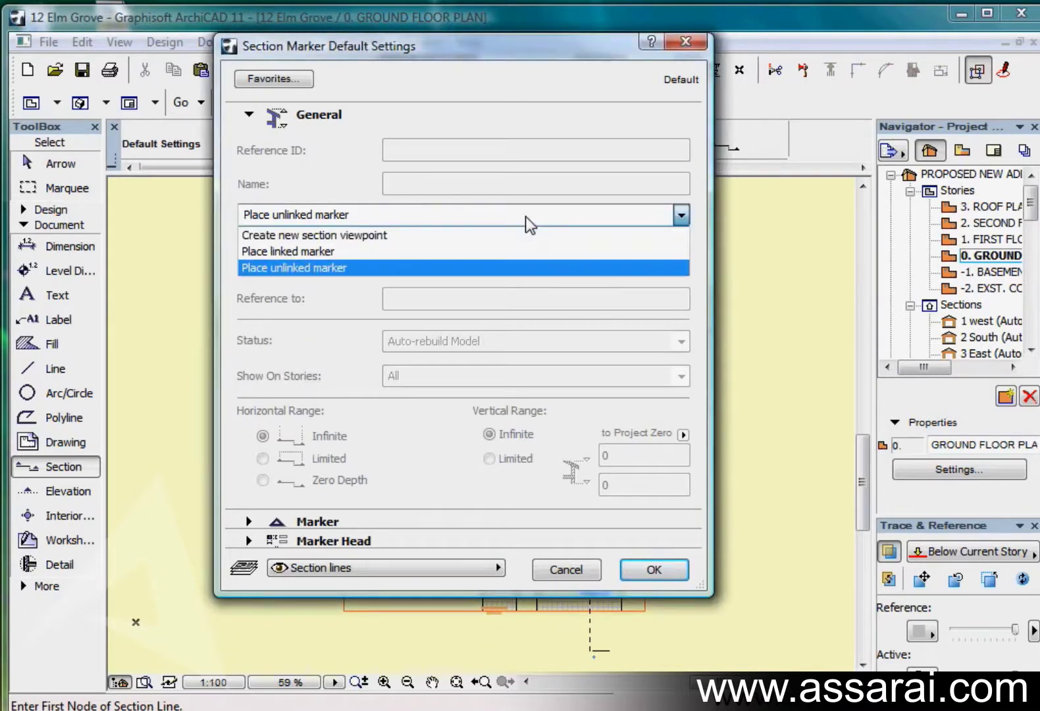
{"action": "left_click", "coordinate": [518, 237]}
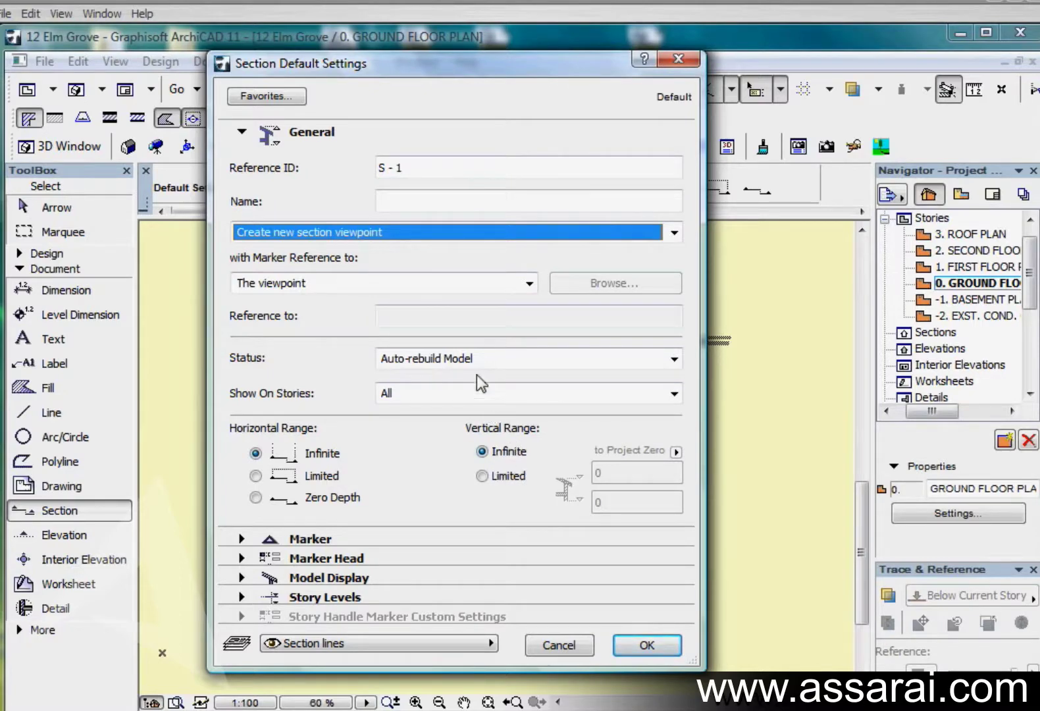
{"action": "left_click", "coordinate": [578, 233]}
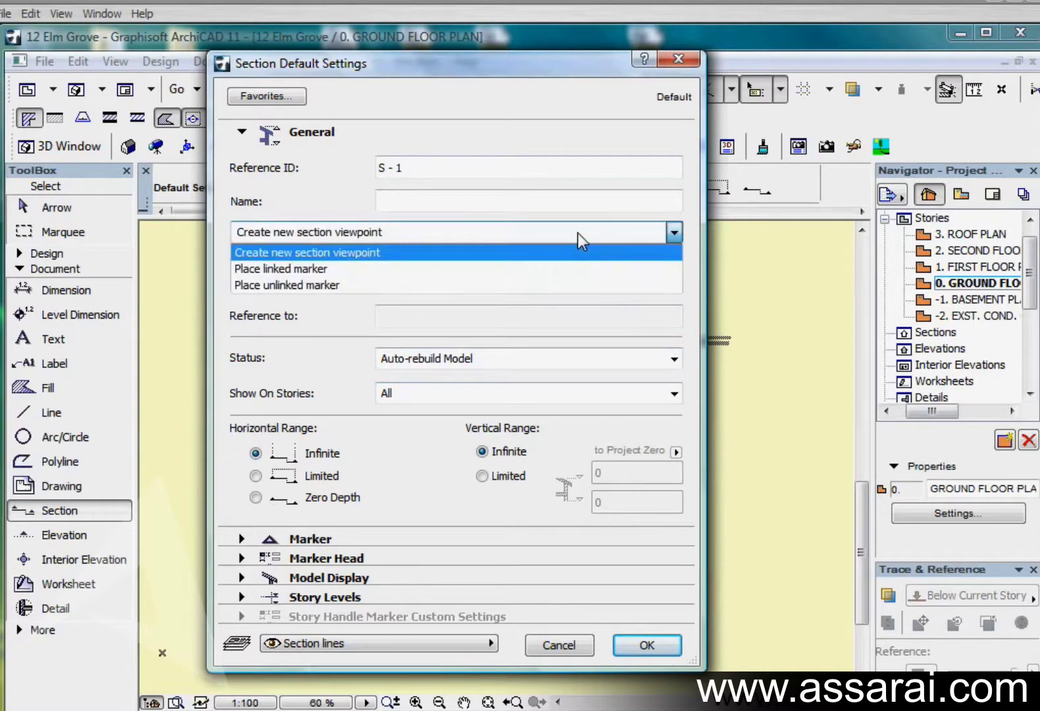
{"action": "left_click", "coordinate": [578, 252]}
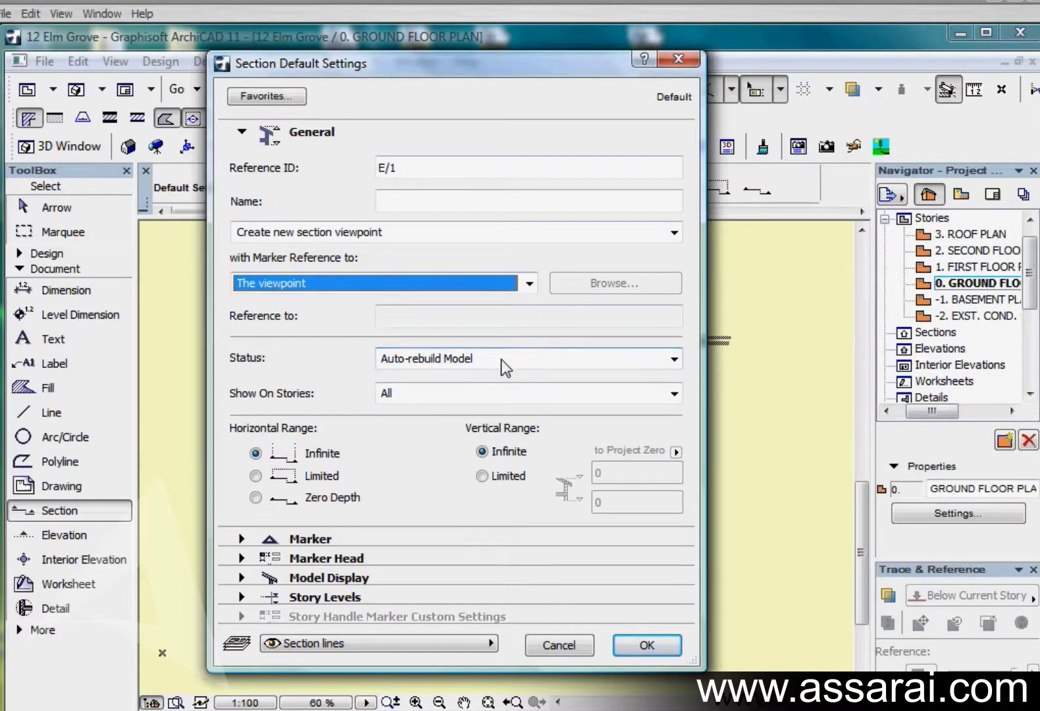
Step: Set the section's status to Auto-rebuild Model and show it on all stories
{"action": "left_click", "coordinate": [570, 360]}
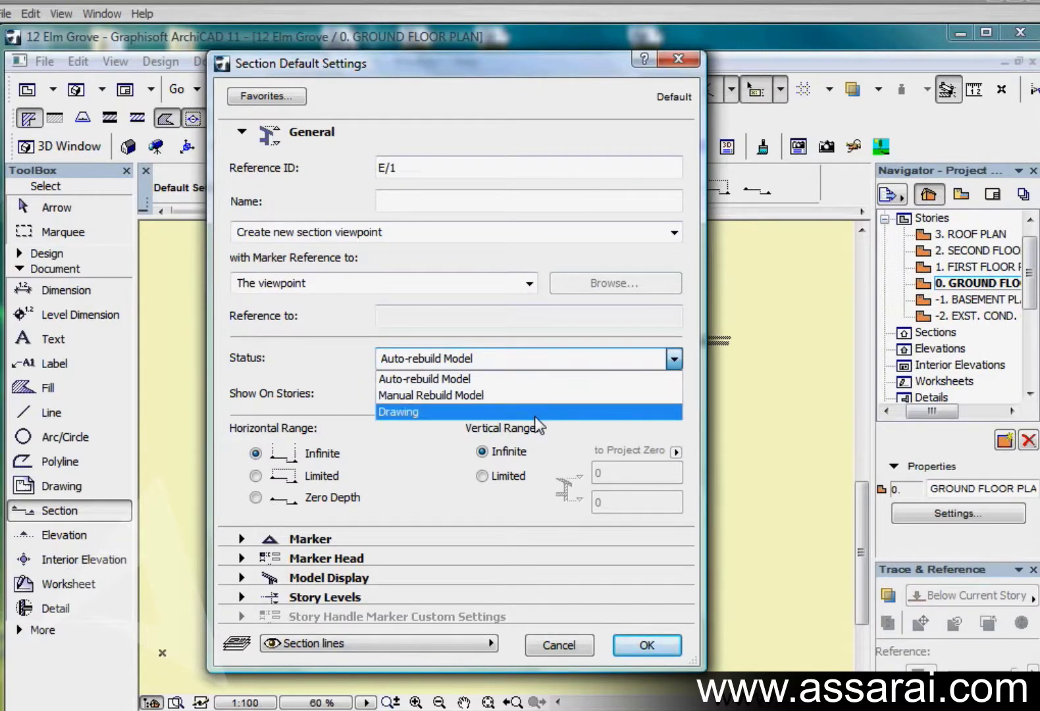
{"action": "left_click", "coordinate": [382, 379]}
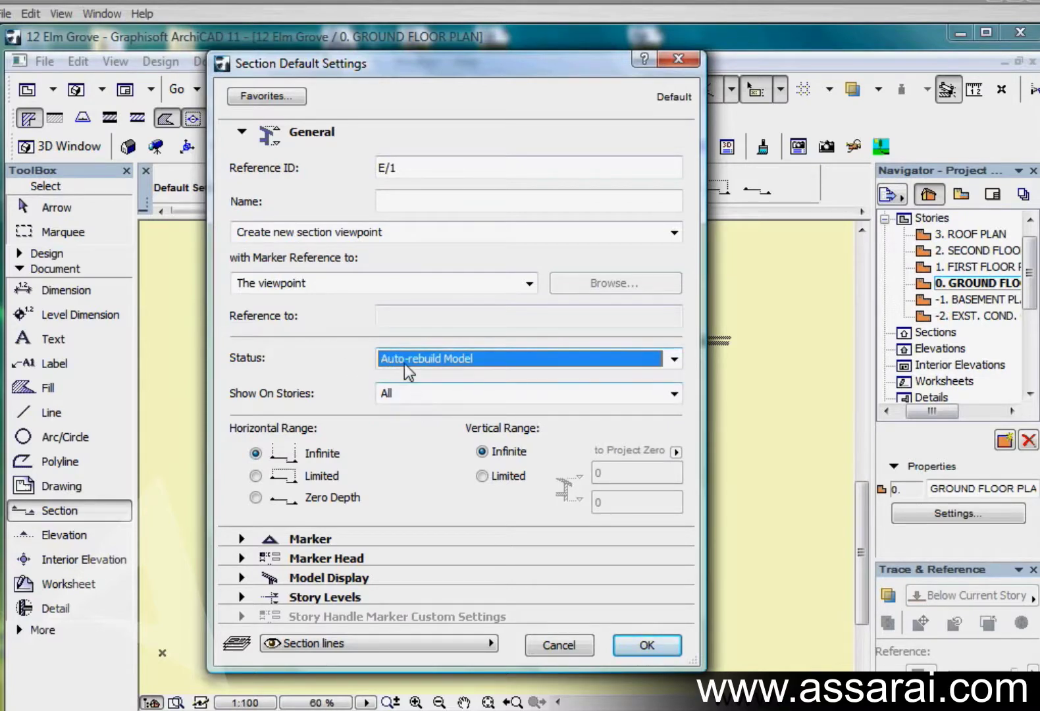
{"action": "left_click", "coordinate": [473, 391]}
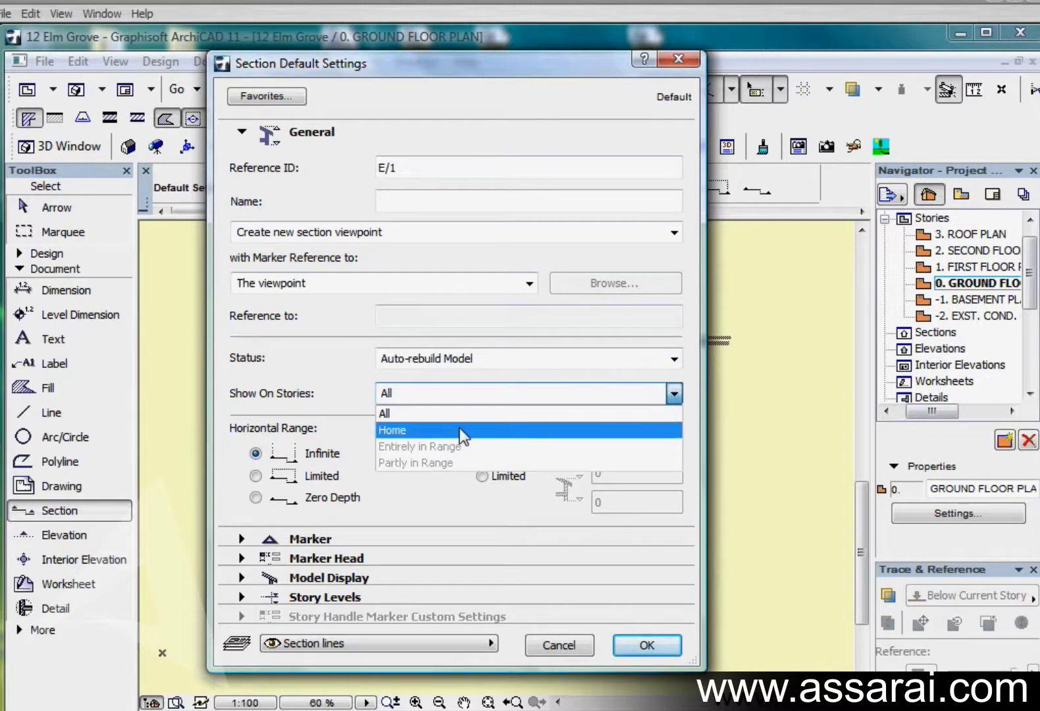
{"action": "left_click", "coordinate": [358, 401]}
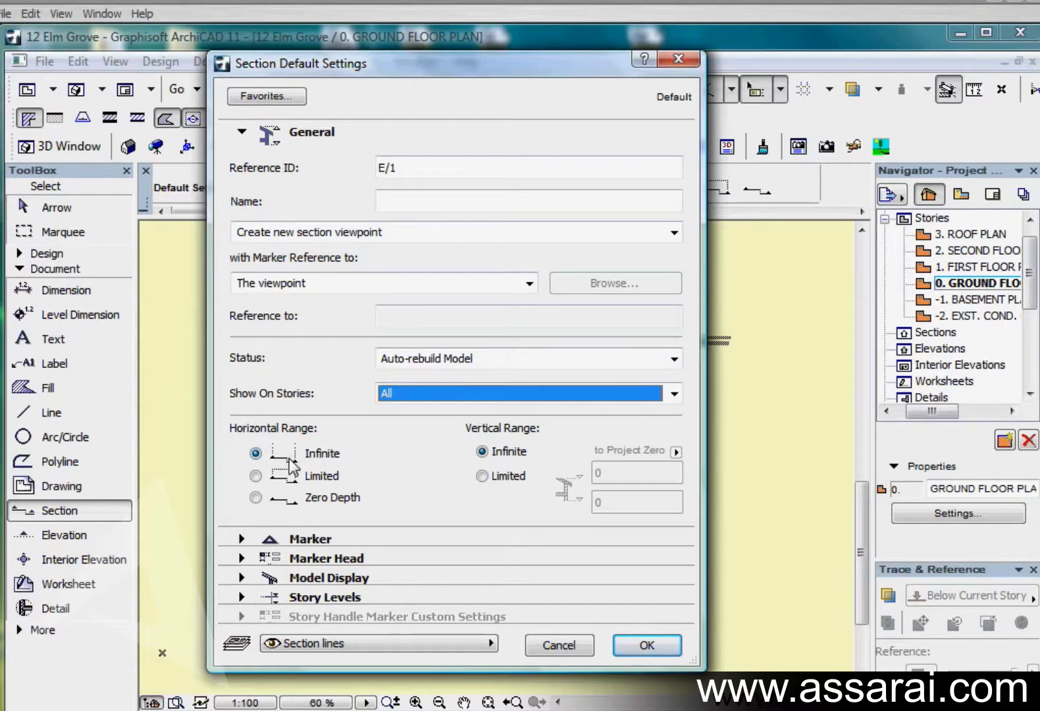
Step: Set the horizontal range to Infinite and the vertical range to Limited relative to Project Zero, and accept the section defaults
{"action": "left_click", "coordinate": [255, 476]}
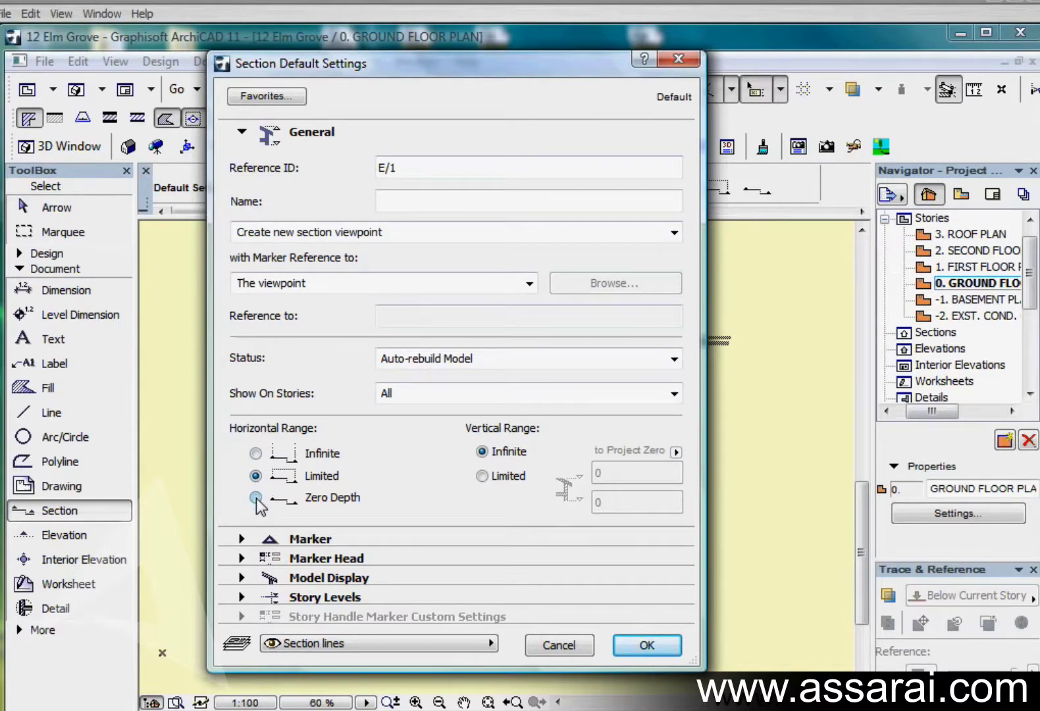
{"action": "left_click", "coordinate": [256, 453]}
{"action": "left_click", "coordinate": [503, 479]}
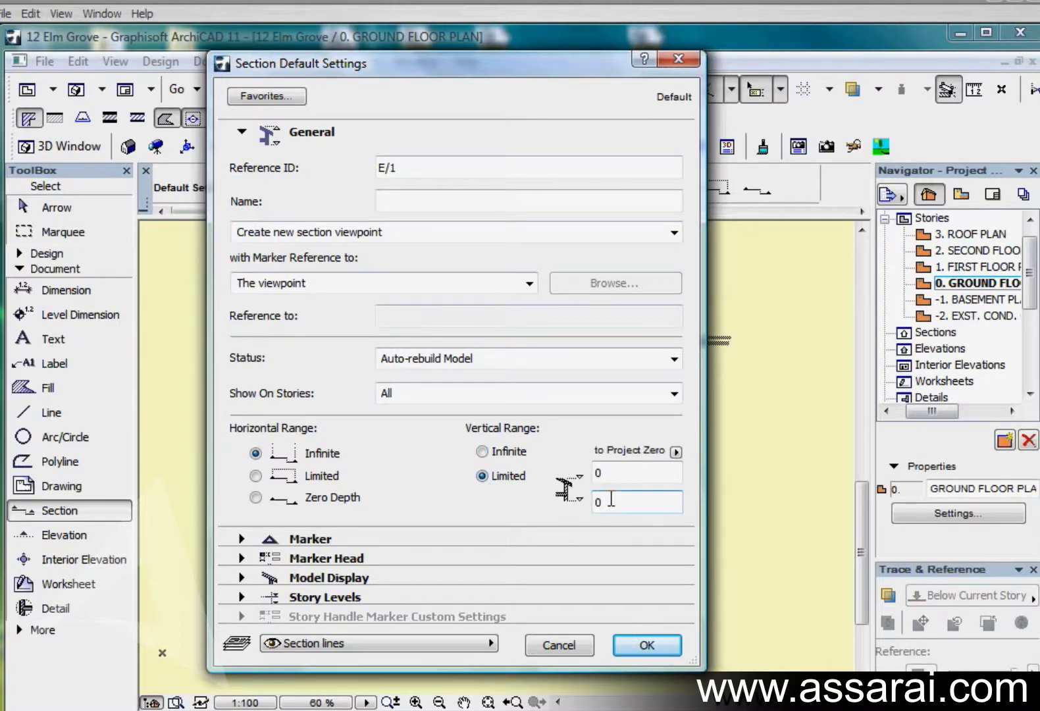
{"action": "left_click", "coordinate": [676, 452]}
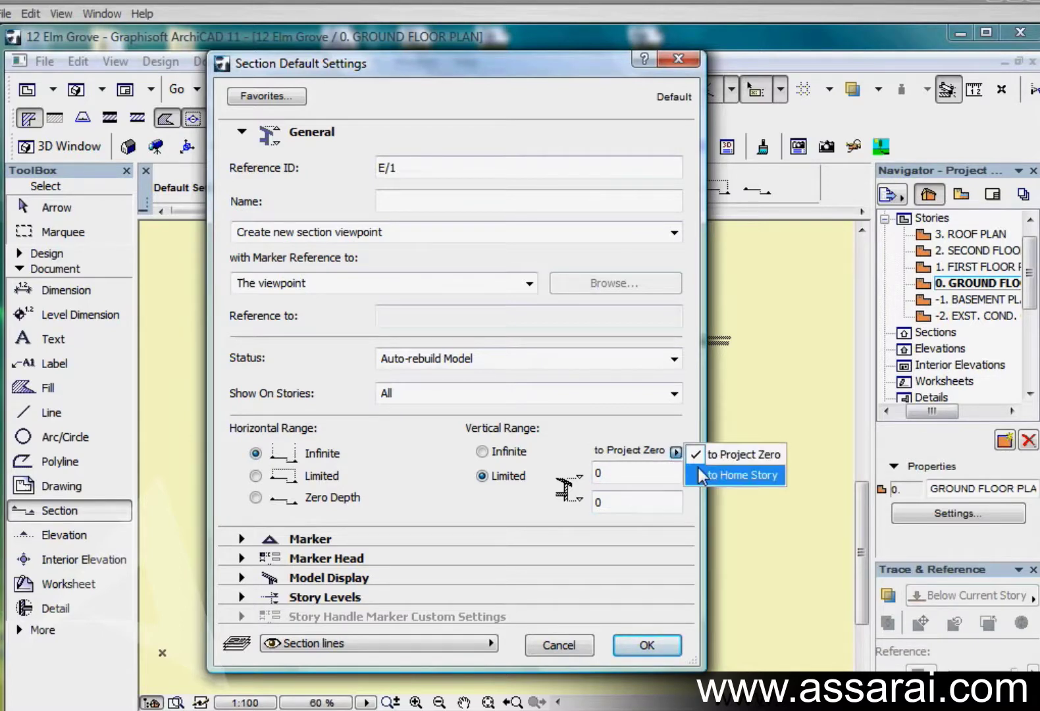
{"action": "left_click", "coordinate": [632, 445]}
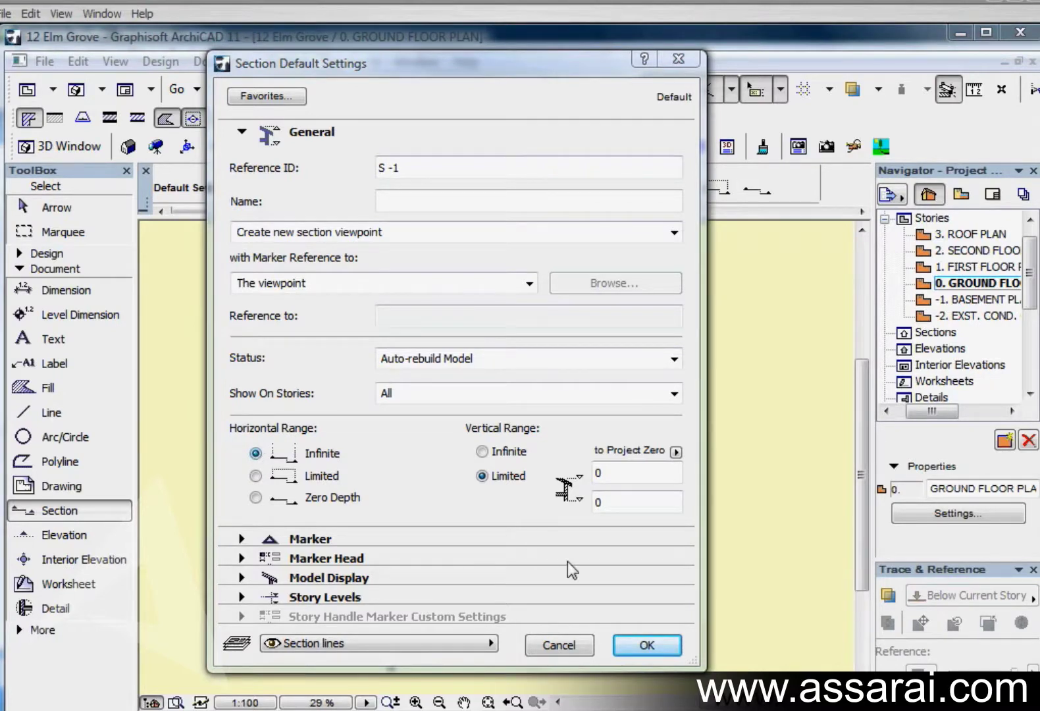
{"action": "left_click", "coordinate": [646, 645]}
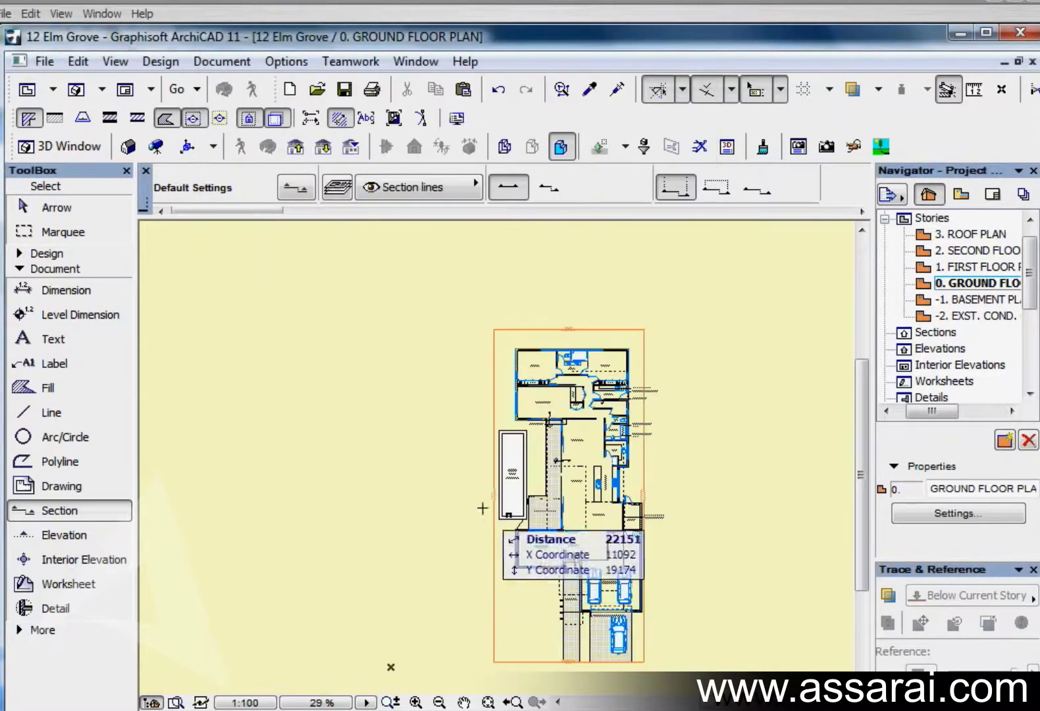
Step: Place a horizontal section line across the upper part of the ground floor plan, looking toward the garage
{"action": "left_click", "coordinate": [471, 393]}
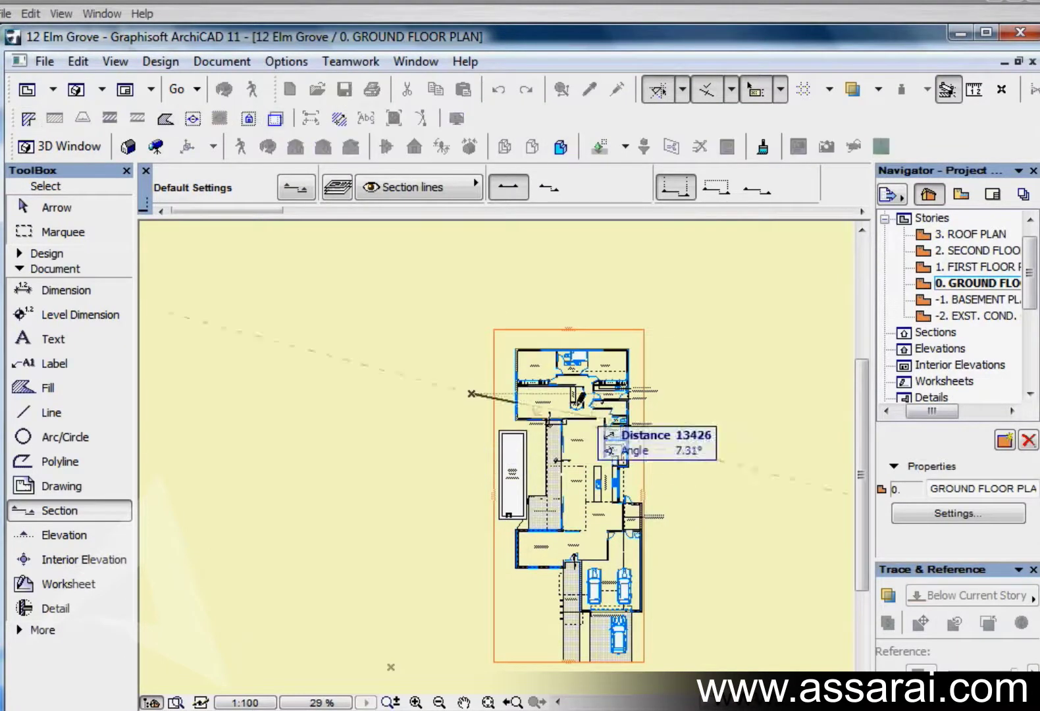
{"action": "left_click", "coordinate": [687, 394]}
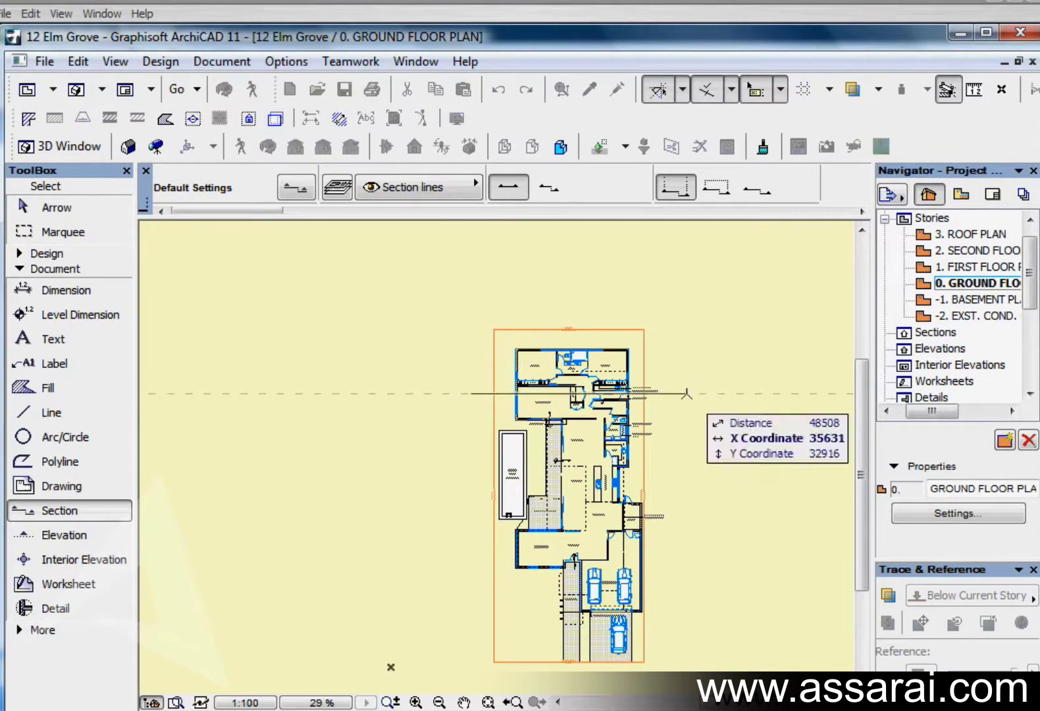
{"action": "left_click", "coordinate": [668, 454]}
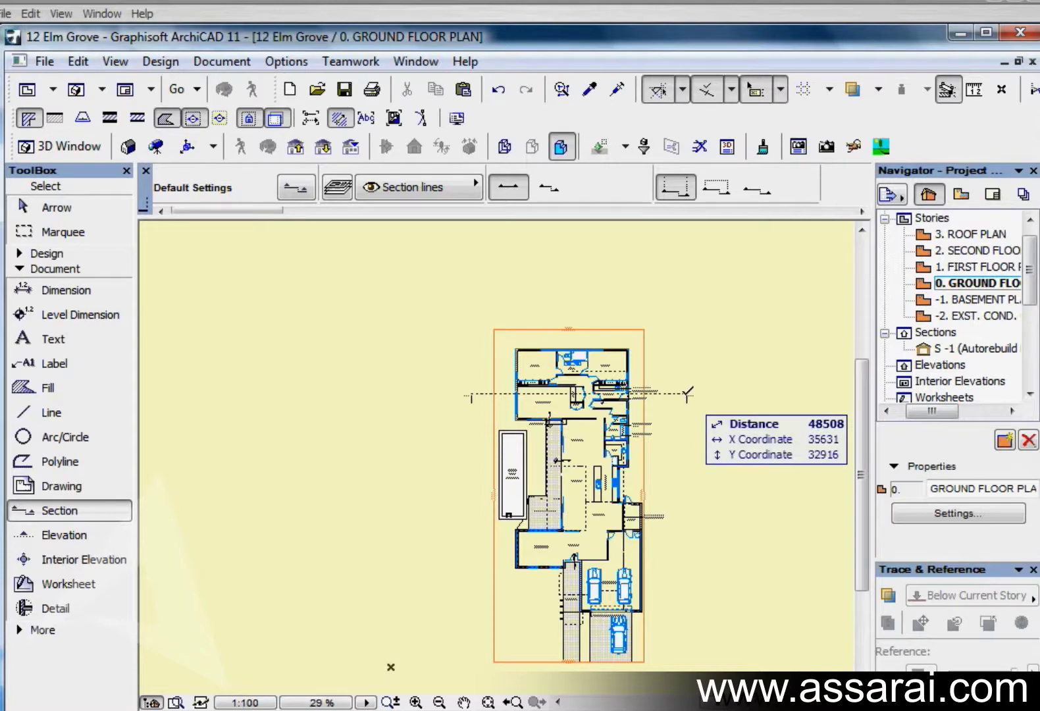
Step: Open the section from its line on the plan and enlarge its window to inspect the cut through the house
{"action": "scroll", "coordinate": [687, 393], "scroll_direction": "up", "scroll_amount": 4}
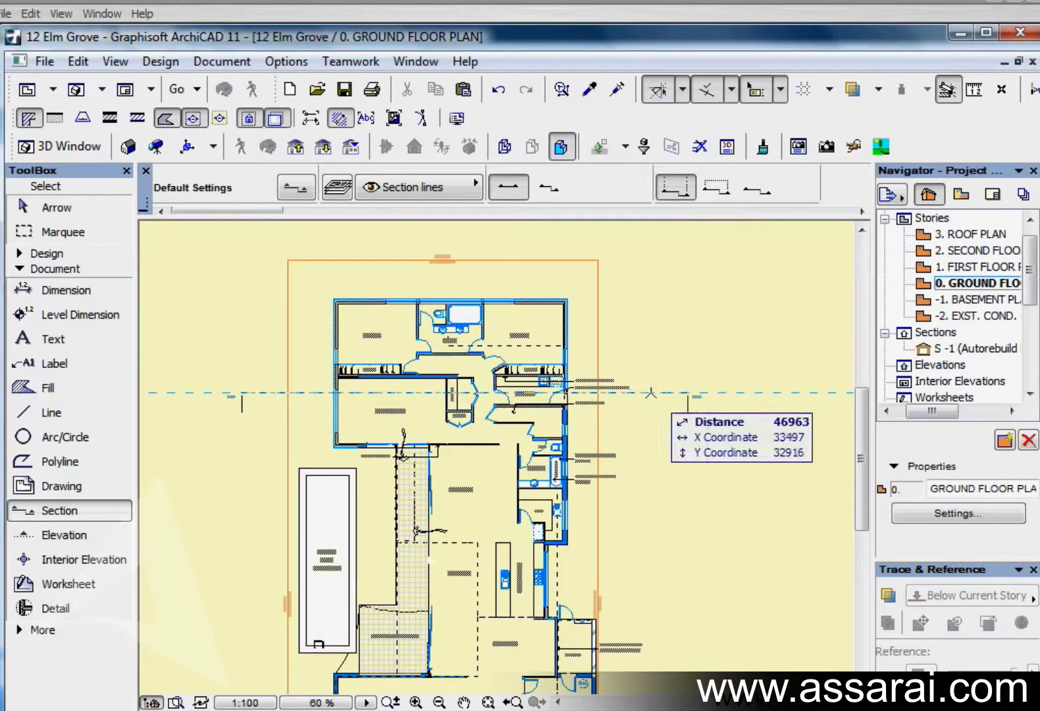
{"action": "left_click", "coordinate": [661, 421]}
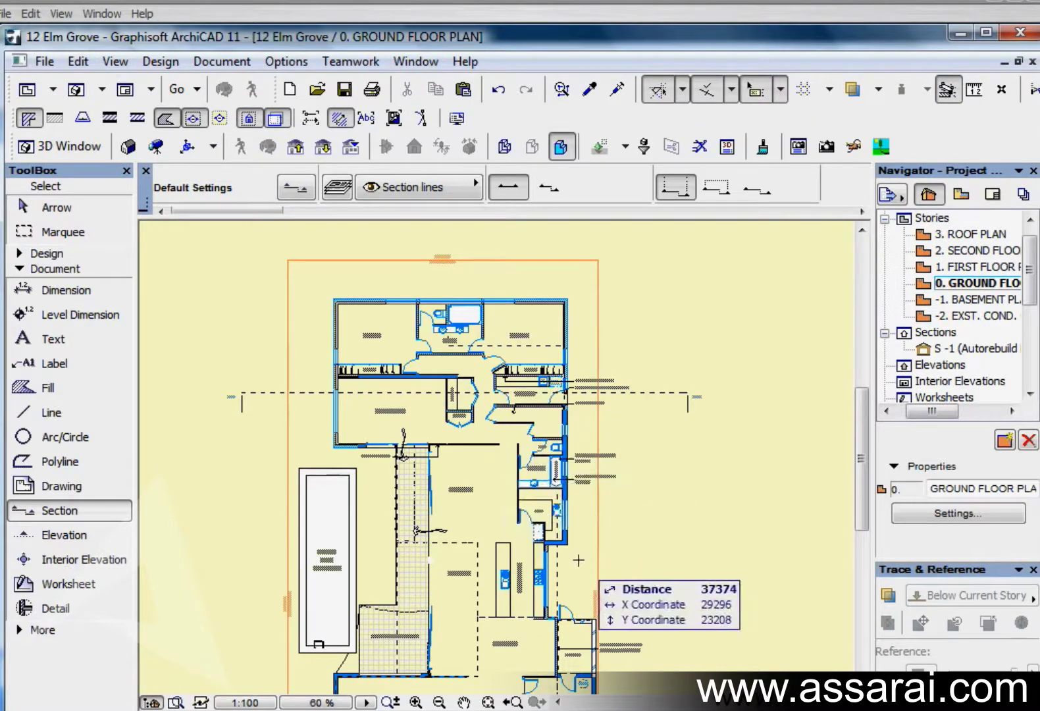
{"action": "right_click", "coordinate": [637, 396]}
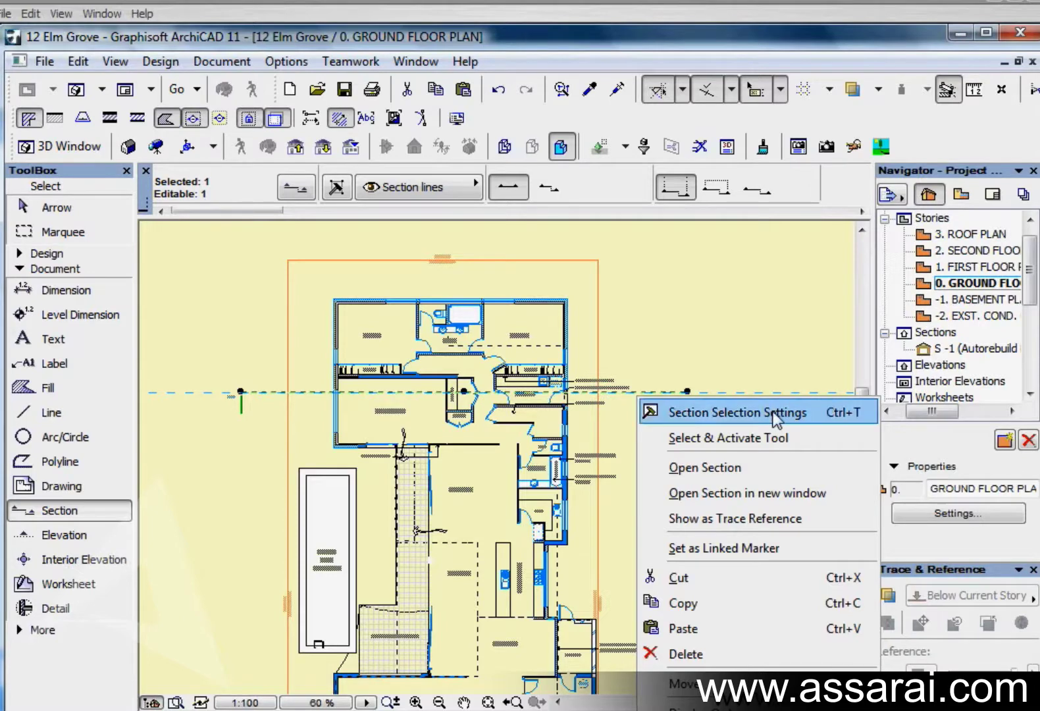
{"action": "left_click", "coordinate": [758, 465]}
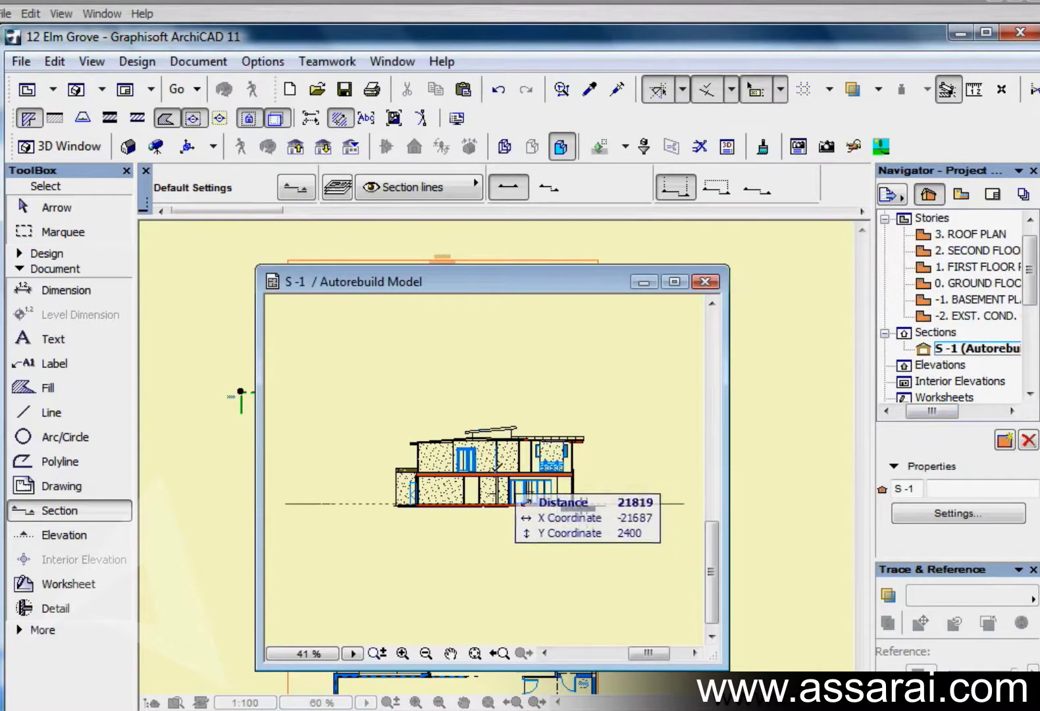
{"action": "scroll", "coordinate": [494, 451], "scroll_direction": "up", "scroll_amount": 3}
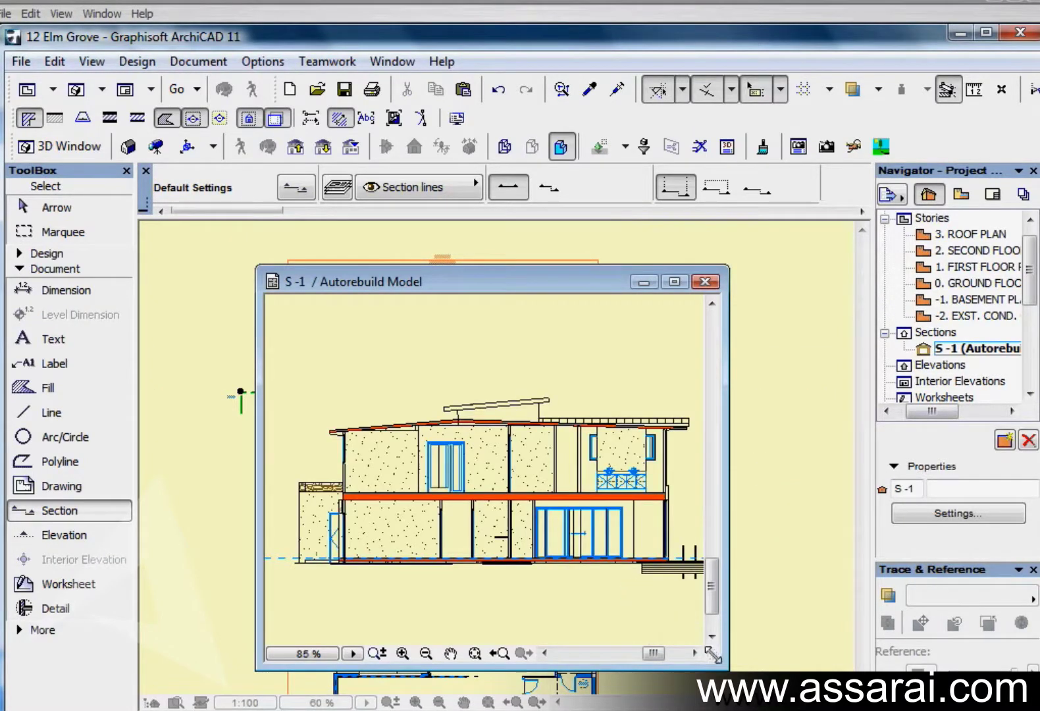
{"action": "left_click_drag", "start_coordinate": [717, 667], "coordinate": [868, 707]}
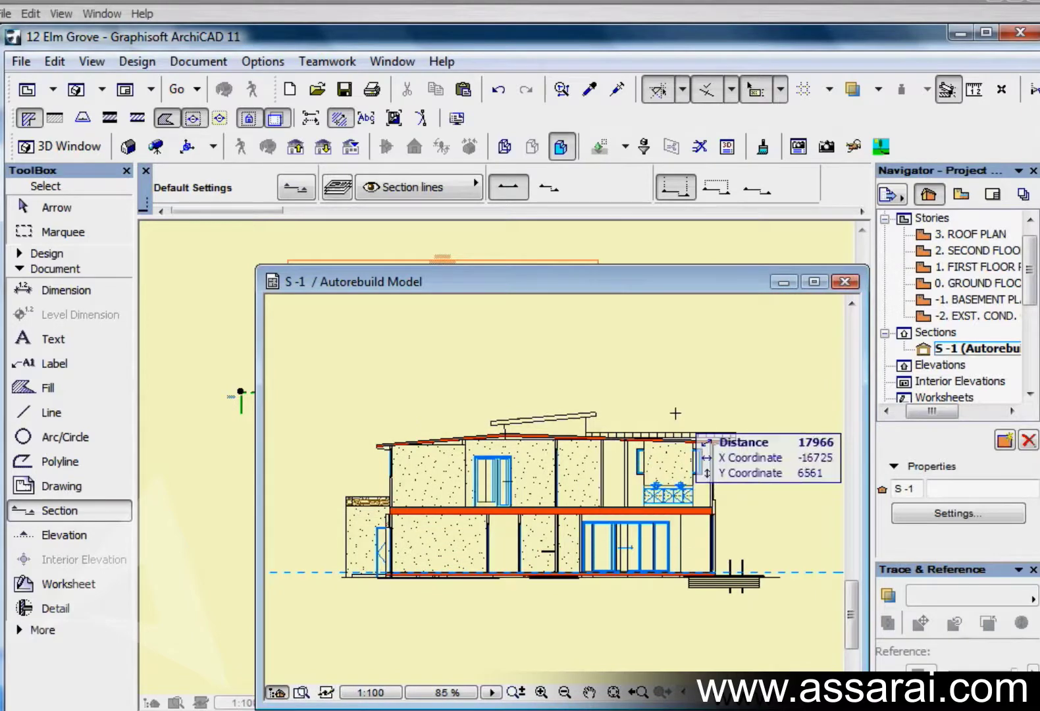
Step: Close the S -1 section view, then set the section defaults to a Limited horizontal range and an Infinite vertical range
{"action": "left_click", "coordinate": [845, 281]}
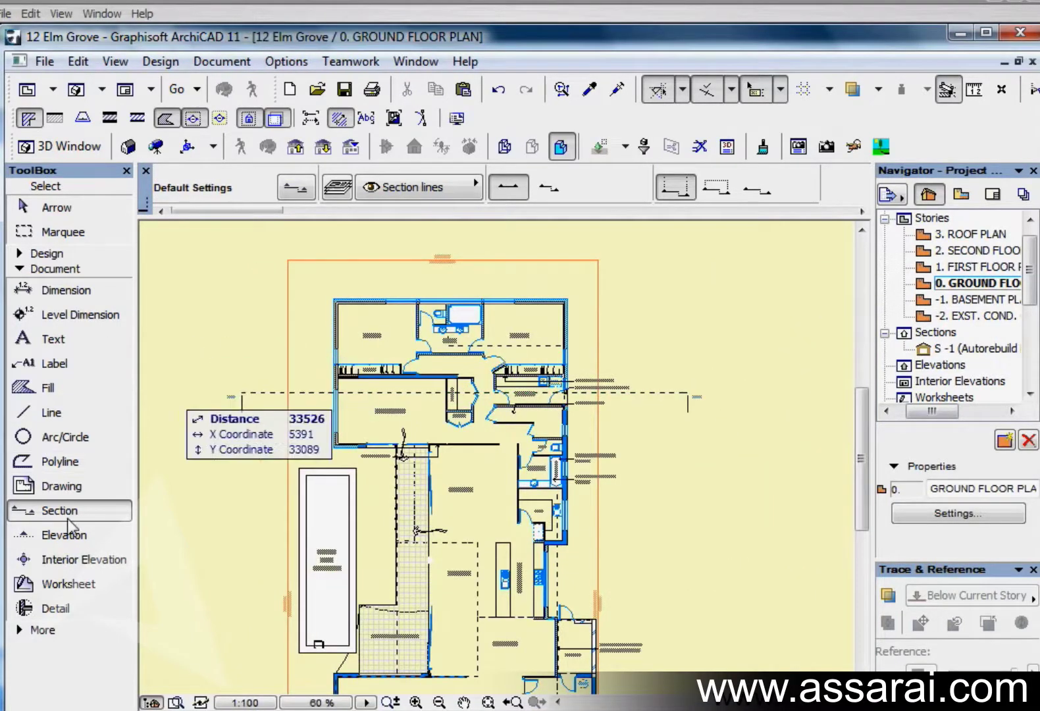
{"action": "key", "text": "ctrl+t"}
{"action": "left_click", "coordinate": [482, 476]}
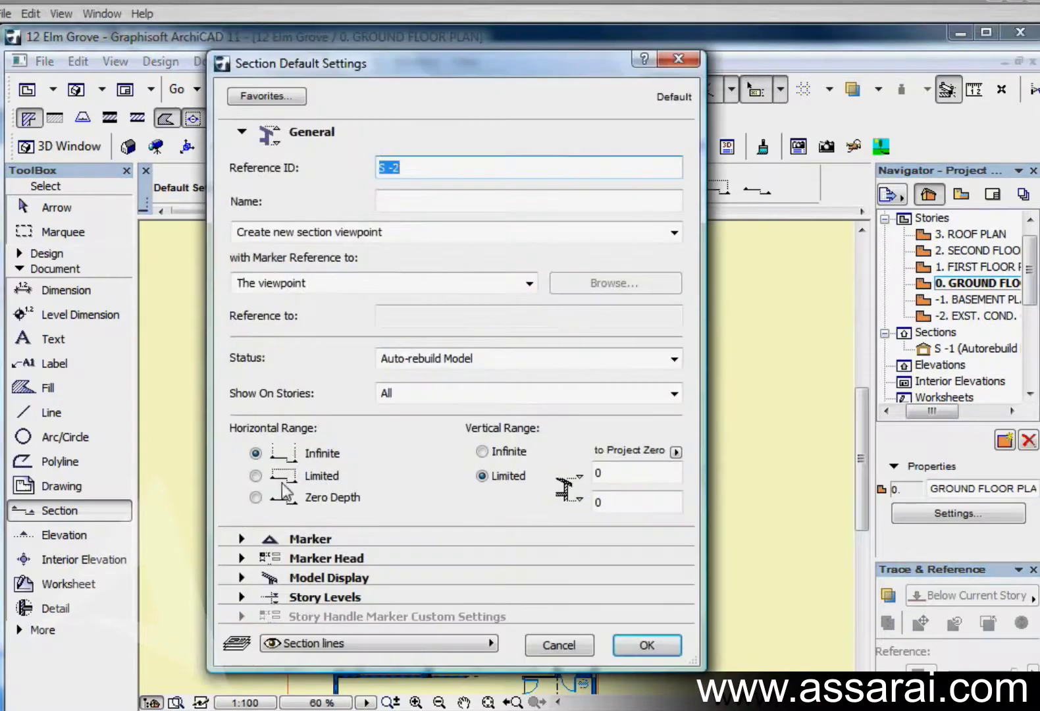
{"action": "left_click", "coordinate": [256, 475]}
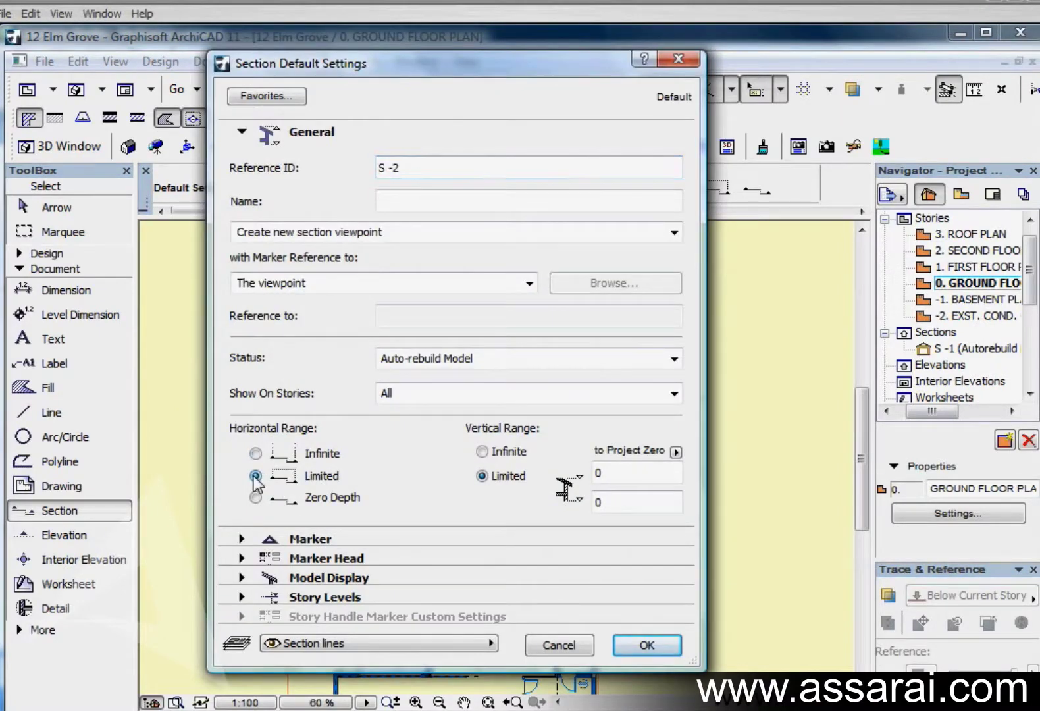
{"action": "left_click", "coordinate": [482, 451]}
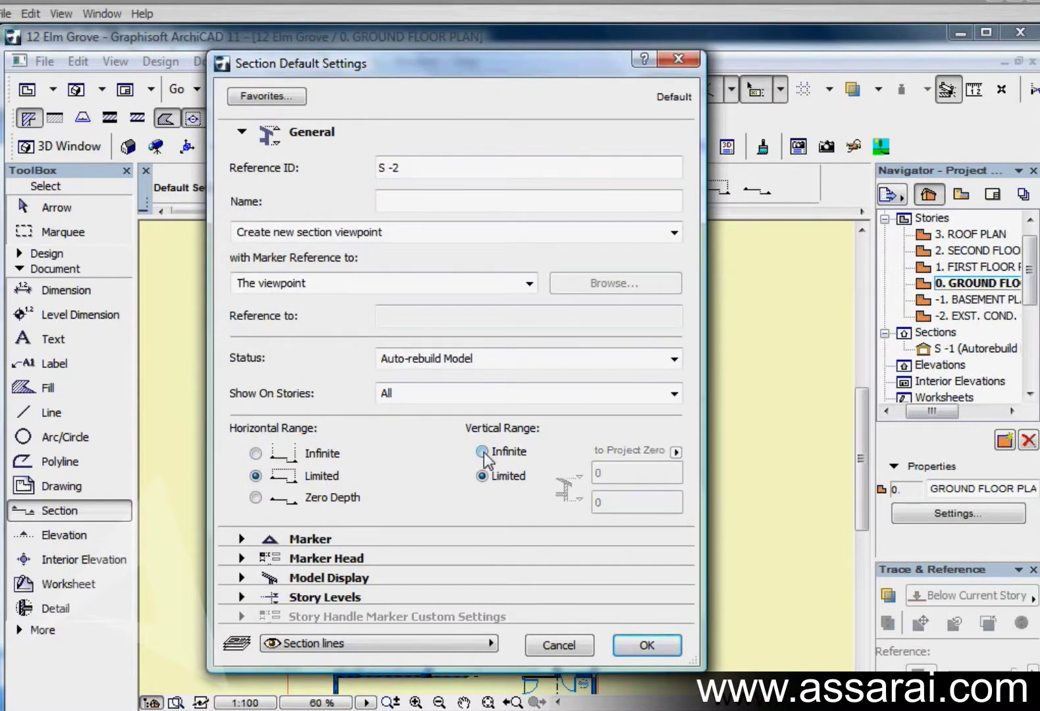
{"action": "left_click", "coordinate": [646, 646]}
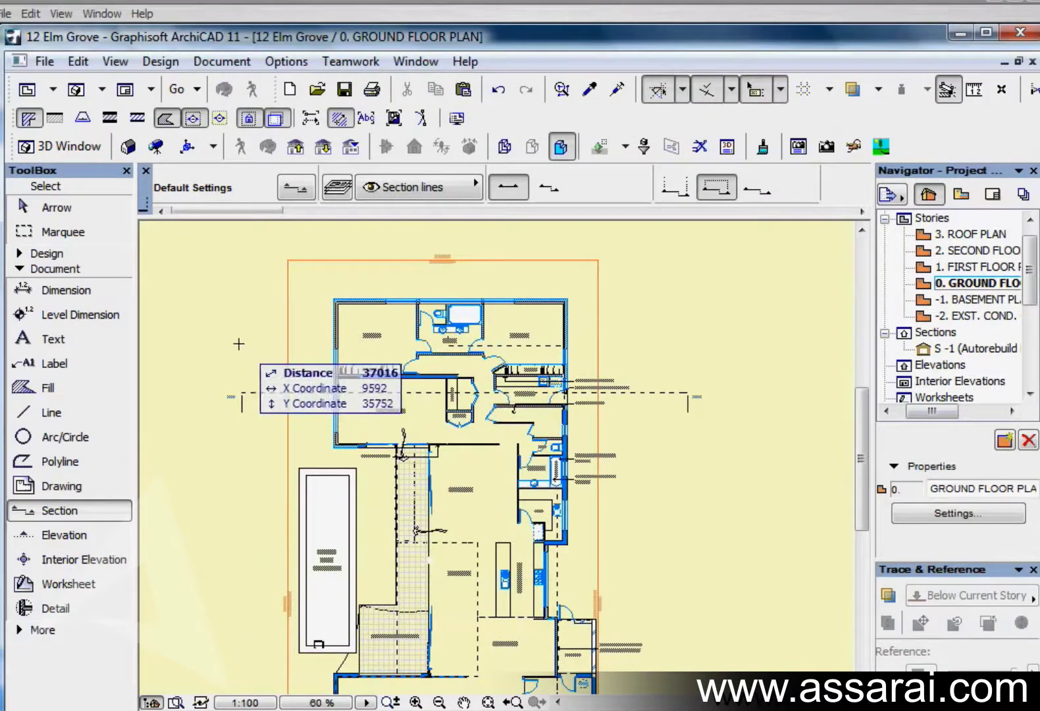
Step: Place a limited-depth horizontal section line across the upper rooms, above the existing section line, with its depth boundary below the first line
{"action": "left_click", "coordinate": [239, 345]}
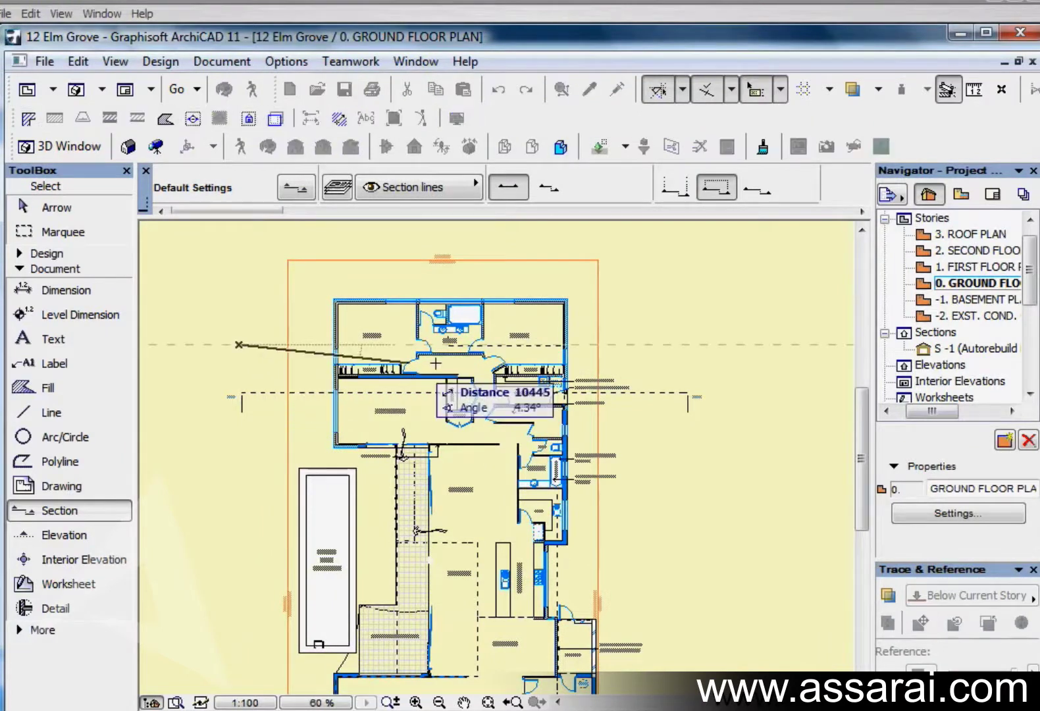
{"action": "left_click", "coordinate": [635, 342]}
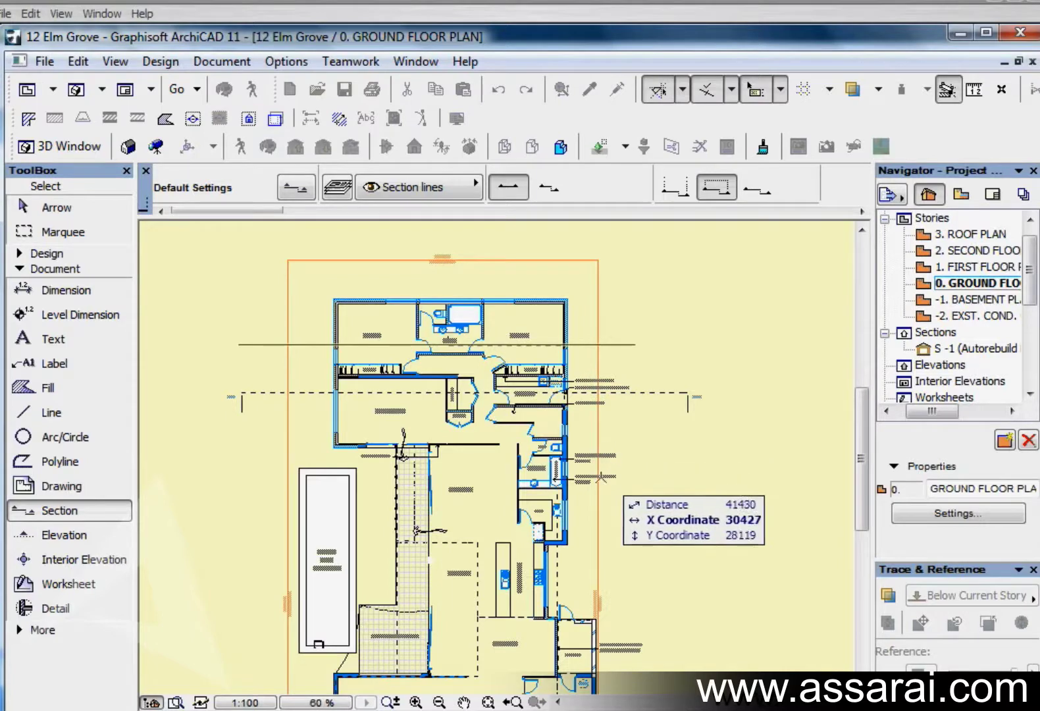
{"action": "left_click", "coordinate": [612, 509]}
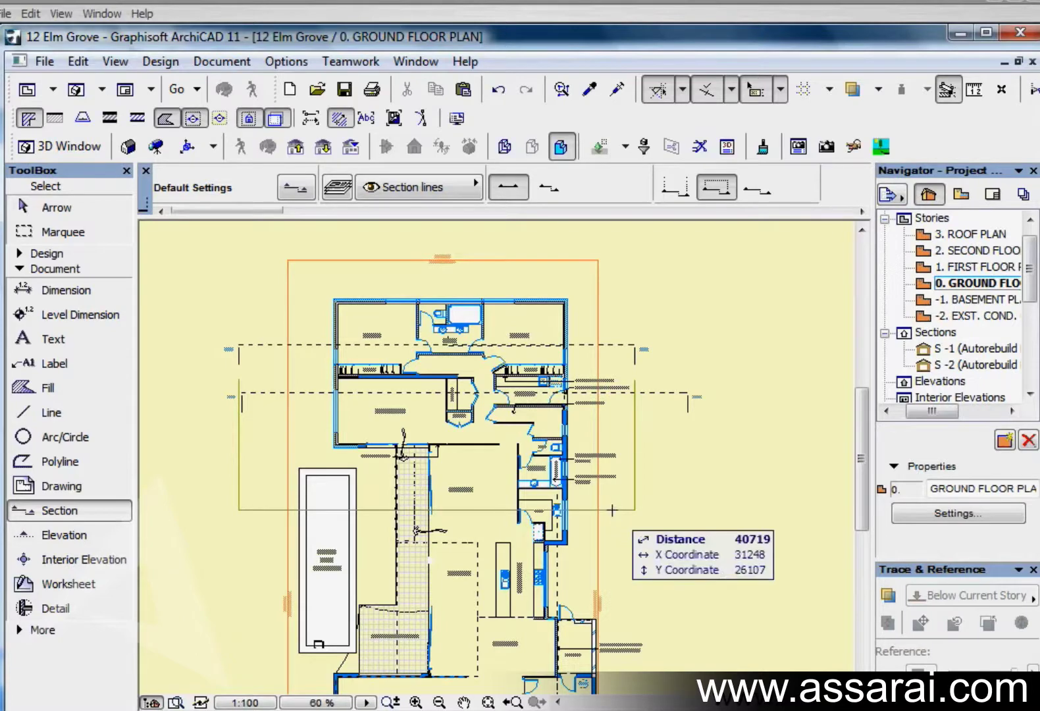
Step: Select the new limited section and move its depth boundary closer to the section line
{"action": "left_click", "coordinate": [439, 507], "text": "shift"}
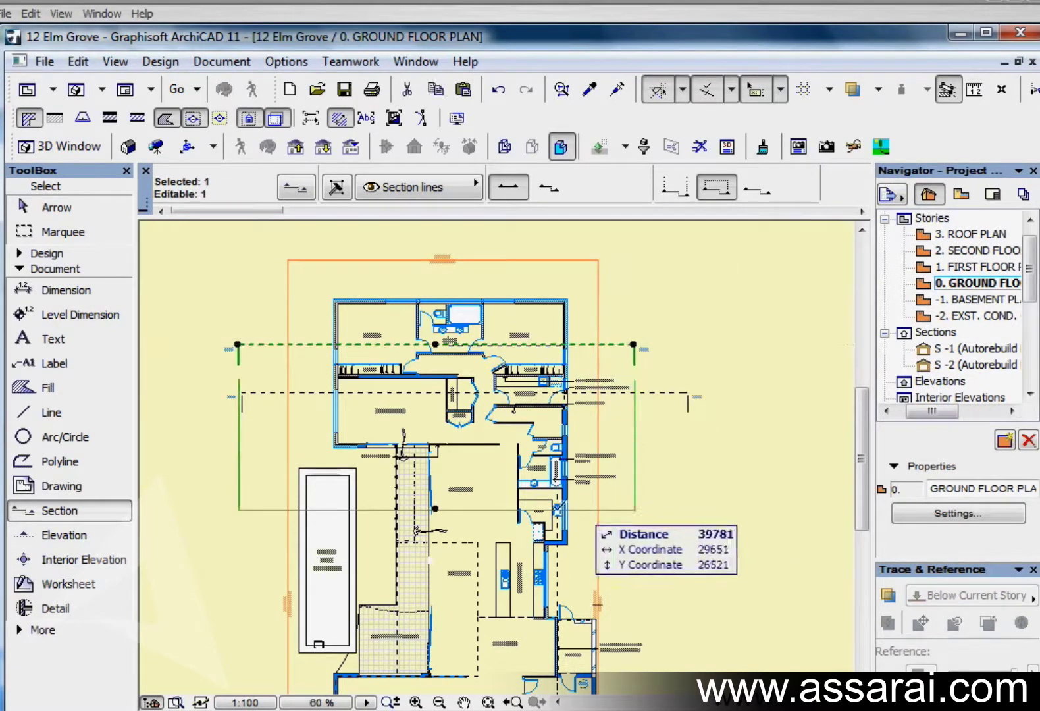
{"action": "left_click", "coordinate": [436, 507]}
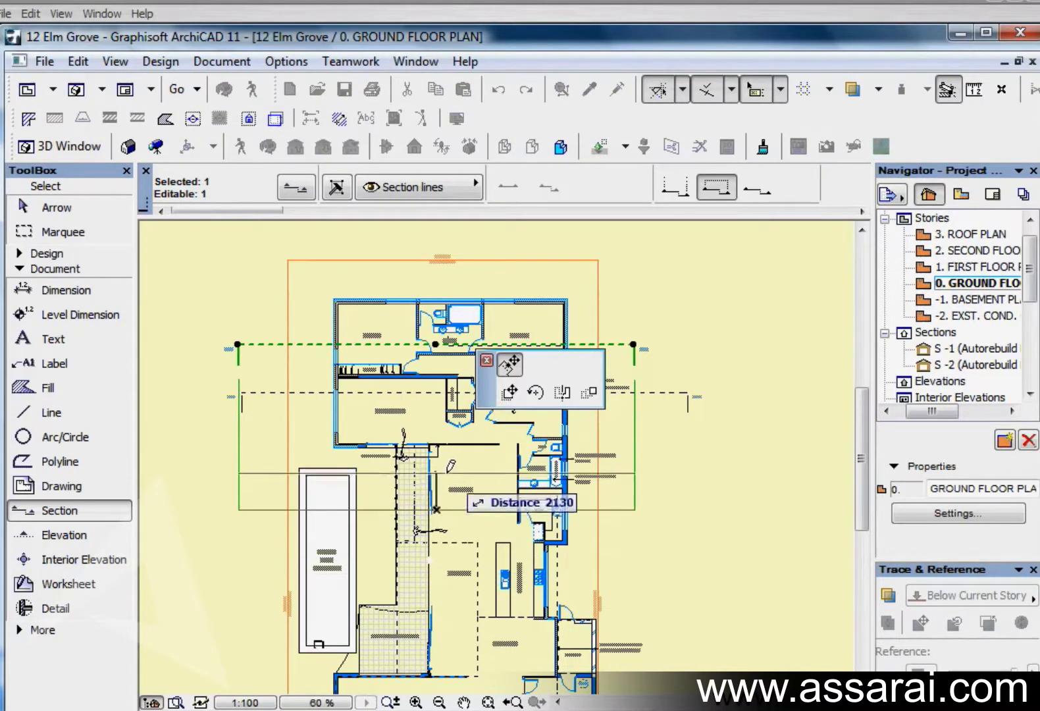
{"action": "left_click", "coordinate": [437, 478]}
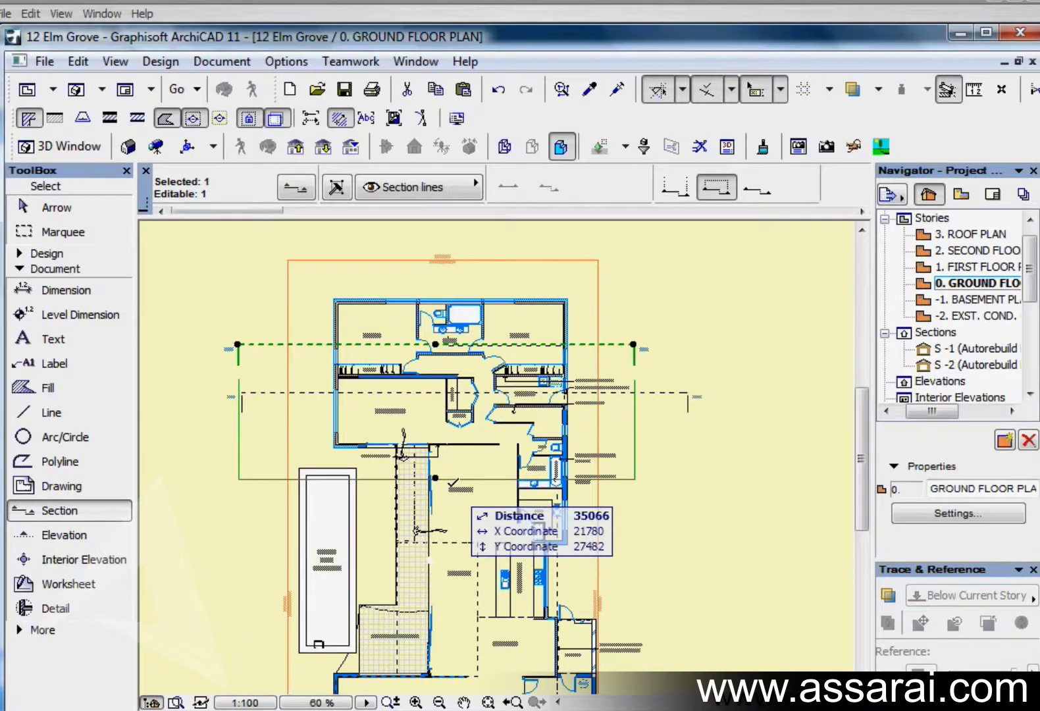
Step: Open the limited section S -2 from its line on the plan, inspect the cut, and close the view
{"action": "right_click", "coordinate": [548, 343]}
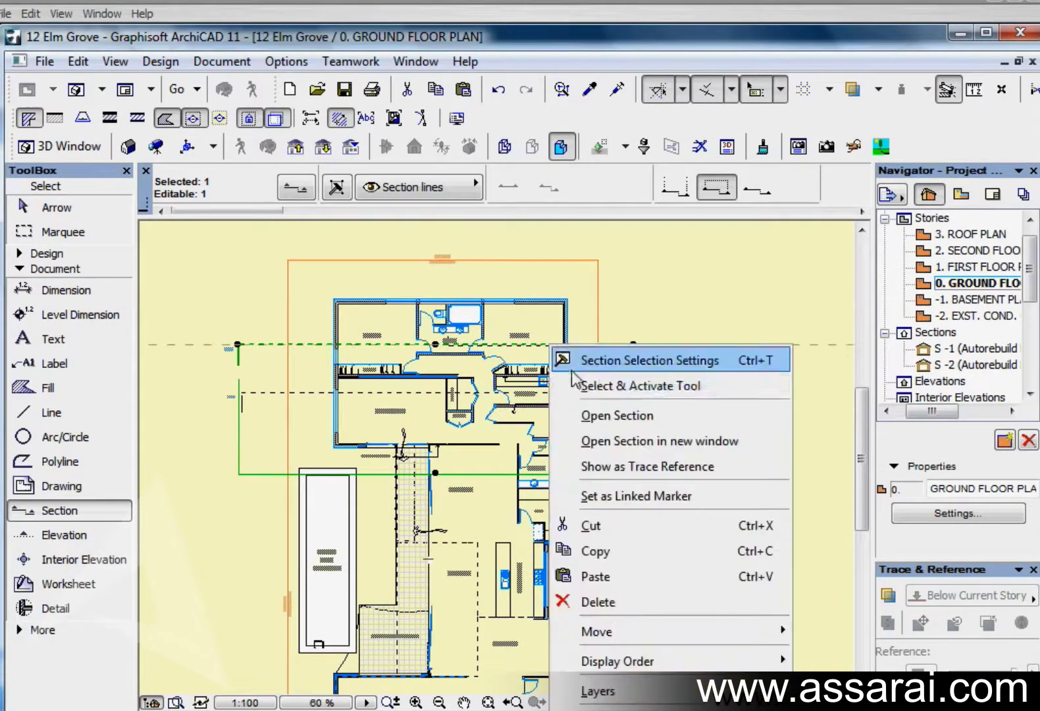
{"action": "left_click", "coordinate": [612, 422]}
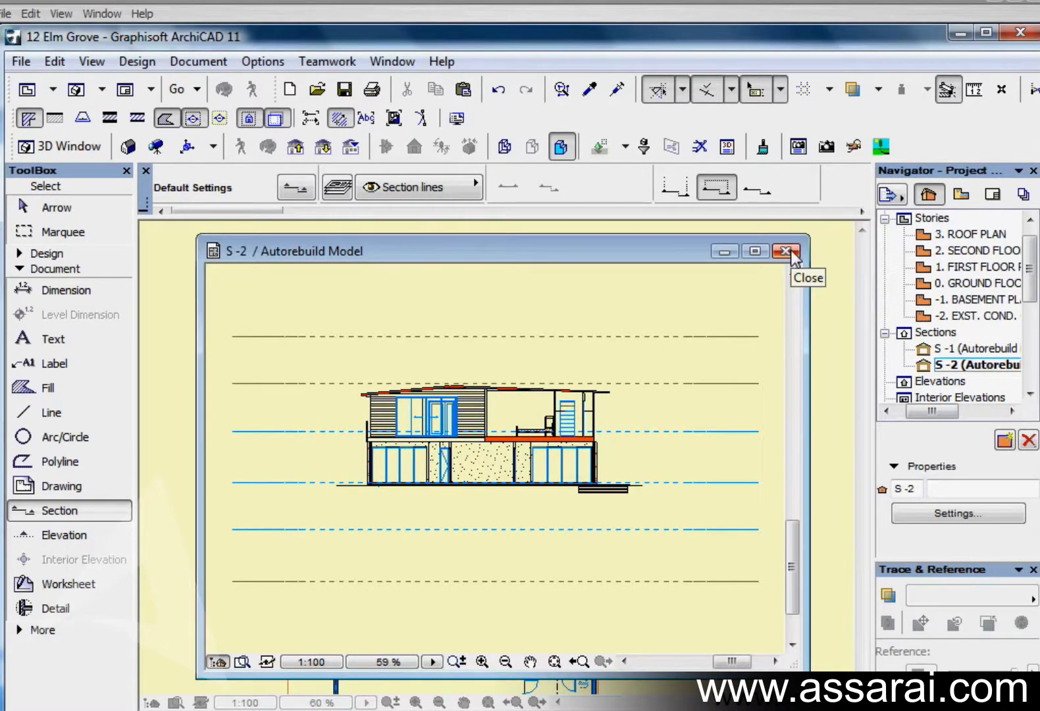
{"action": "left_click", "coordinate": [785, 251]}
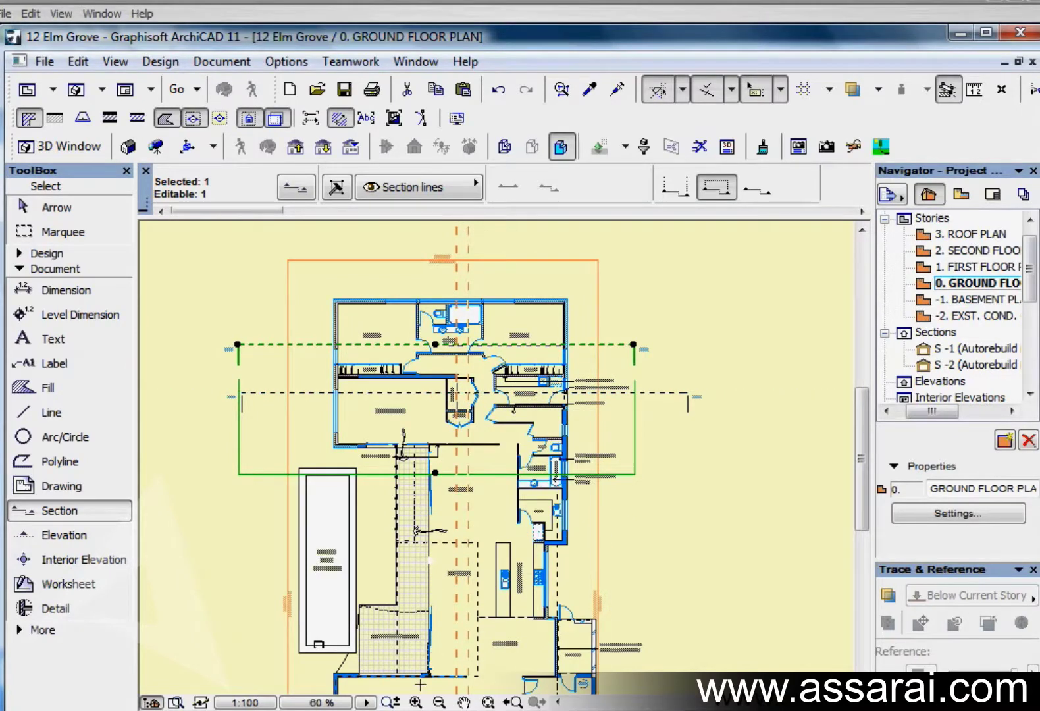
Step: Deselect the section, and set the default horizontal range for new sections to Zero Depth
{"action": "key", "text": "Escape"}
{"action": "key", "text": "ctrl+apostrophe"}
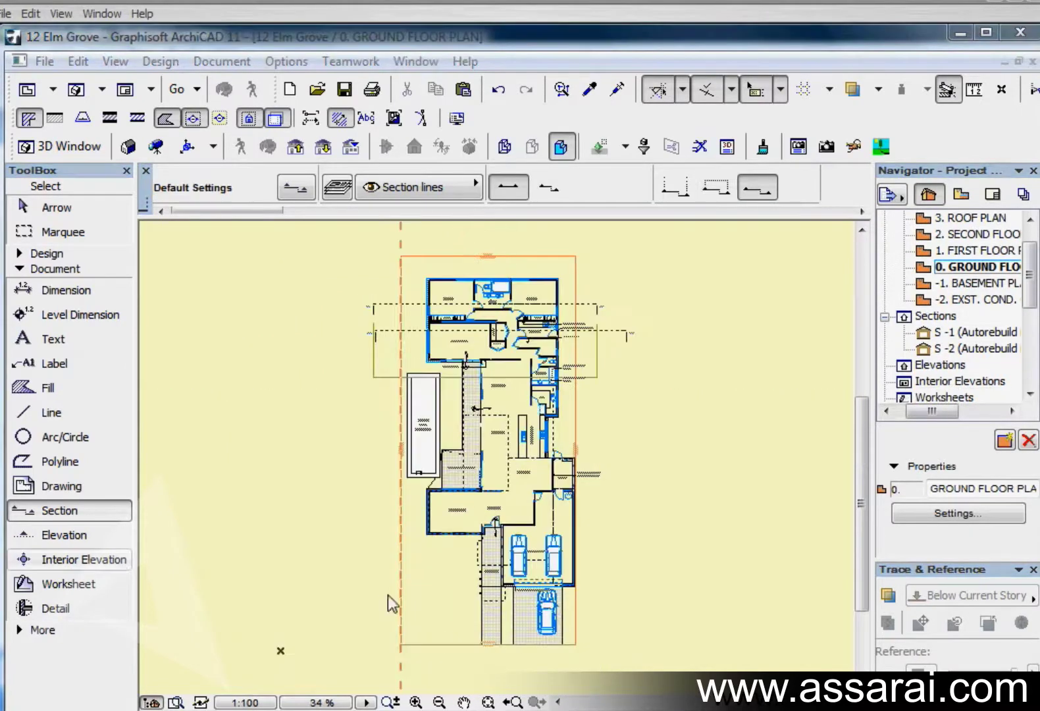
{"action": "double_click", "coordinate": [66, 511]}
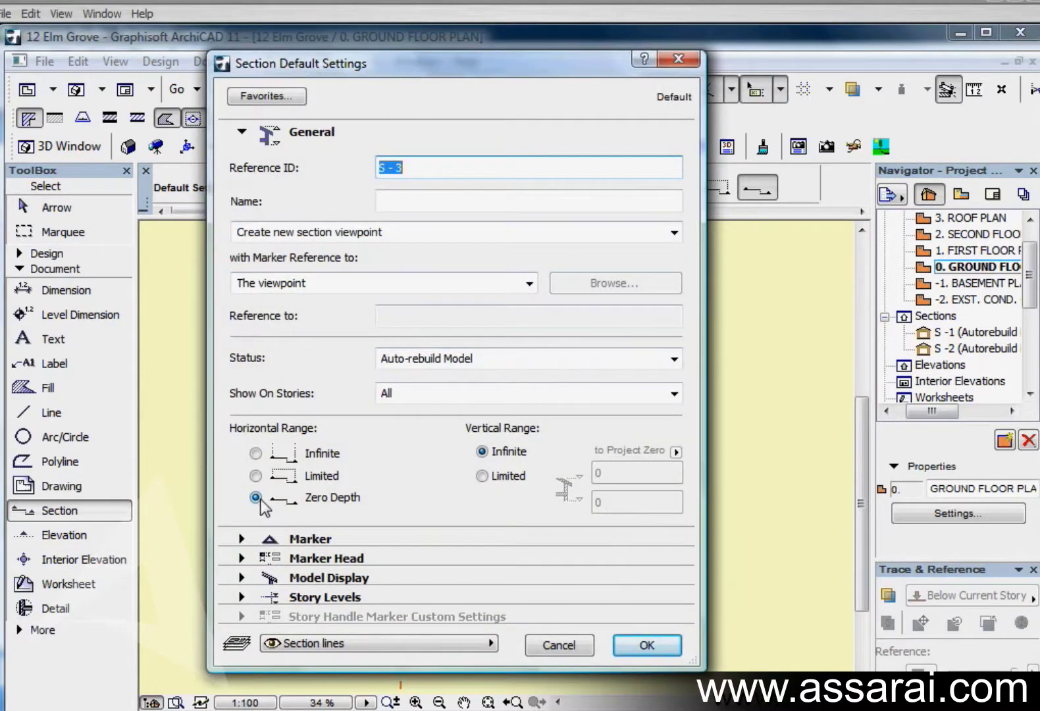
{"action": "left_click", "coordinate": [656, 653]}
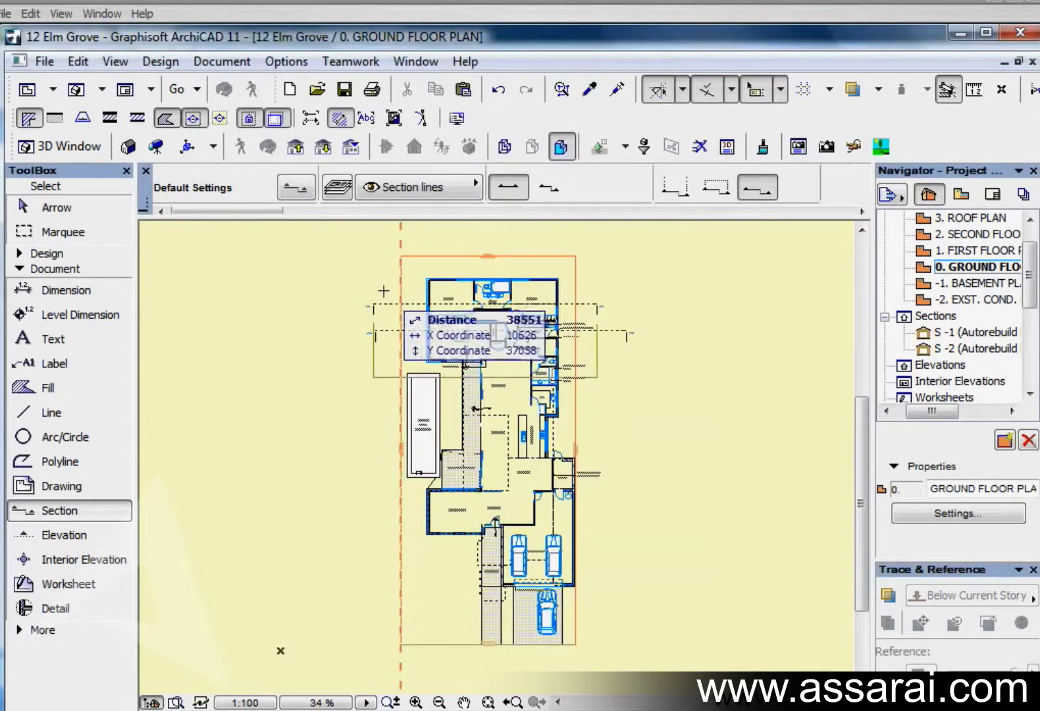
Step: Place a zero-depth horizontal section line across the topmost rooms of the plan, looking away from the garage
{"action": "left_click", "coordinate": [379, 289]}
{"action": "left_click", "coordinate": [603, 289]}
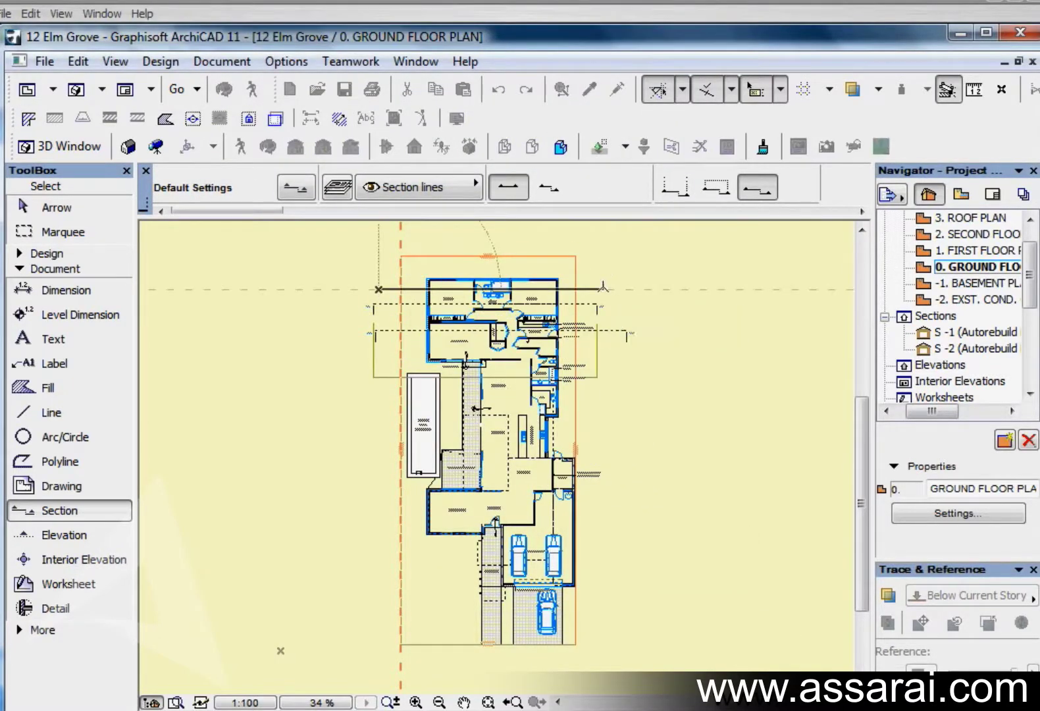
{"action": "left_click", "coordinate": [607, 256]}
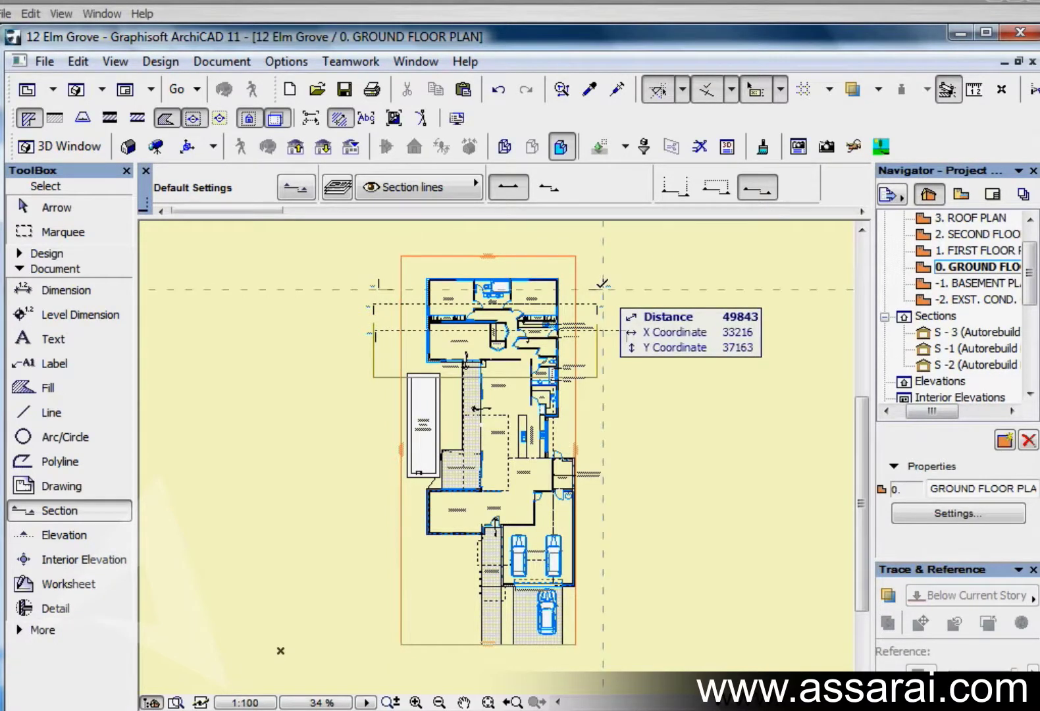
Step: Open the zero-depth section S - 3 from its marker on the plan, inspect the cut, and close the view
{"action": "right_click", "coordinate": [602, 289]}
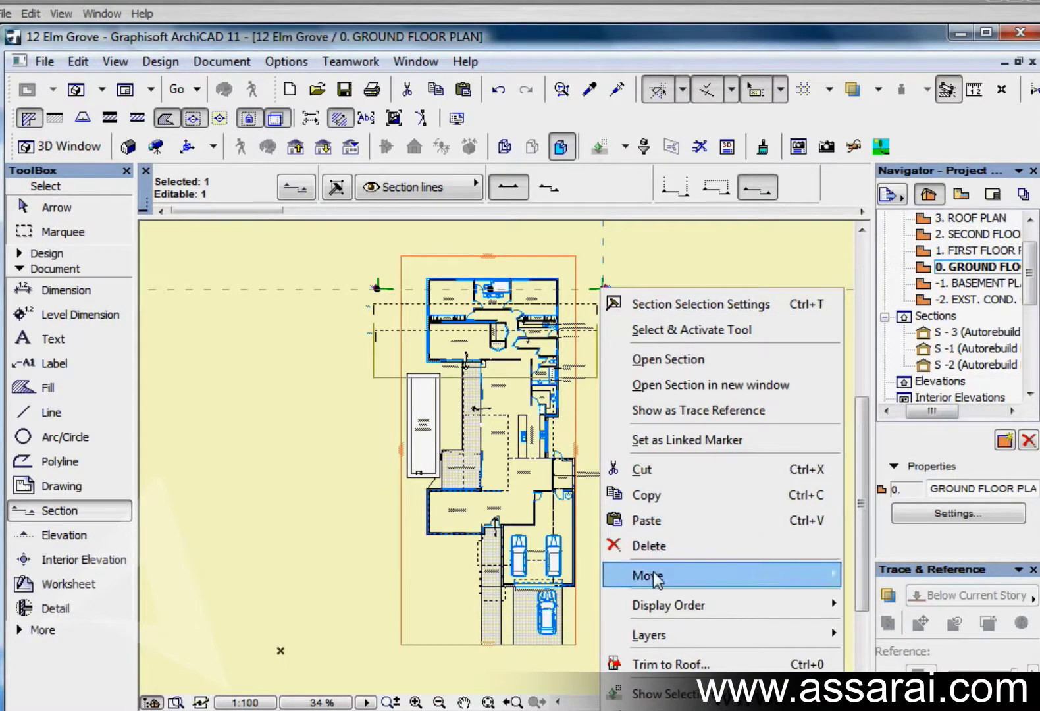
{"action": "left_click", "coordinate": [654, 359]}
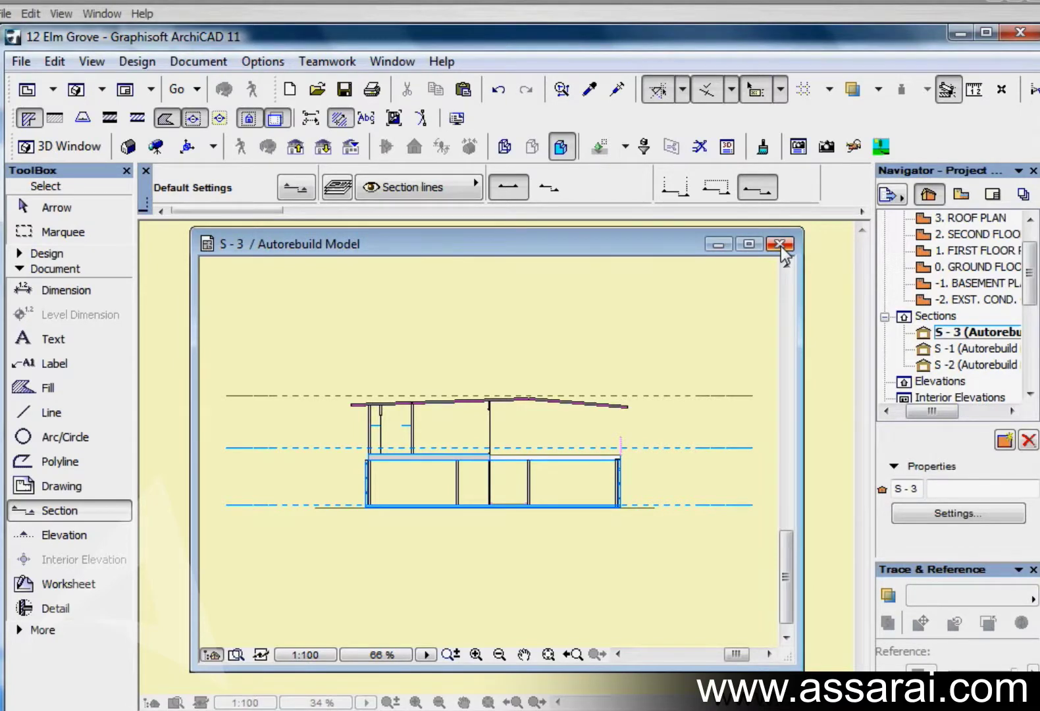
{"action": "left_click", "coordinate": [780, 245]}
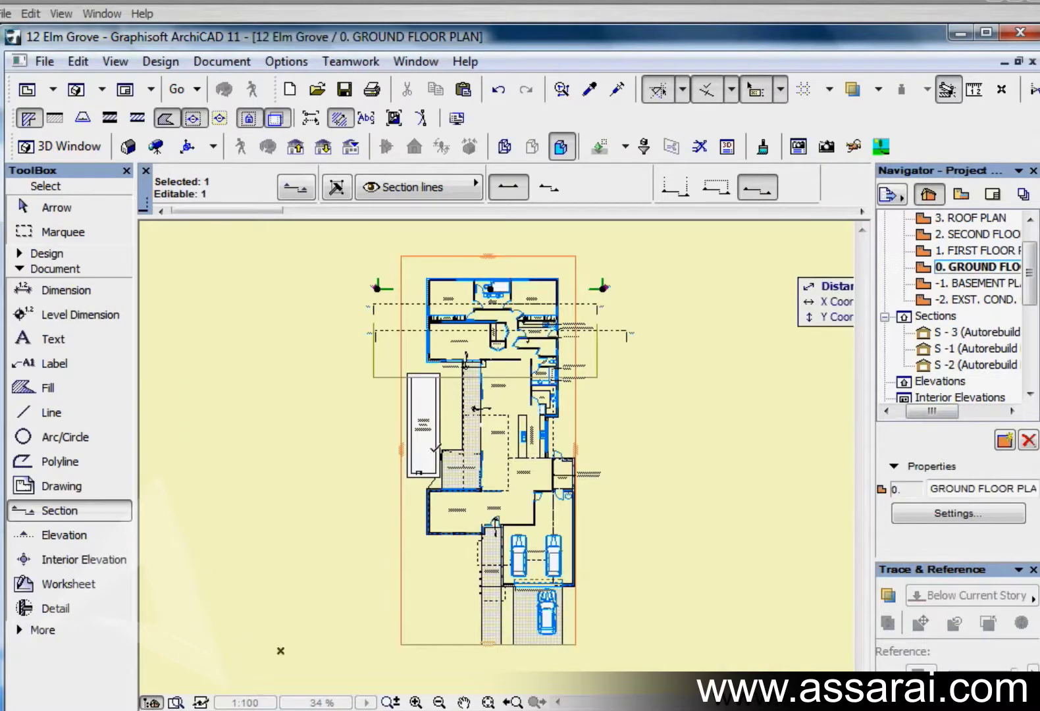
Step: Show the Marker settings in the section defaults and review the available line types and pen colors
{"action": "double_click", "coordinate": [87, 511]}
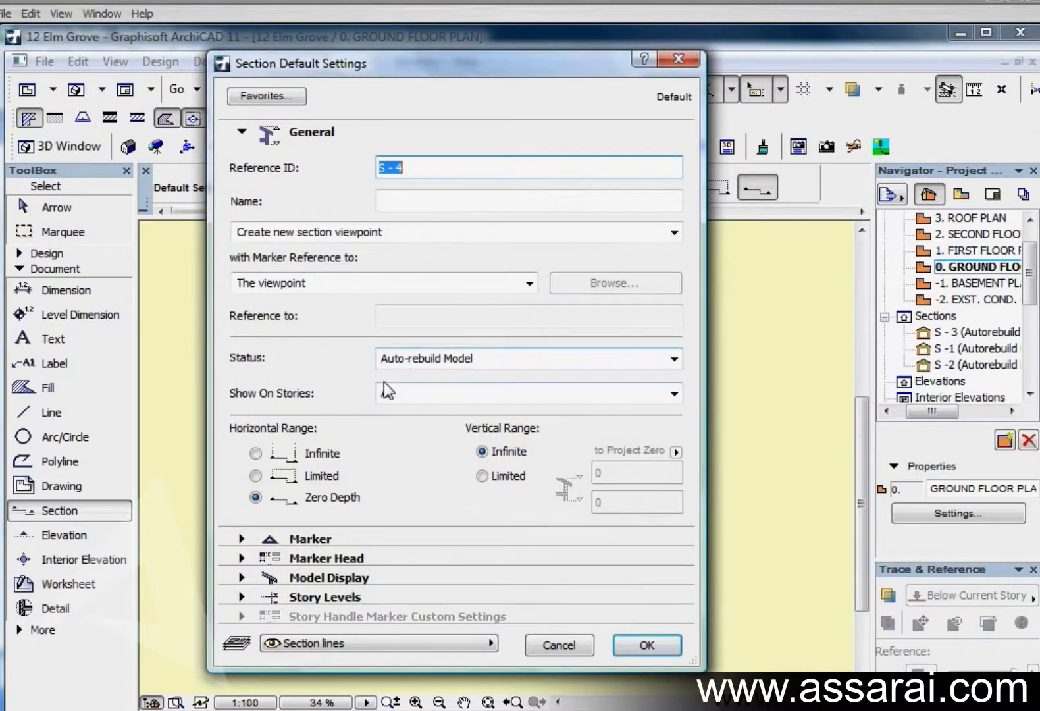
{"action": "left_click", "coordinate": [244, 137]}
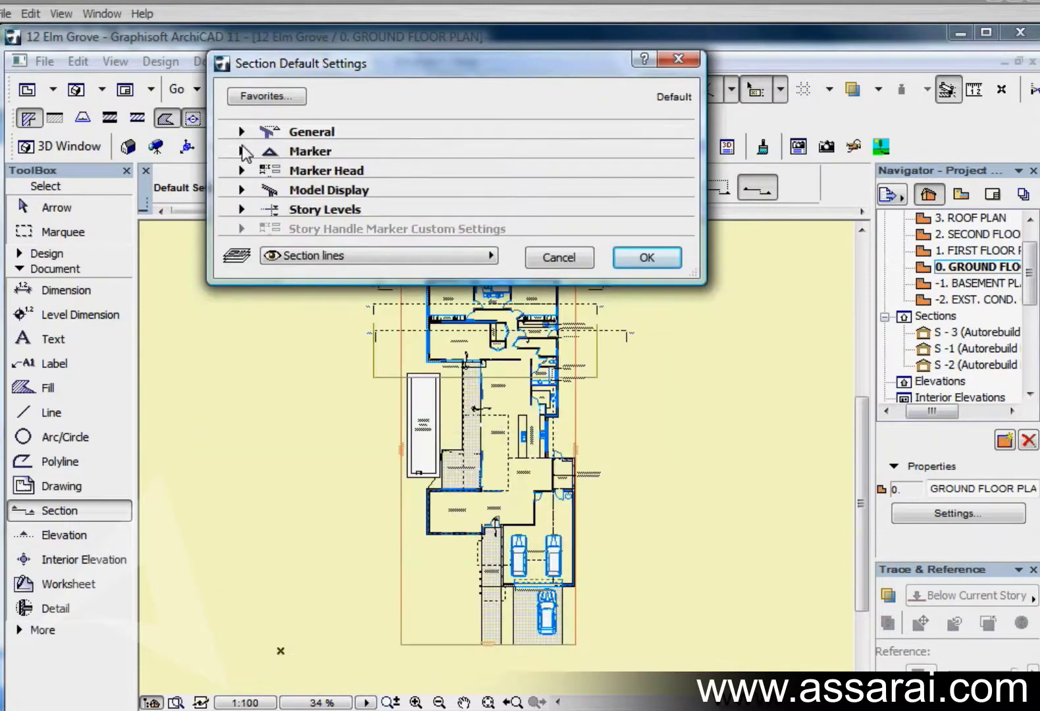
{"action": "left_click", "coordinate": [243, 153]}
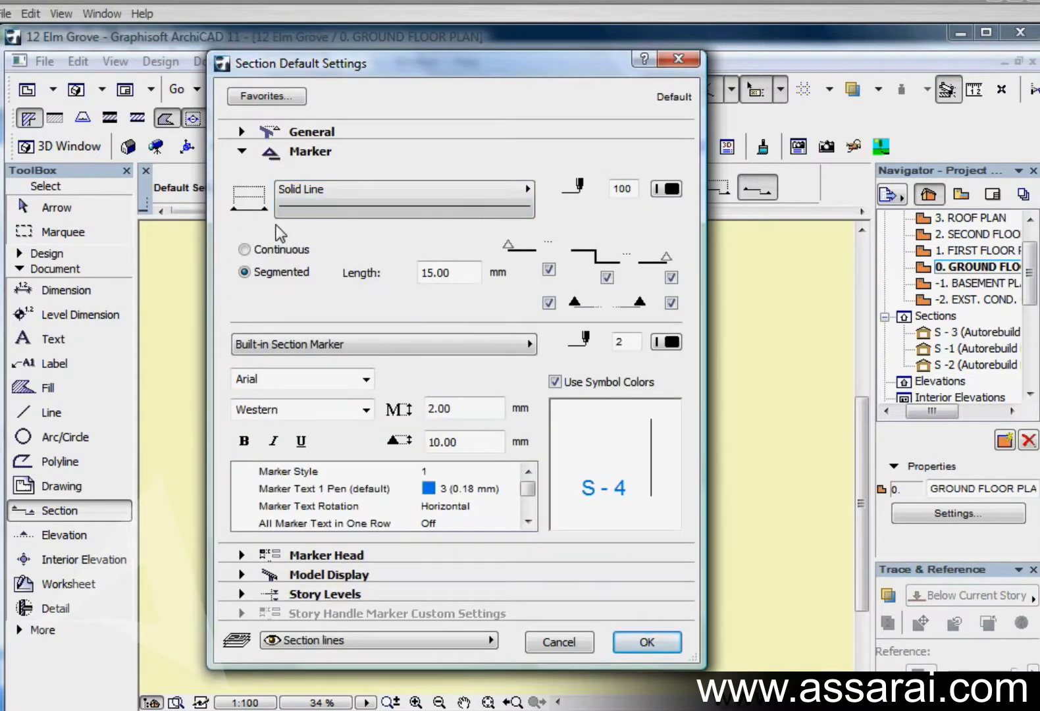
{"action": "left_click", "coordinate": [373, 196]}
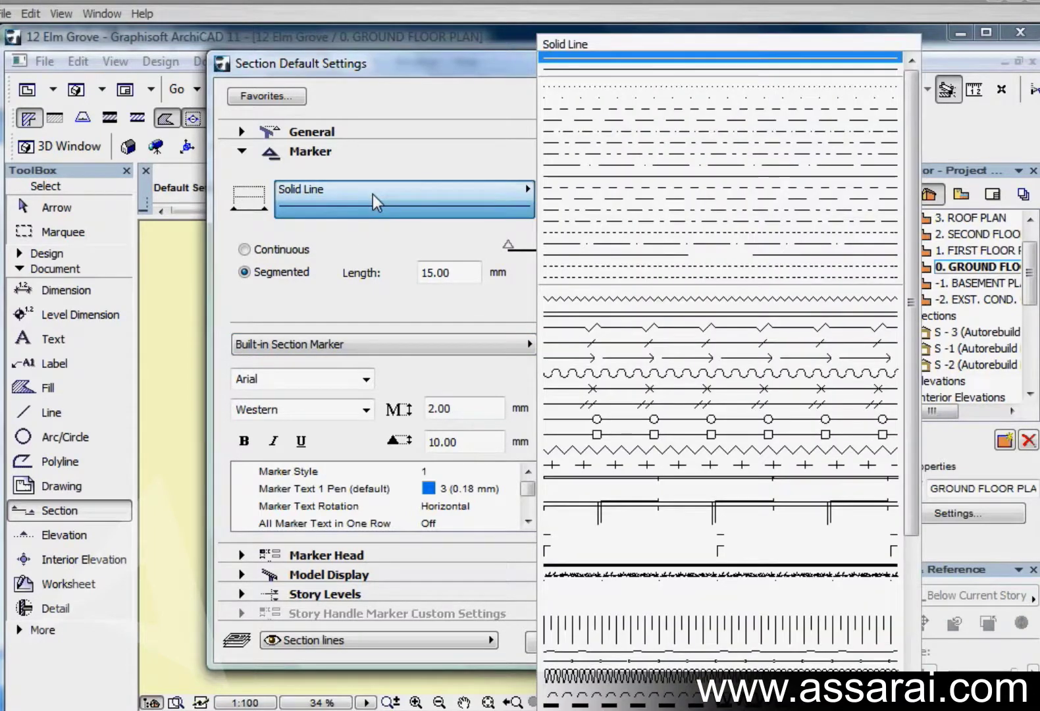
{"action": "left_click", "coordinate": [373, 194]}
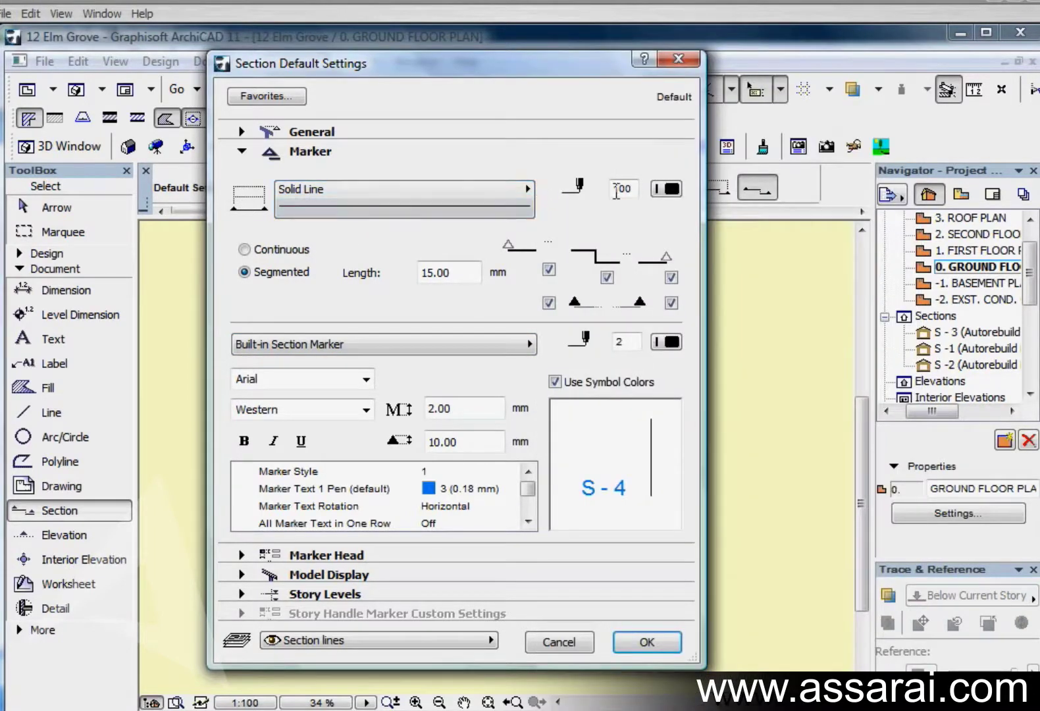
{"action": "left_click", "coordinate": [669, 189]}
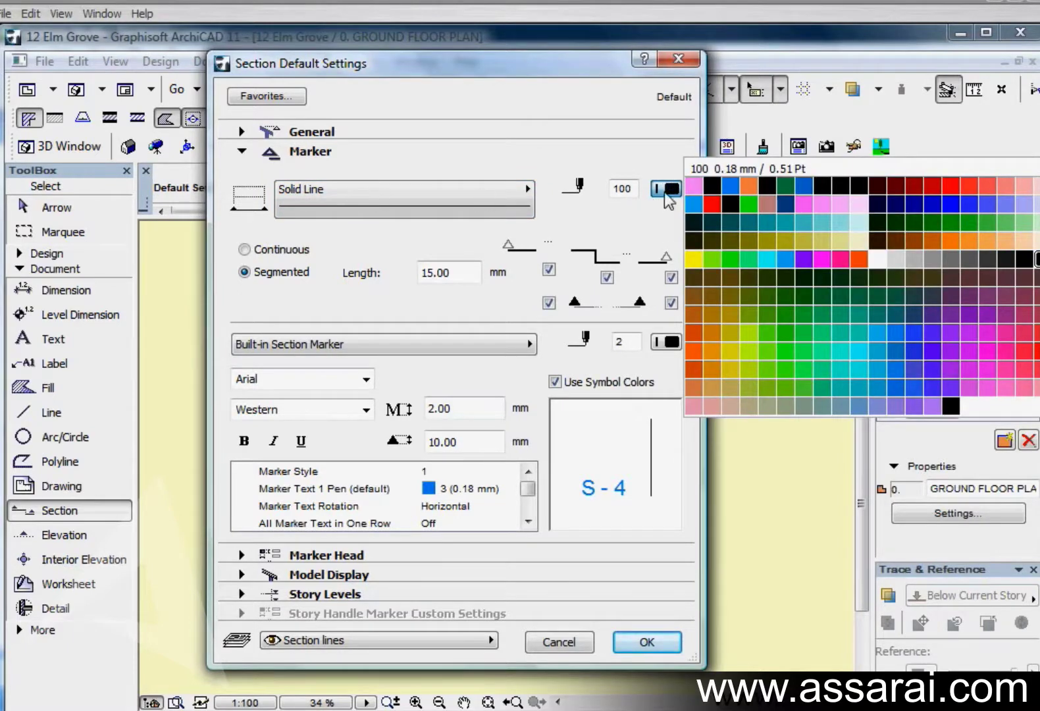
{"action": "left_click", "coordinate": [667, 190]}
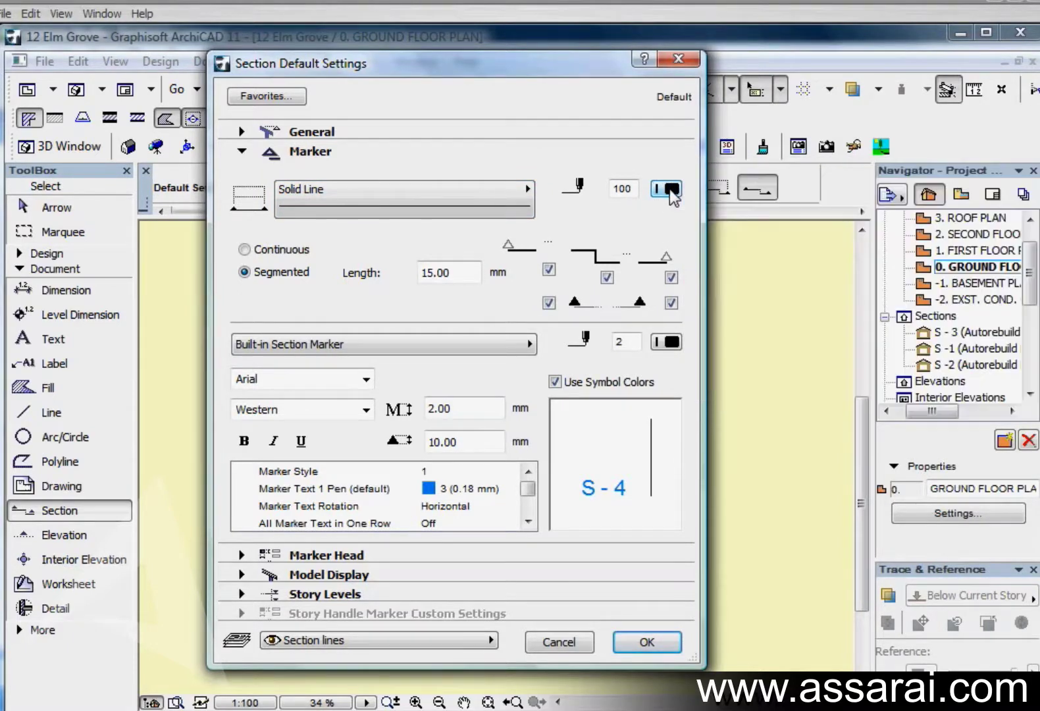
Step: Try the Continuous marker line, return to Segmented, and toggle the segment at the line's break off and on
{"action": "left_click", "coordinate": [245, 250]}
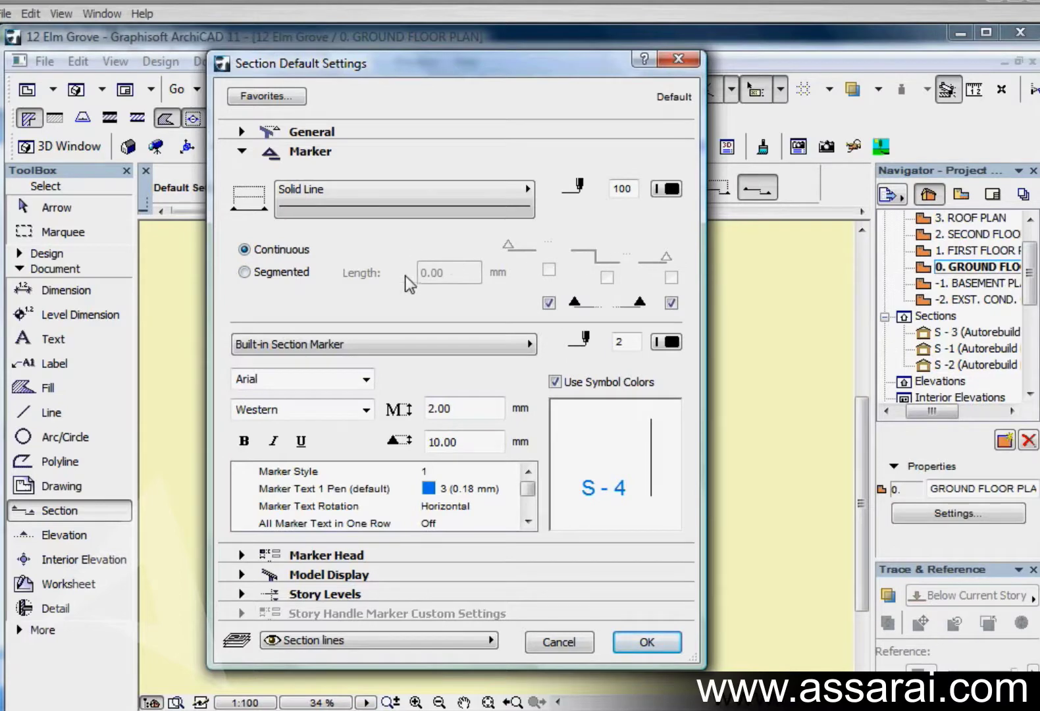
{"action": "left_click", "coordinate": [244, 271]}
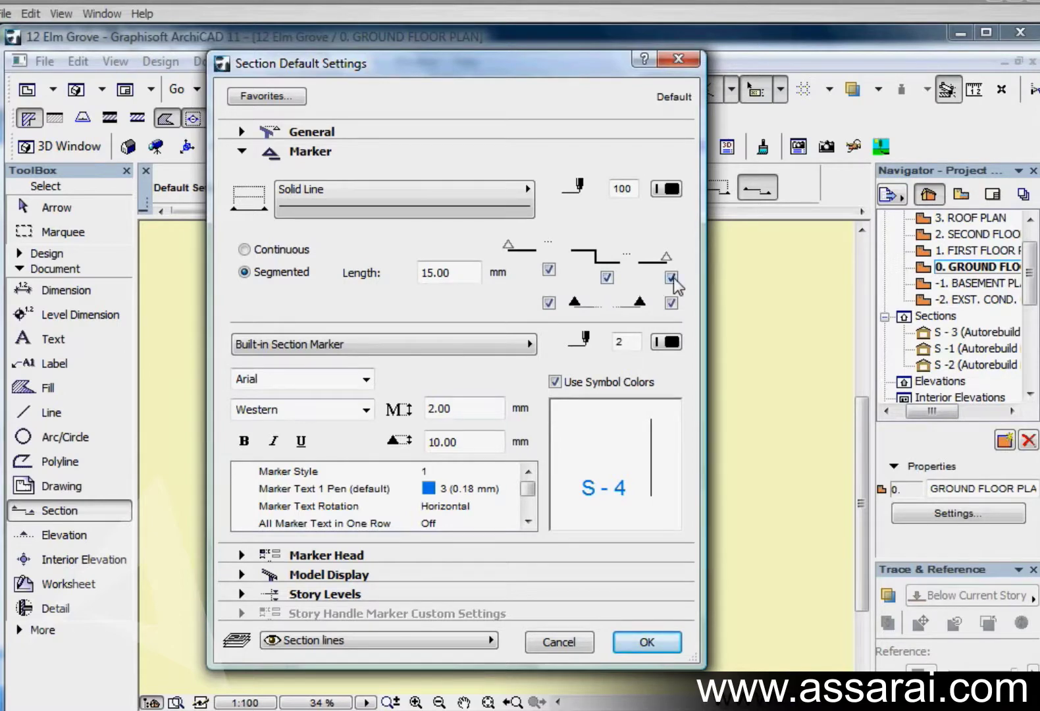
{"action": "left_click", "coordinate": [607, 278]}
{"action": "left_click", "coordinate": [607, 277]}
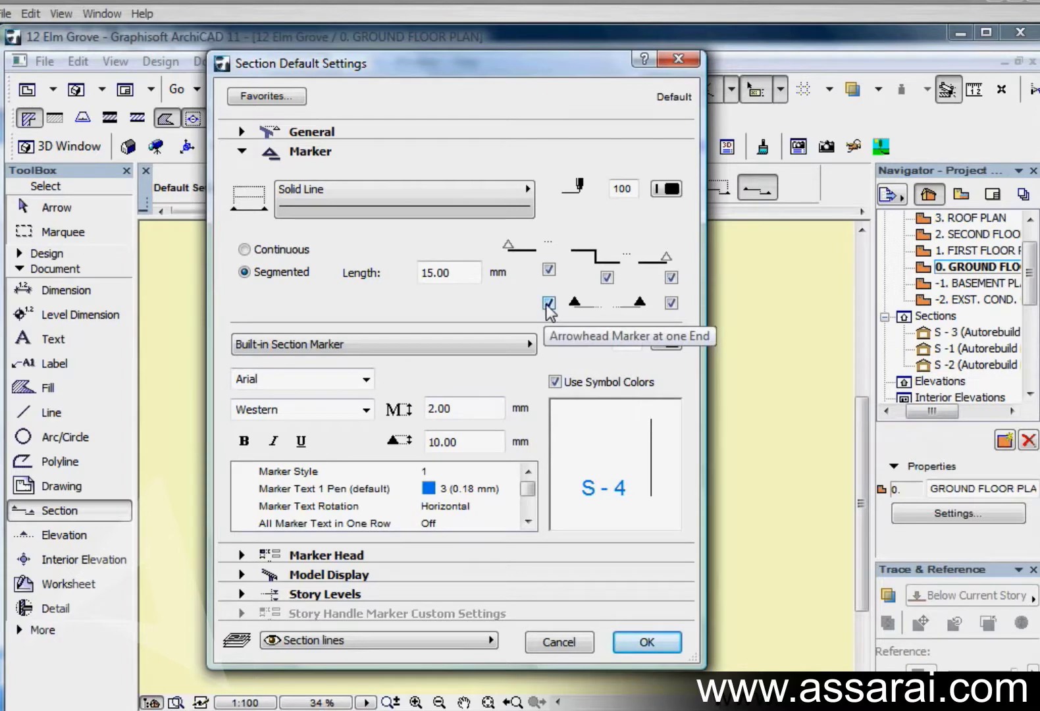
Step: Toggle the arrowhead marker at each end of the section line off and back on
{"action": "left_click", "coordinate": [549, 303]}
{"action": "left_click", "coordinate": [549, 303]}
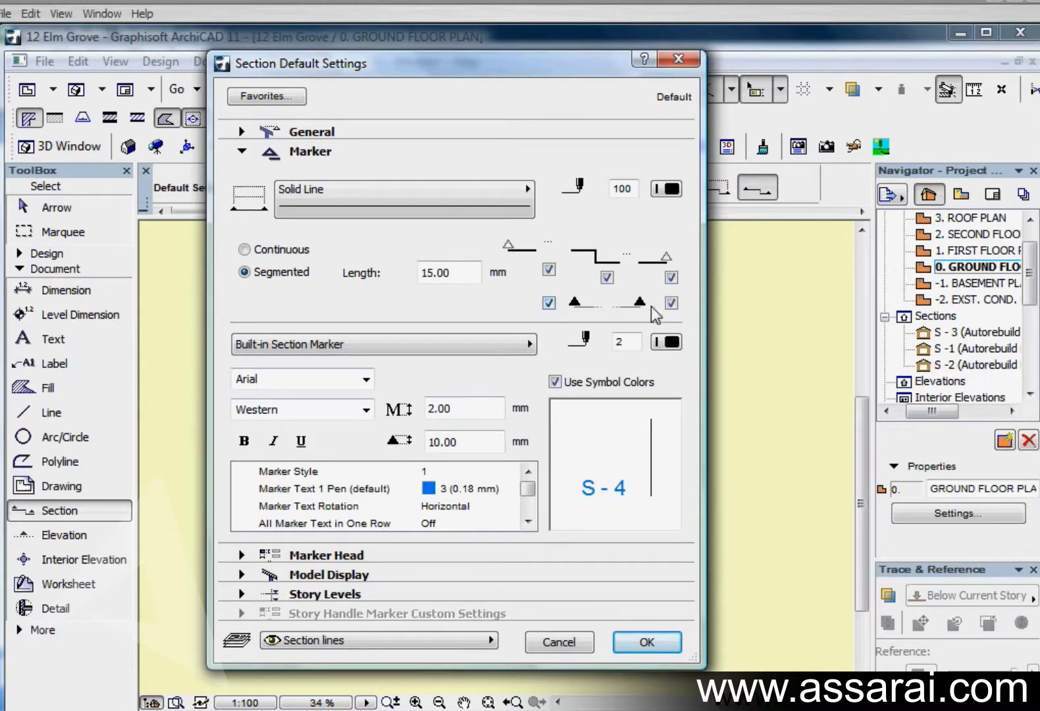
{"action": "left_click", "coordinate": [671, 303]}
{"action": "left_click", "coordinate": [671, 303]}
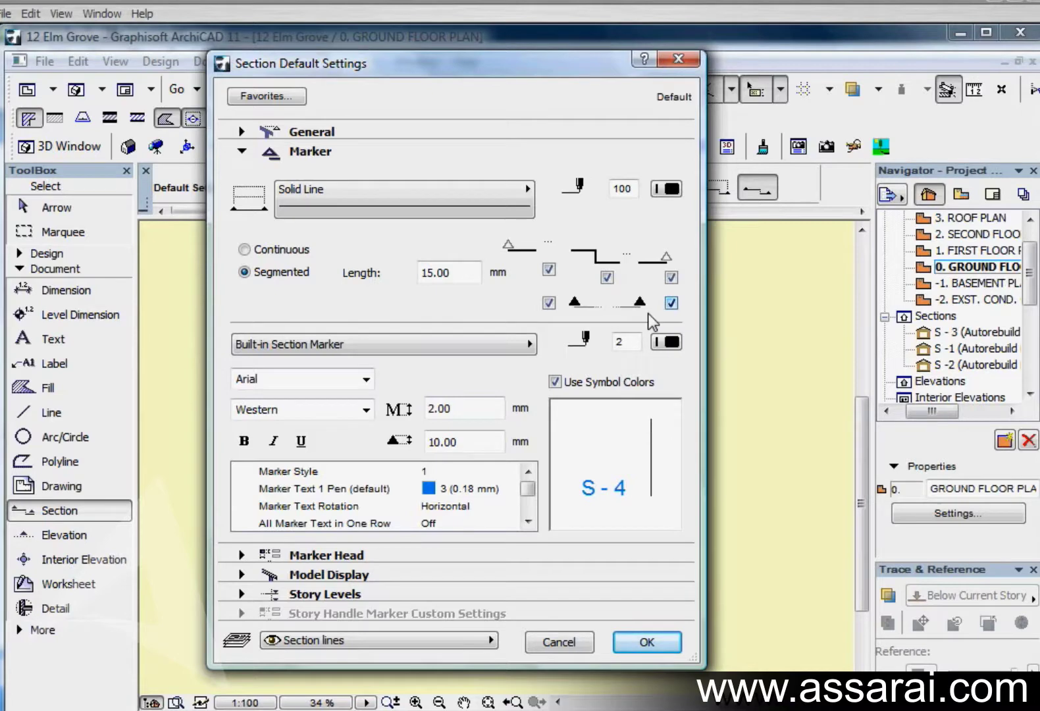
Step: Try No Marker for the section marker, return to Built-in Section Marker, and check the marker pen colors
{"action": "left_click", "coordinate": [456, 346]}
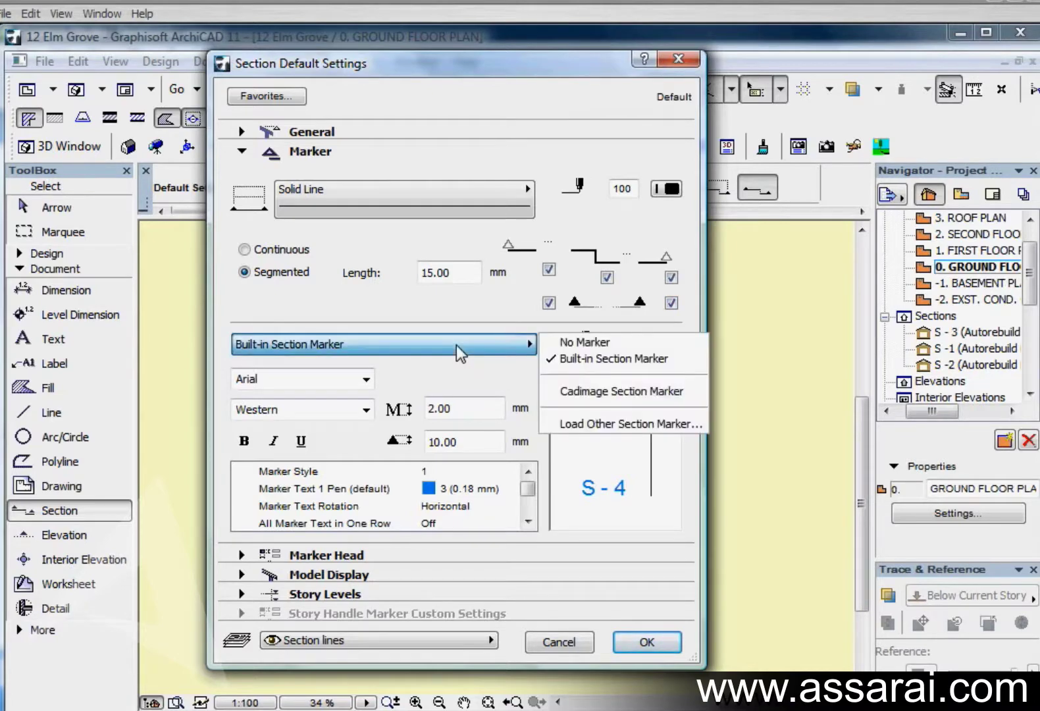
{"action": "left_click", "coordinate": [558, 343]}
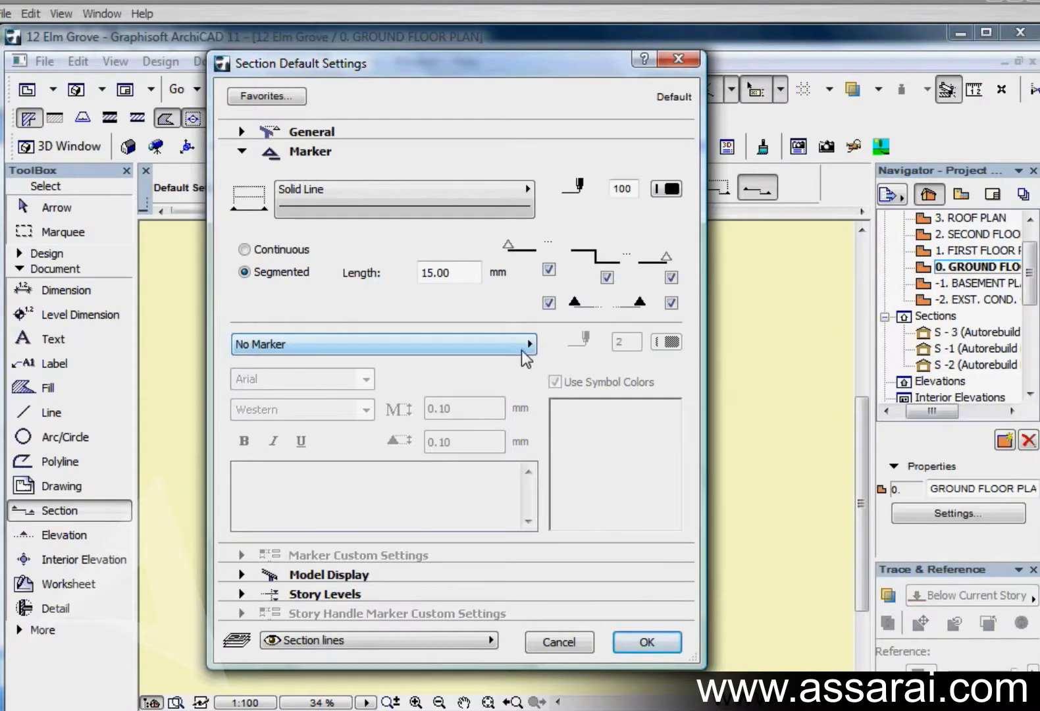
{"action": "left_click", "coordinate": [521, 351]}
{"action": "left_click", "coordinate": [556, 361]}
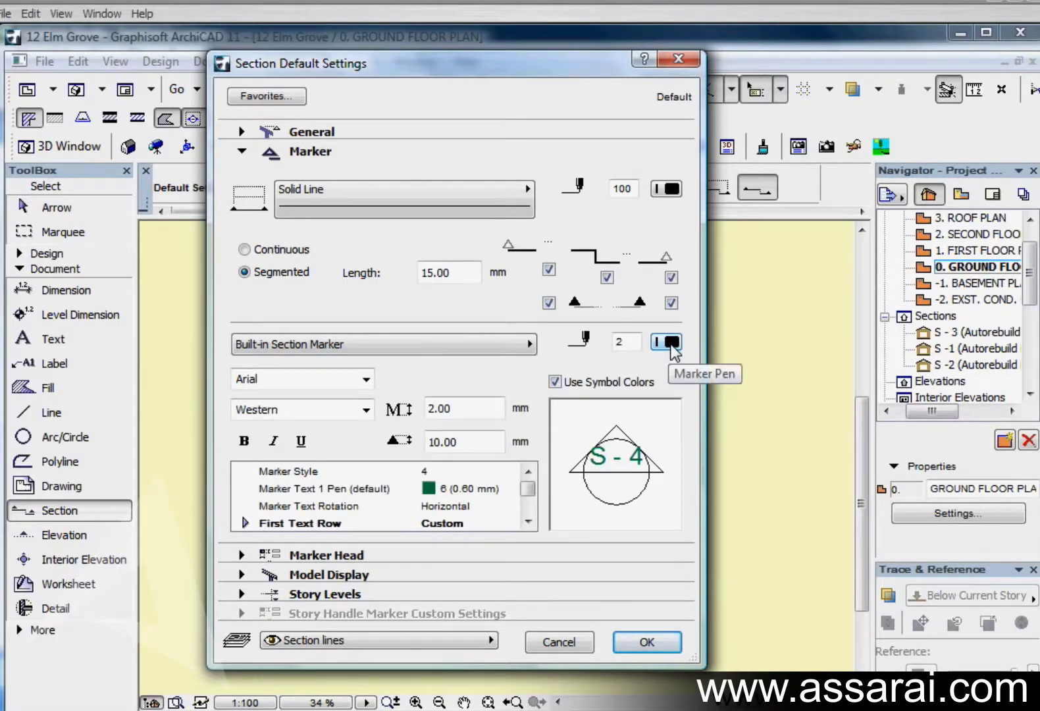
{"action": "left_click", "coordinate": [671, 342]}
{"action": "left_click", "coordinate": [669, 342]}
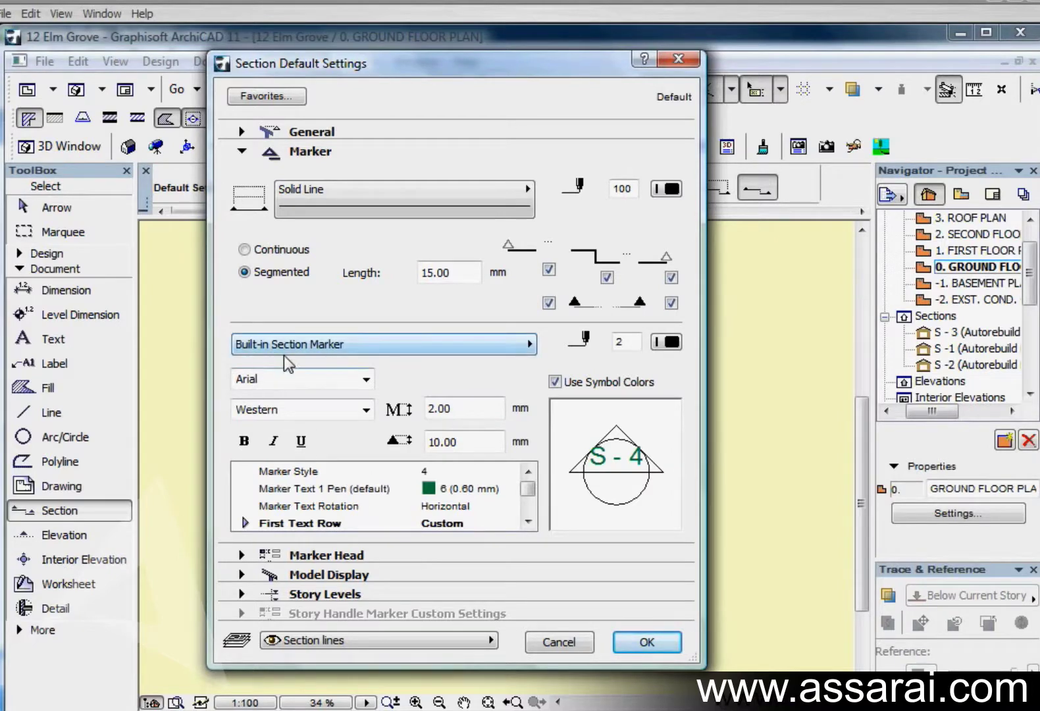
Step: Set the marker head style to the circle with a filled arrowhead and preview it in the Marker settings
{"action": "left_click", "coordinate": [270, 555]}
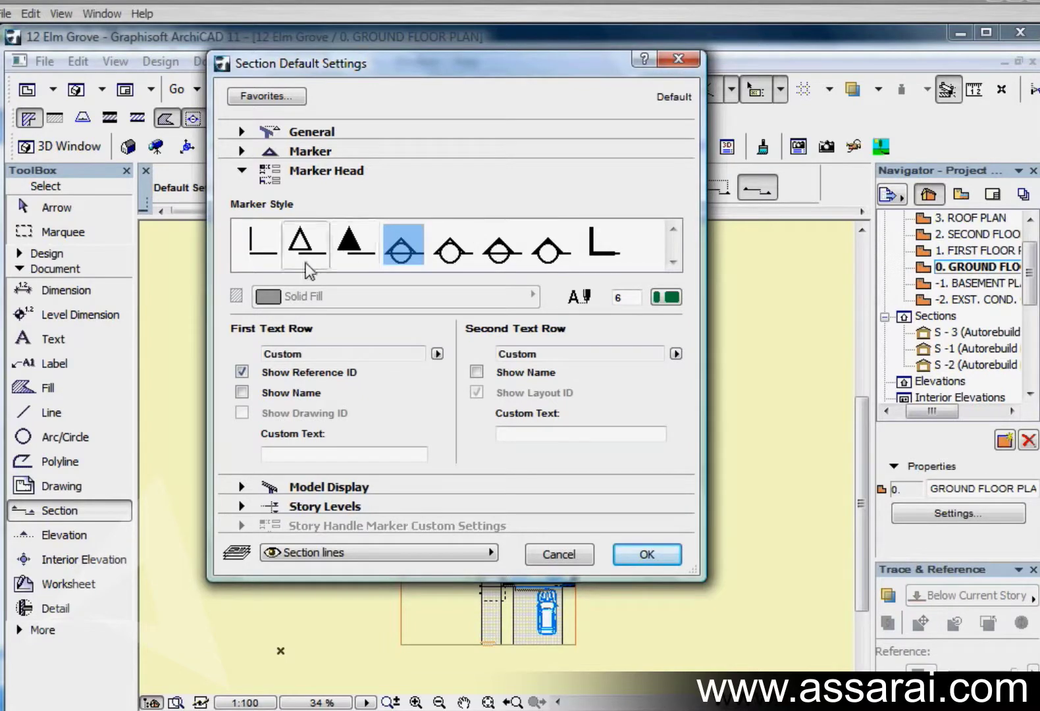
{"action": "left_click", "coordinate": [549, 253]}
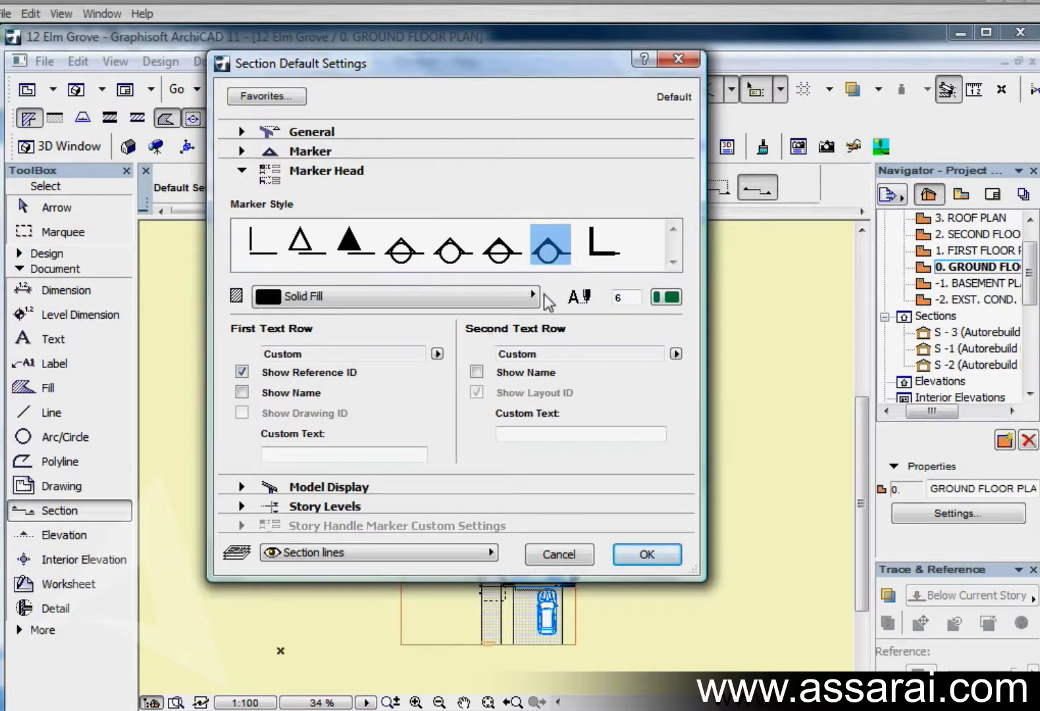
{"action": "left_click", "coordinate": [282, 454]}
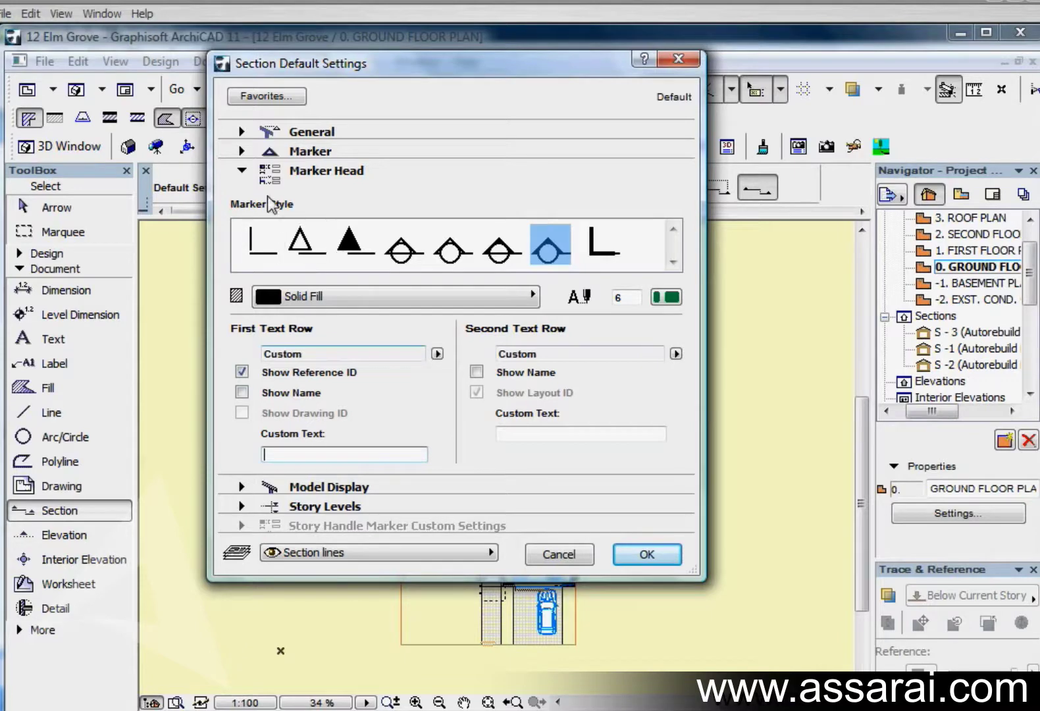
{"action": "left_click", "coordinate": [242, 152]}
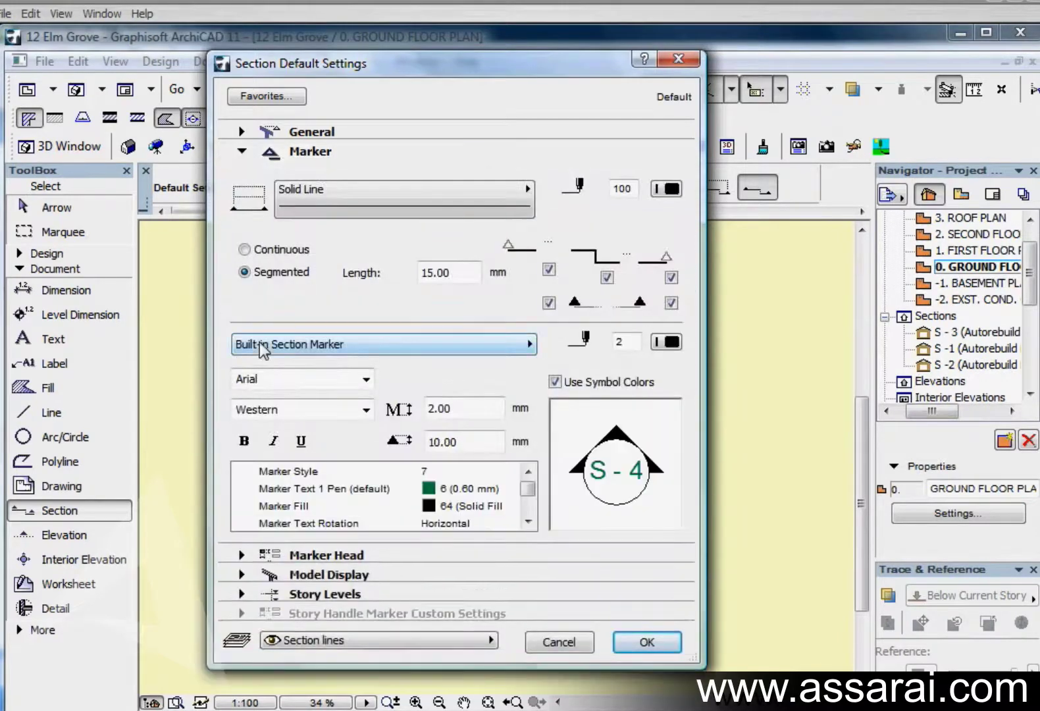
Step: Inspect the First Text Row entry and its options in the section marker's parameter list
{"action": "left_click", "coordinate": [528, 522]}
{"action": "left_click", "coordinate": [528, 522]}
{"action": "left_click", "coordinate": [528, 522]}
{"action": "left_click", "coordinate": [466, 491]}
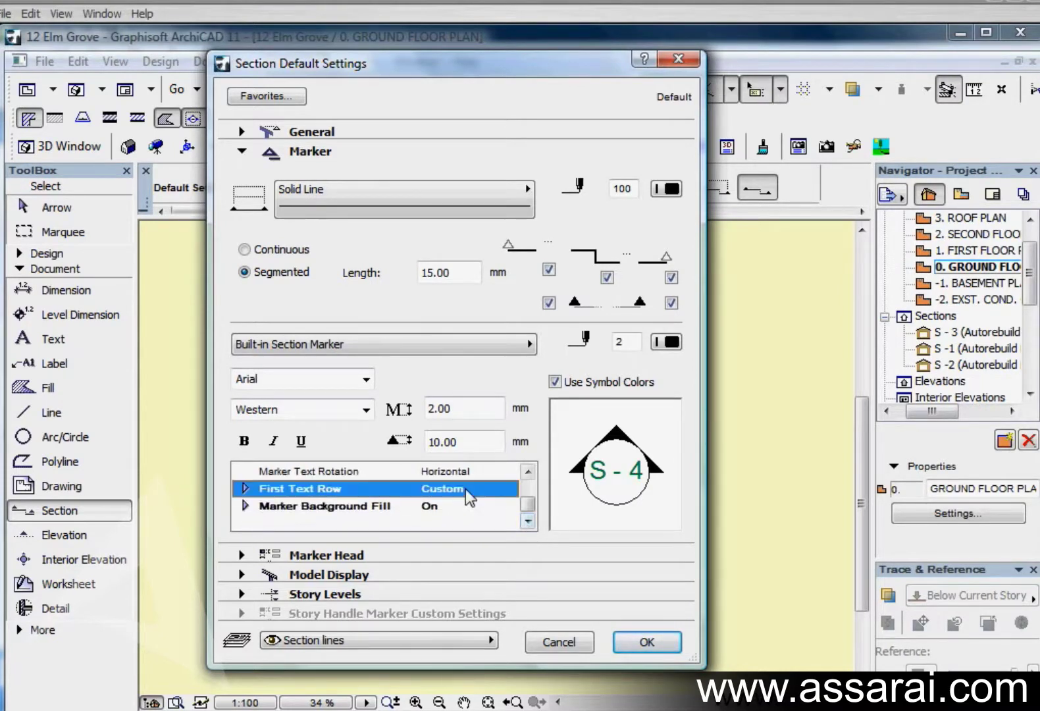
{"action": "left_click", "coordinate": [511, 488]}
{"action": "left_click", "coordinate": [557, 495]}
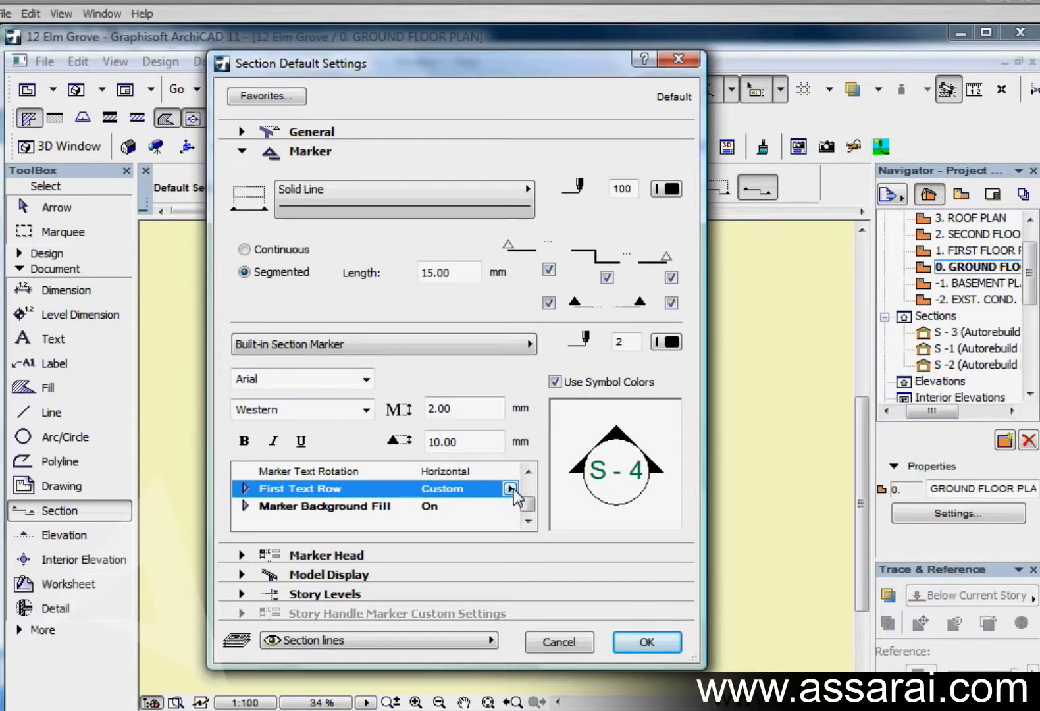
Step: Examine the custom text fields for the first and second text rows in the Marker Head settings, and collapse those settings
{"action": "left_click", "coordinate": [245, 556]}
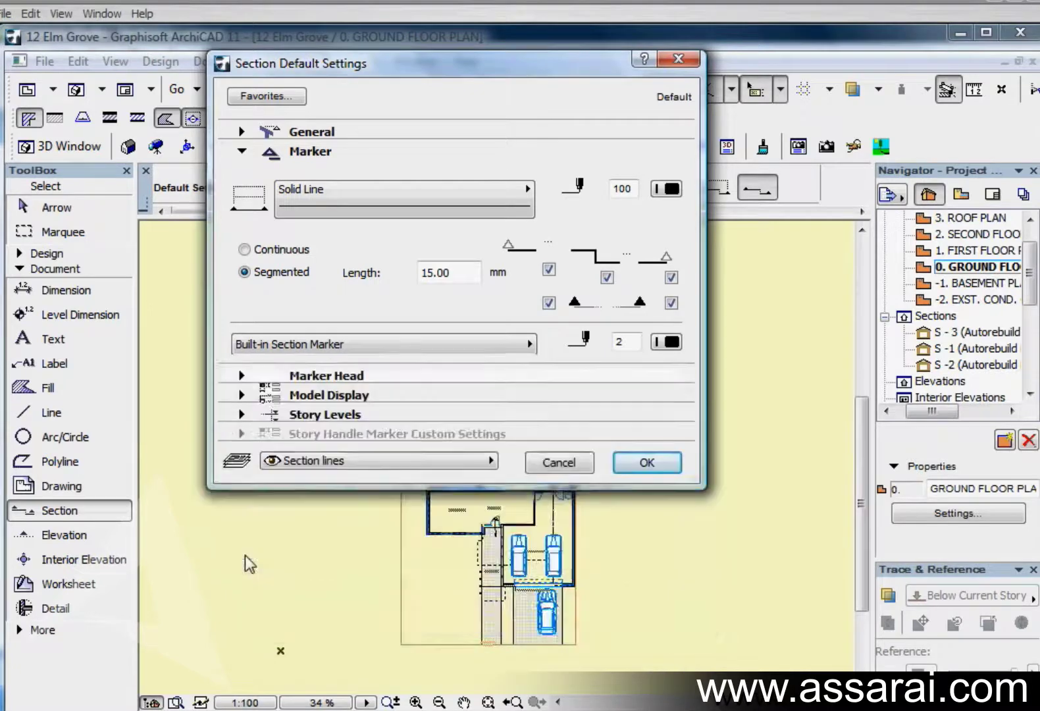
{"action": "left_click", "coordinate": [264, 454]}
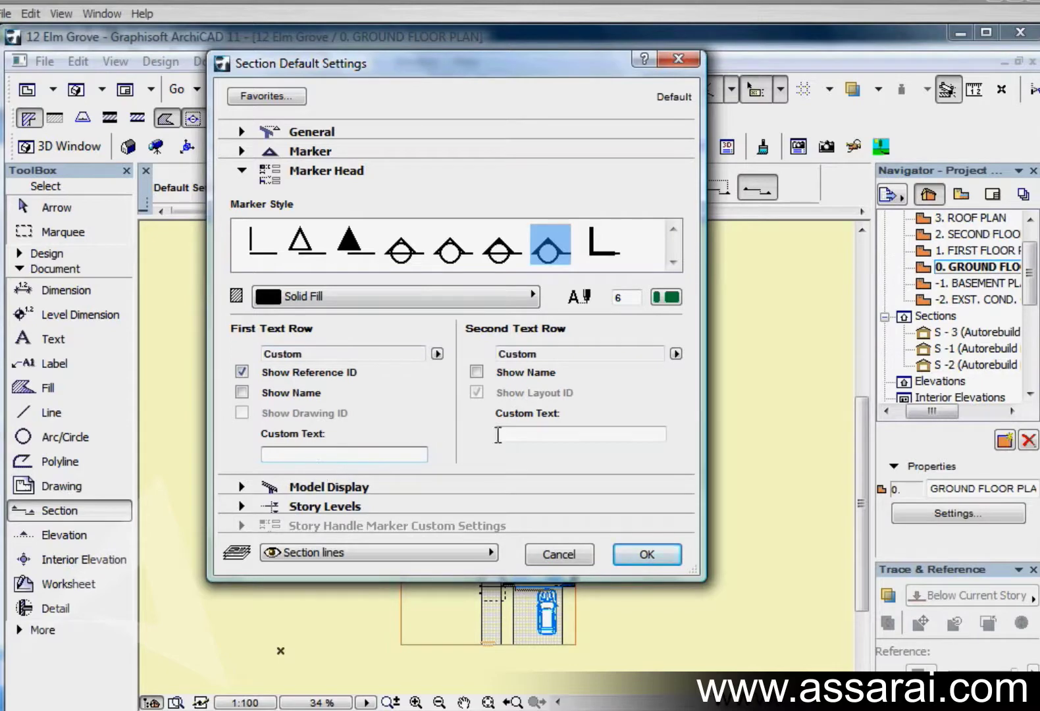
{"action": "left_click", "coordinate": [536, 435]}
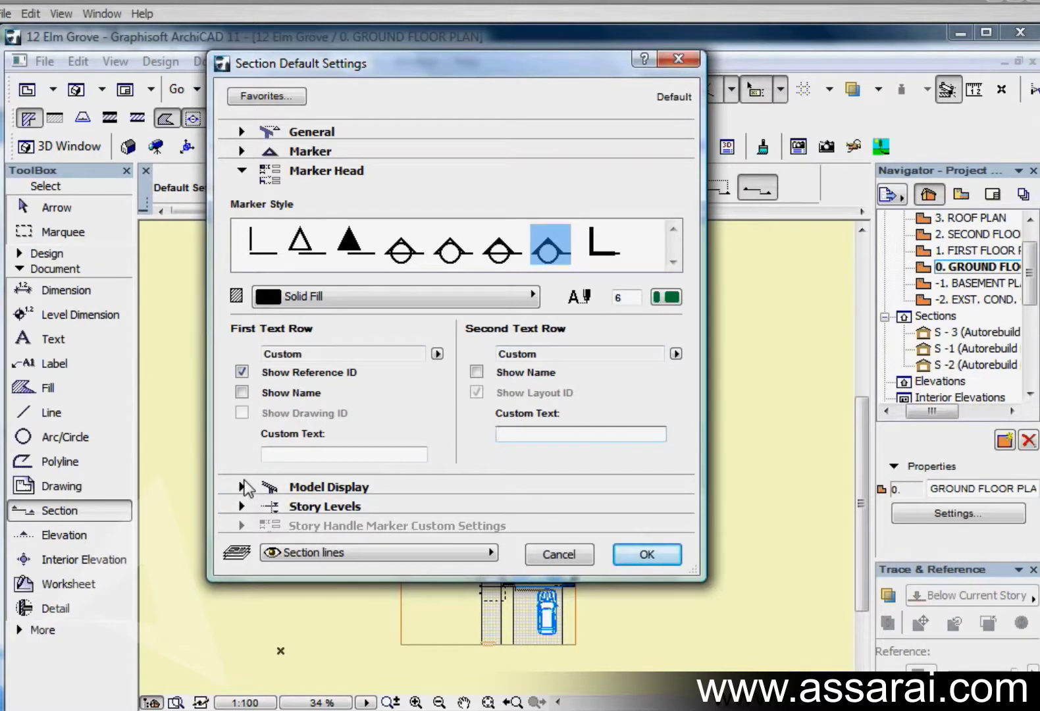
{"action": "left_click", "coordinate": [244, 171]}
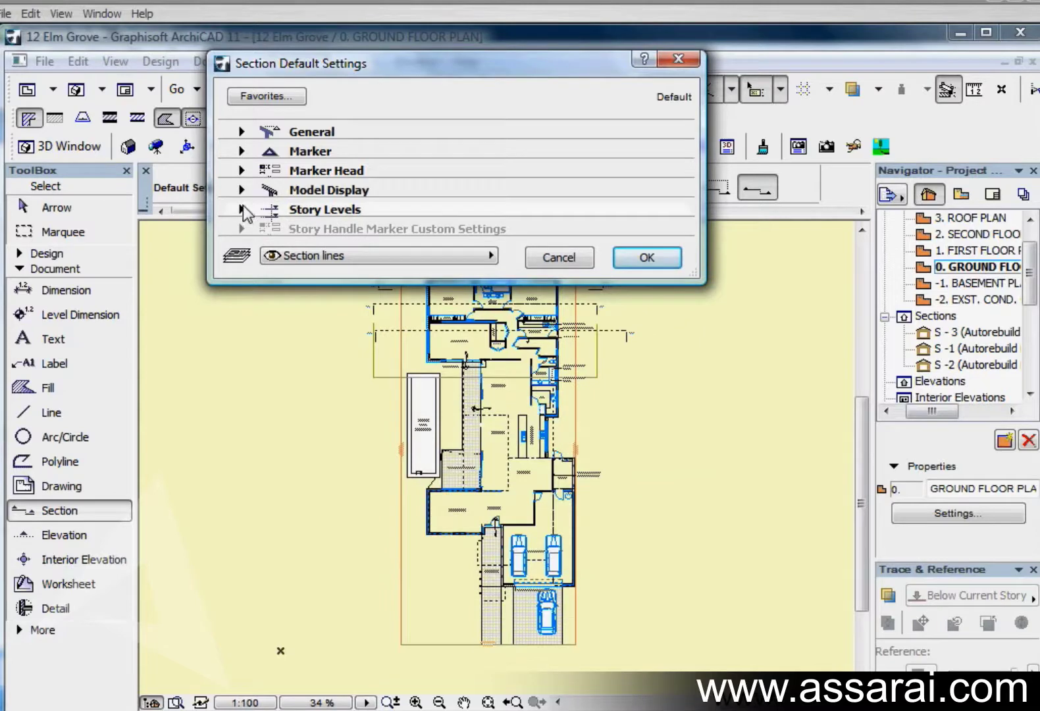
Step: Enable Uniform Pen for Cut Elements in the Model Display settings and set the cut fill and cut line pens to 15
{"action": "left_click", "coordinate": [242, 190]}
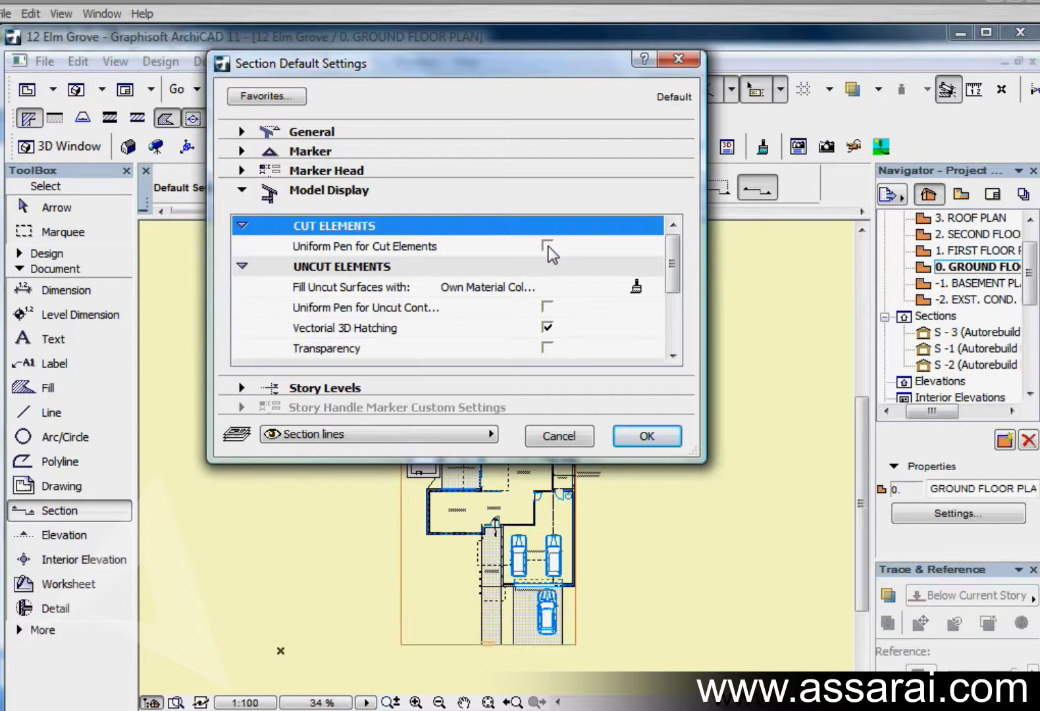
{"action": "left_click", "coordinate": [548, 246]}
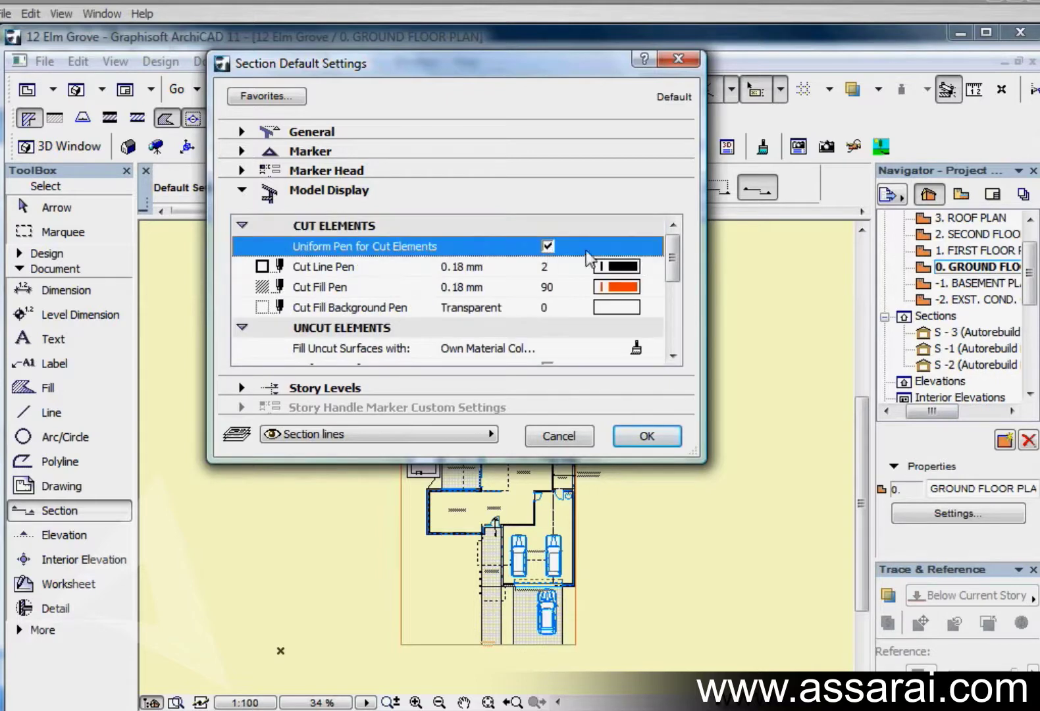
{"action": "left_click", "coordinate": [626, 293]}
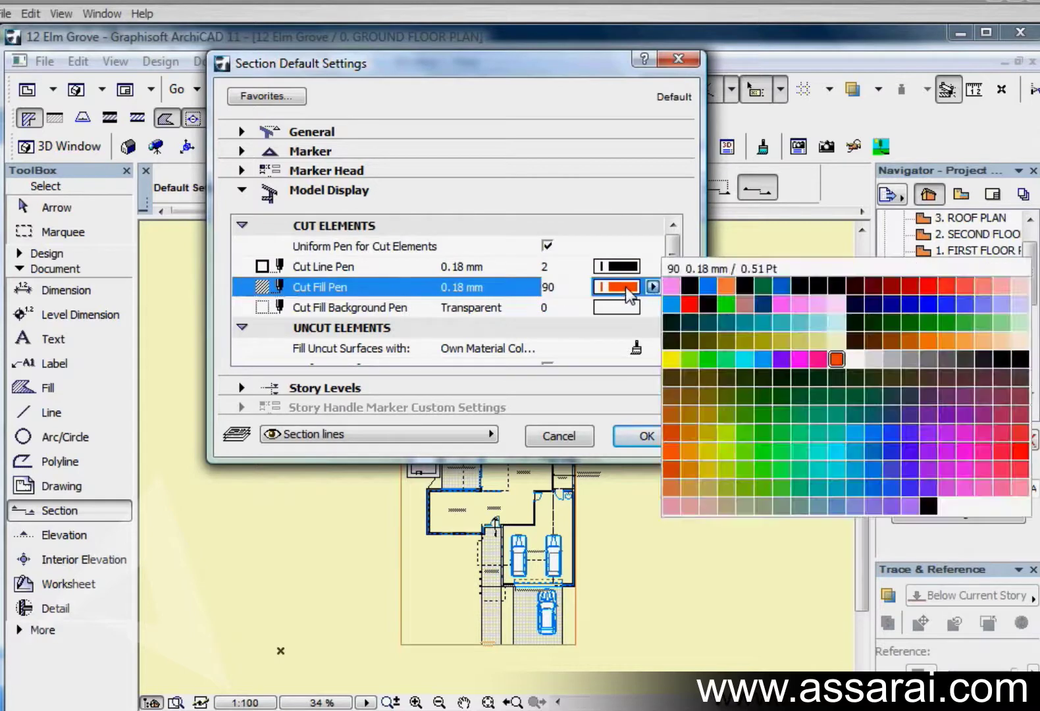
{"action": "left_click", "coordinate": [929, 289]}
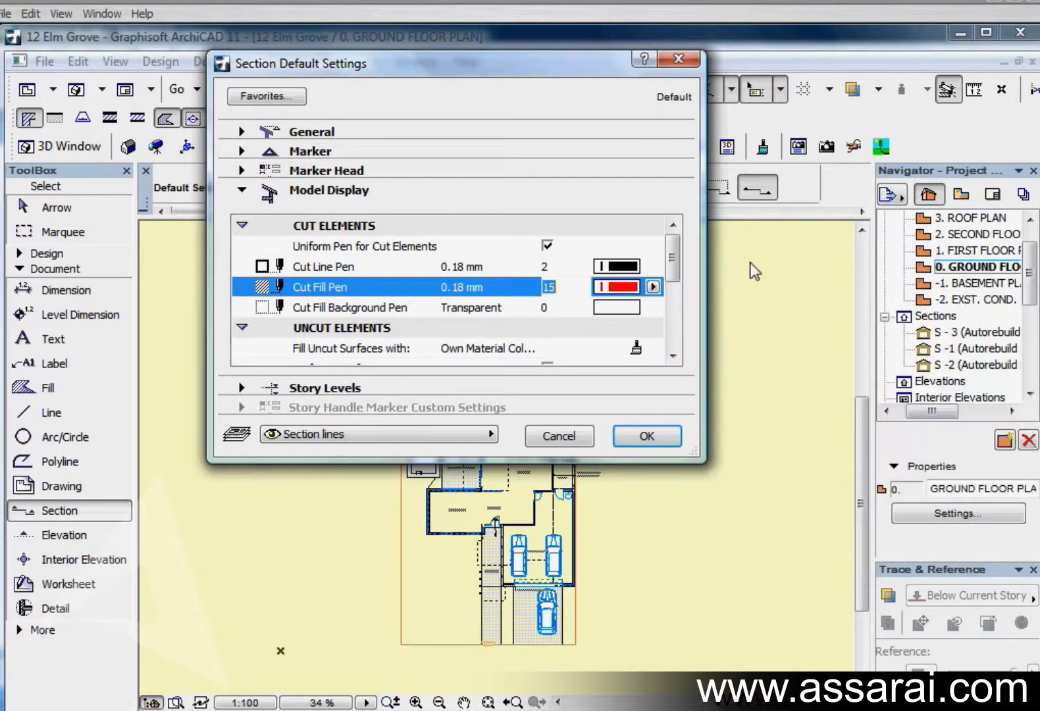
{"action": "left_click", "coordinate": [622, 267]}
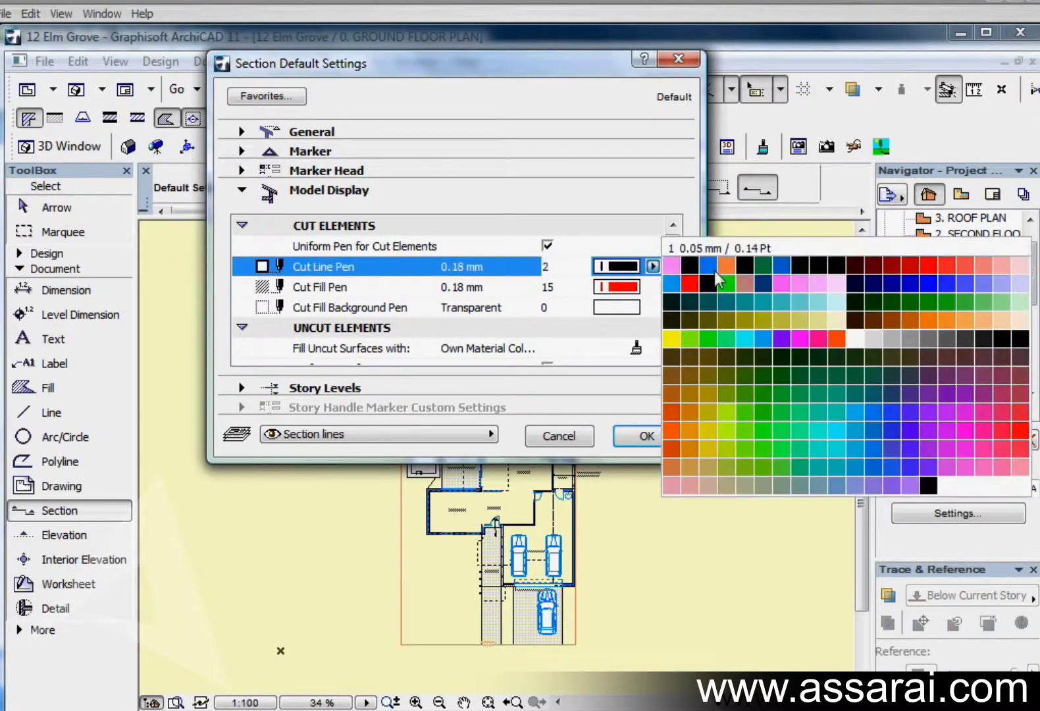
{"action": "left_click", "coordinate": [928, 267]}
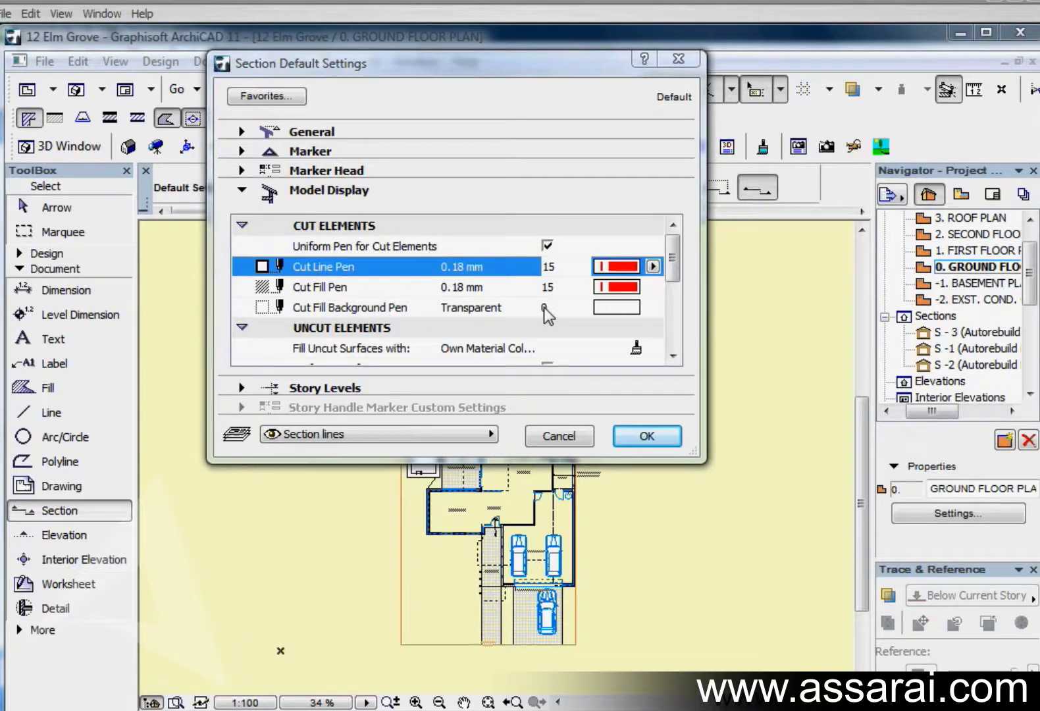
Step: Browse the pen colors available for the Cut Fill Background Pen and leave it transparent
{"action": "left_click", "coordinate": [607, 311]}
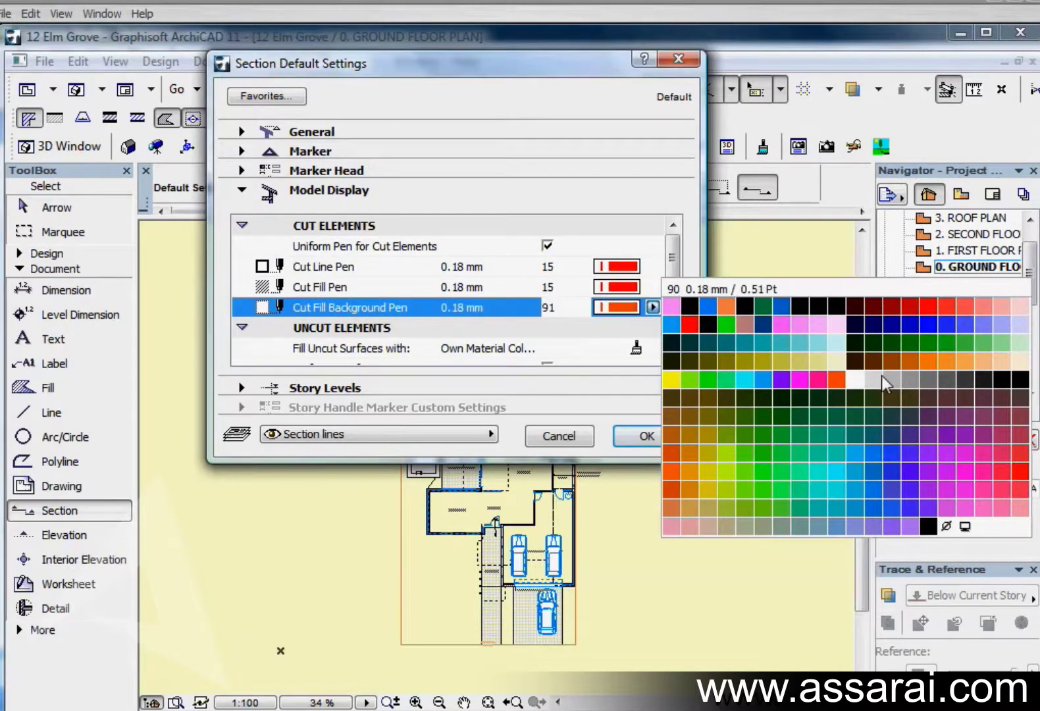
{"action": "left_click", "coordinate": [612, 309]}
{"action": "left_click", "coordinate": [653, 308]}
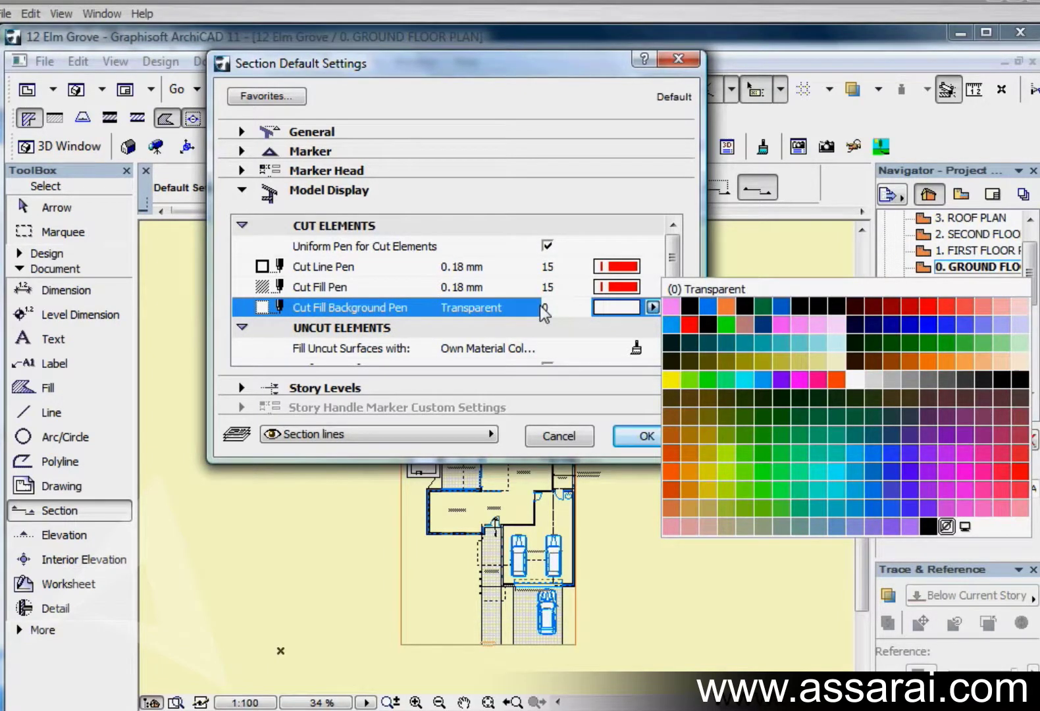
{"action": "left_click", "coordinate": [485, 339]}
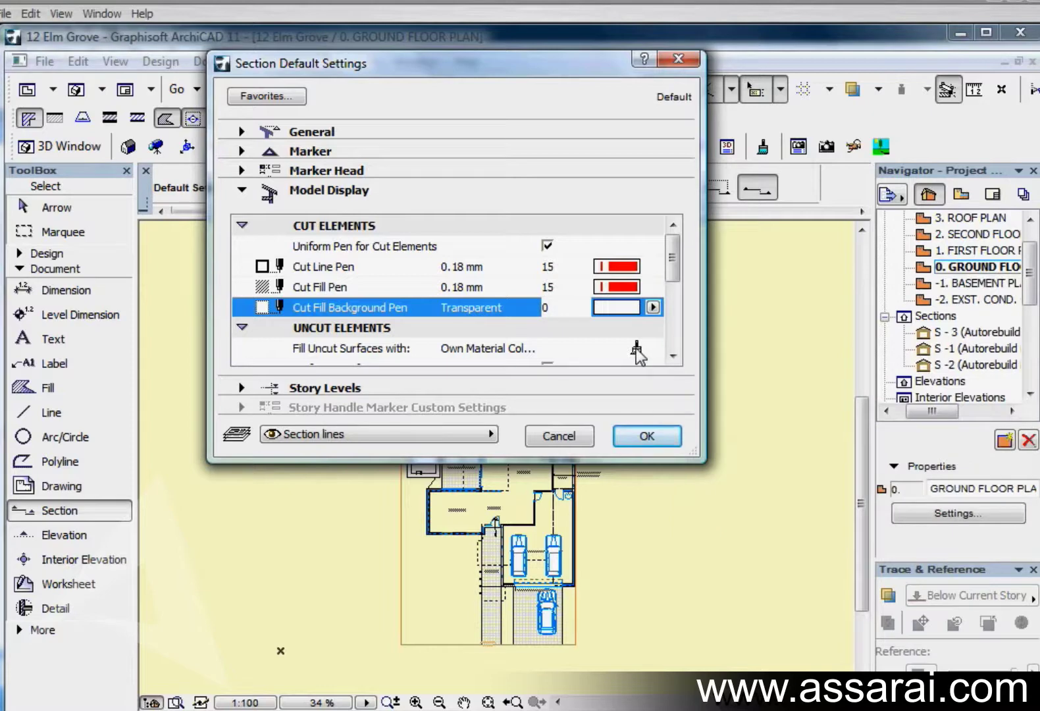
Step: Review the fill options for uncut surfaces and choose Own Material Colors (Non-Shaded)
{"action": "left_click", "coordinate": [673, 356]}
{"action": "left_click", "coordinate": [673, 355]}
{"action": "left_click", "coordinate": [652, 307]}
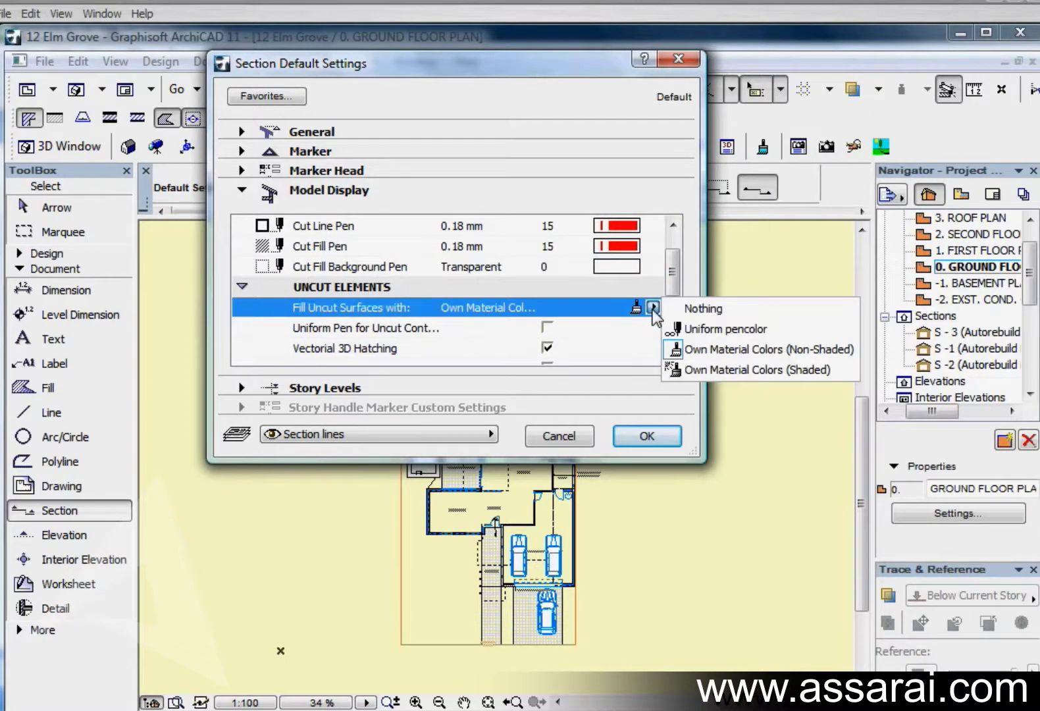
{"action": "left_click", "coordinate": [733, 356]}
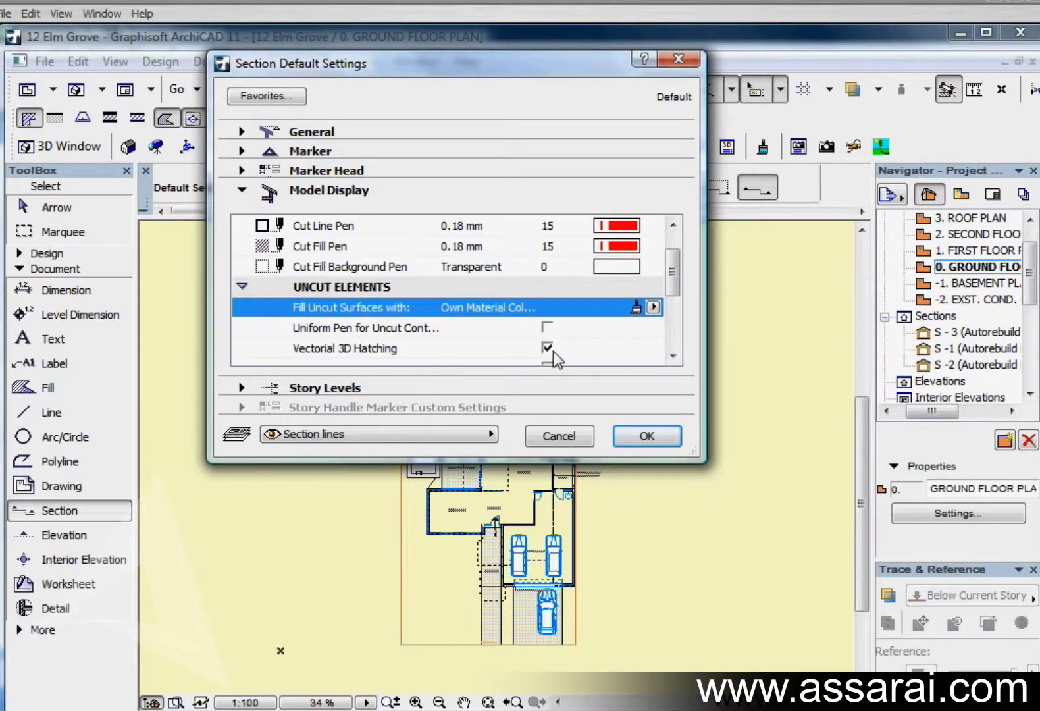
Step: Turn on Vectorial Sun Shadow in the Sun and Shadows options, review its shadow polygon and pen settings, and turn it off again
{"action": "left_click", "coordinate": [673, 356]}
{"action": "left_click", "coordinate": [673, 355]}
{"action": "left_click", "coordinate": [673, 355]}
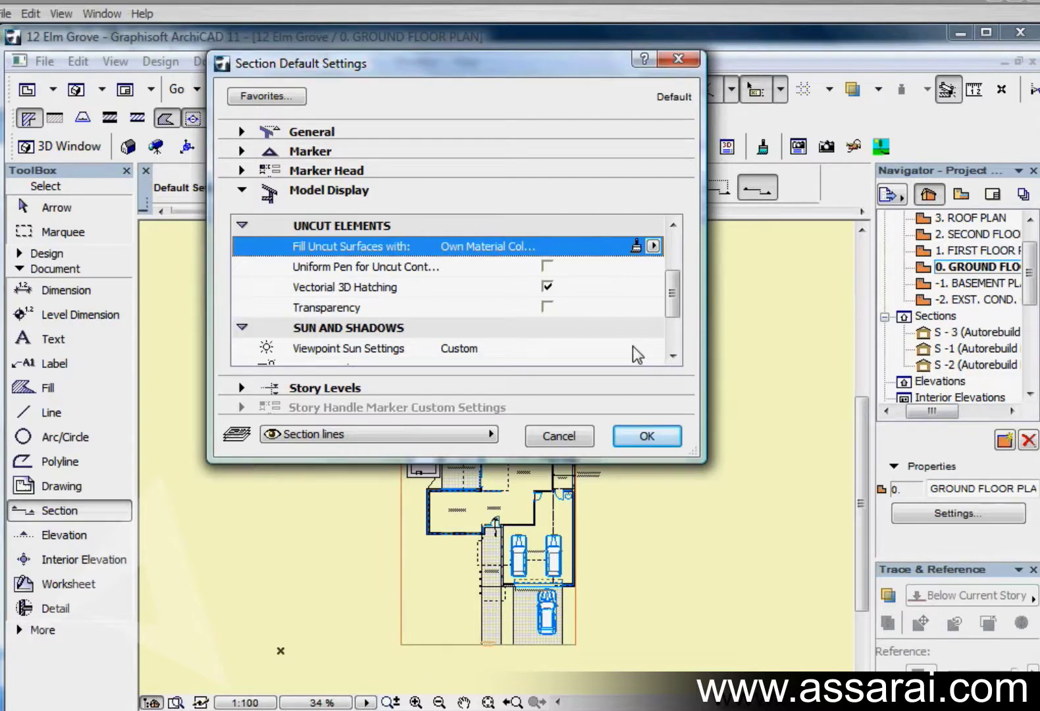
{"action": "left_click", "coordinate": [672, 355]}
{"action": "left_click", "coordinate": [672, 356]}
{"action": "left_click", "coordinate": [672, 356]}
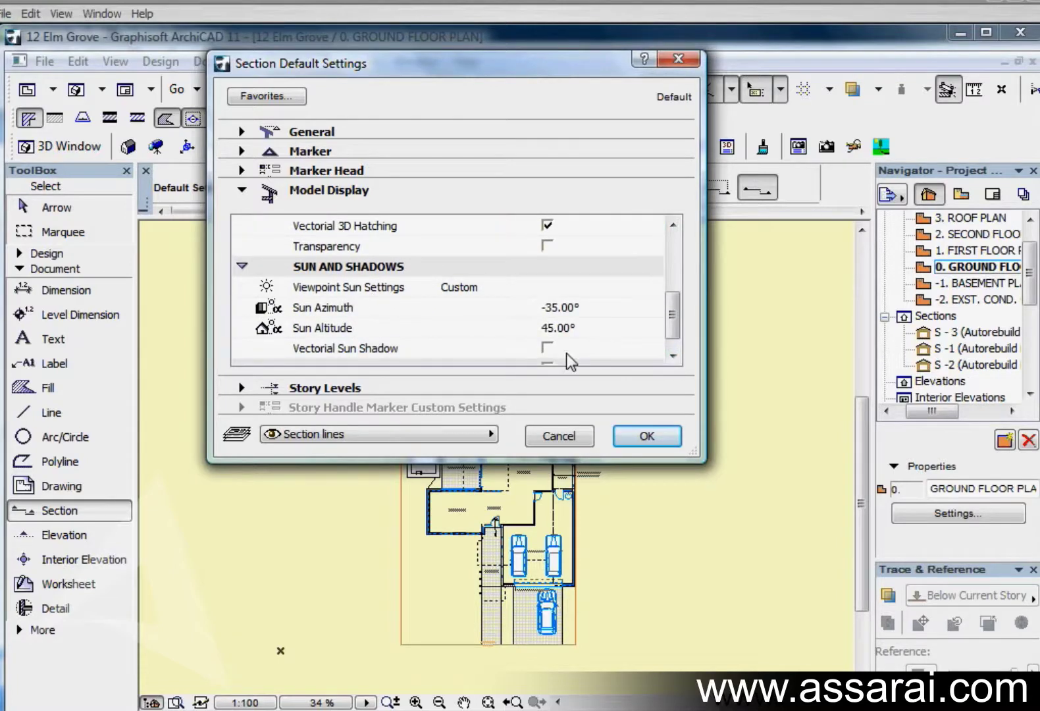
{"action": "left_click", "coordinate": [672, 356]}
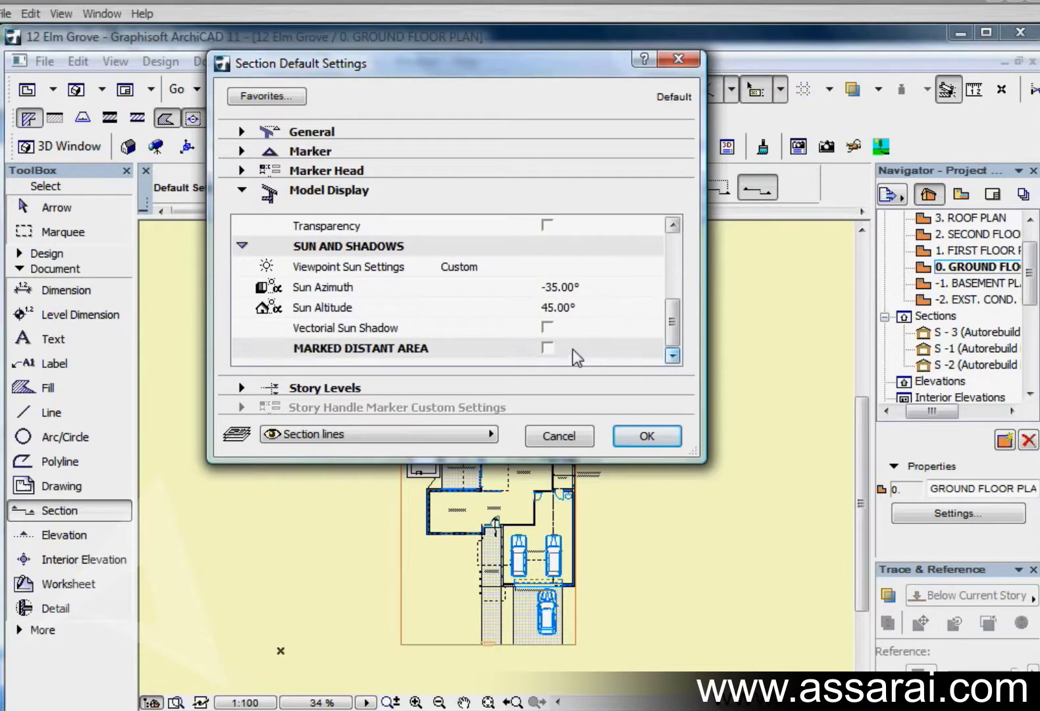
{"action": "left_click", "coordinate": [544, 327]}
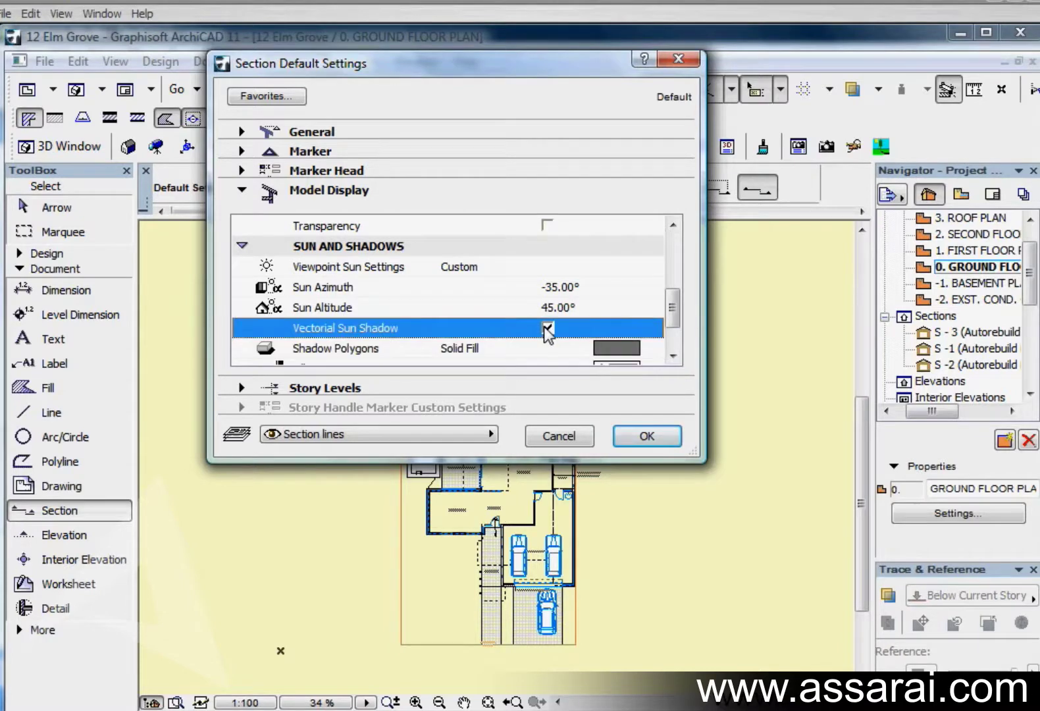
{"action": "left_click", "coordinate": [672, 356]}
{"action": "left_click", "coordinate": [672, 356]}
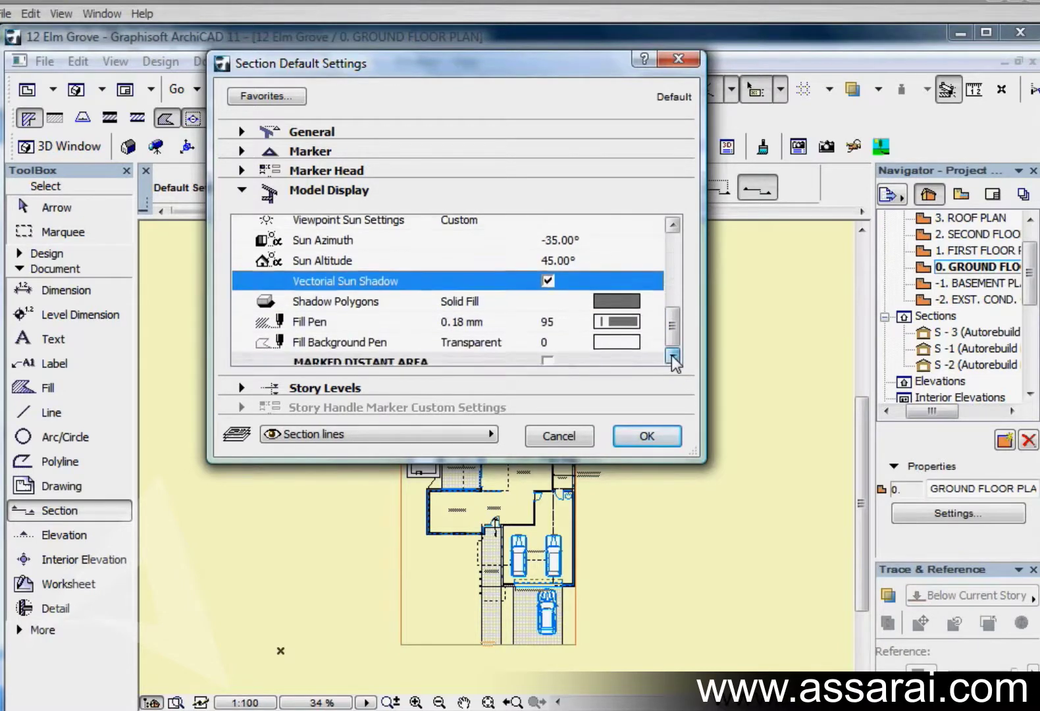
{"action": "left_click", "coordinate": [672, 356]}
{"action": "left_click", "coordinate": [548, 266]}
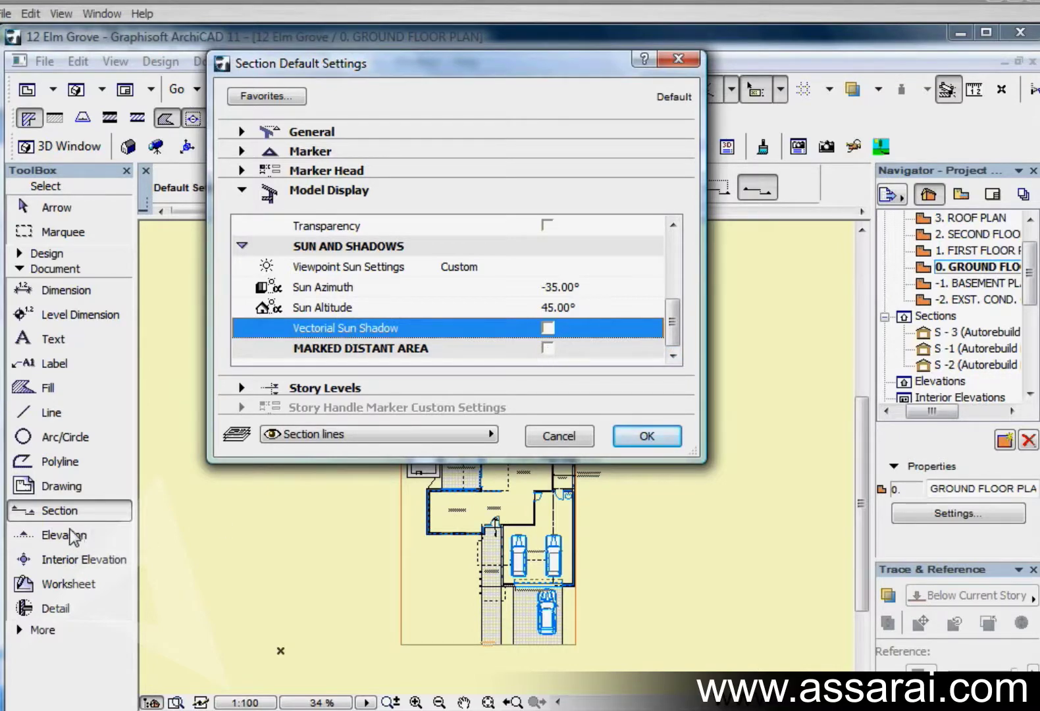
Step: Try None and Display Only for Show Story Levels in the Story Levels settings, and set the option to Display & Output
{"action": "left_click", "coordinate": [242, 189]}
{"action": "left_click", "coordinate": [242, 209]}
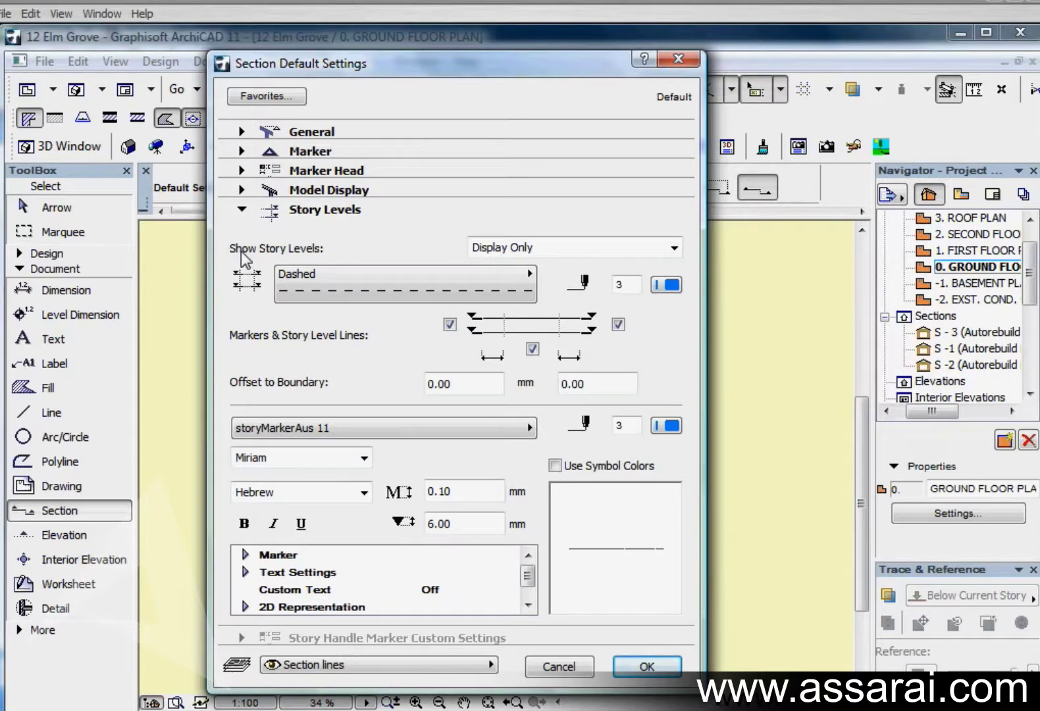
{"action": "left_click", "coordinate": [525, 249]}
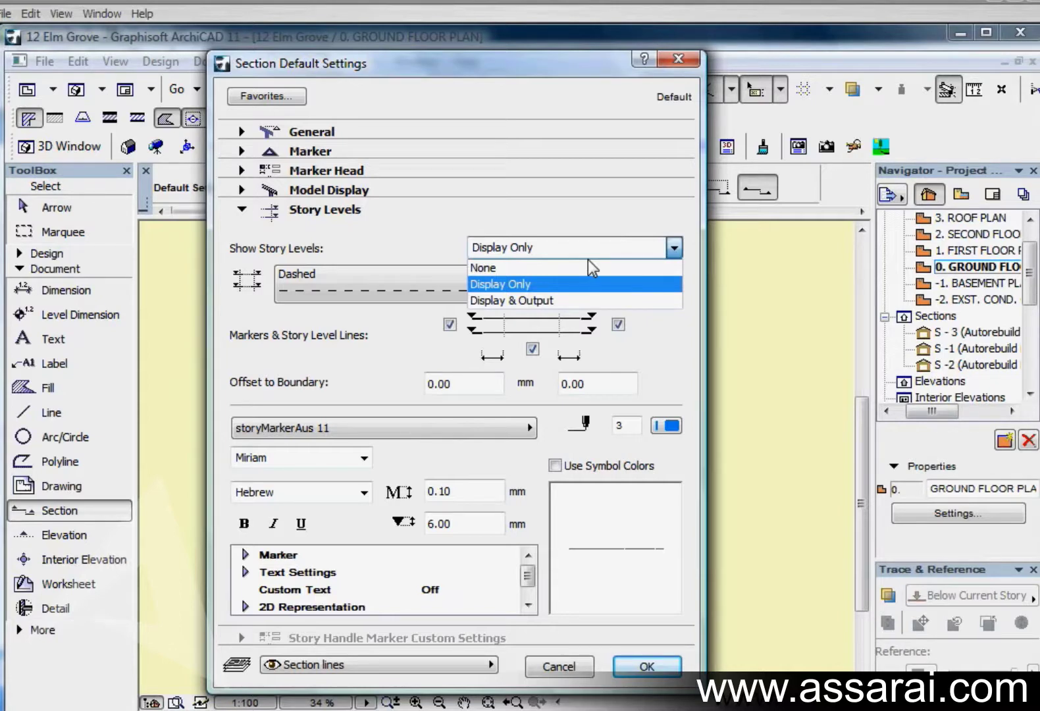
{"action": "left_click", "coordinate": [578, 267]}
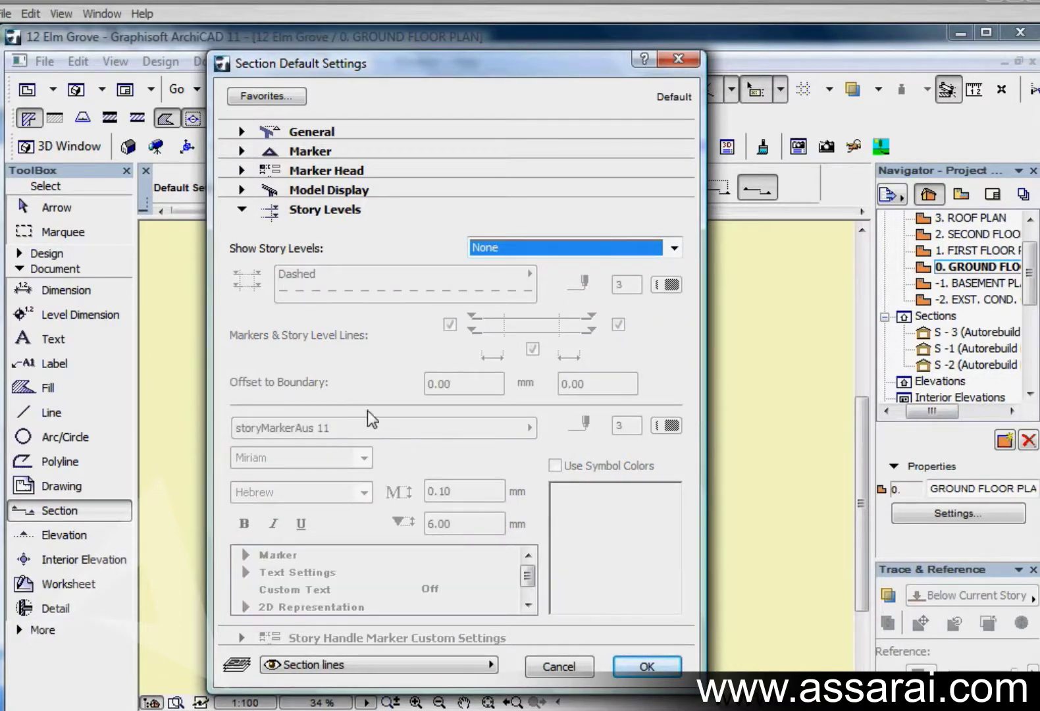
{"action": "left_click", "coordinate": [623, 251]}
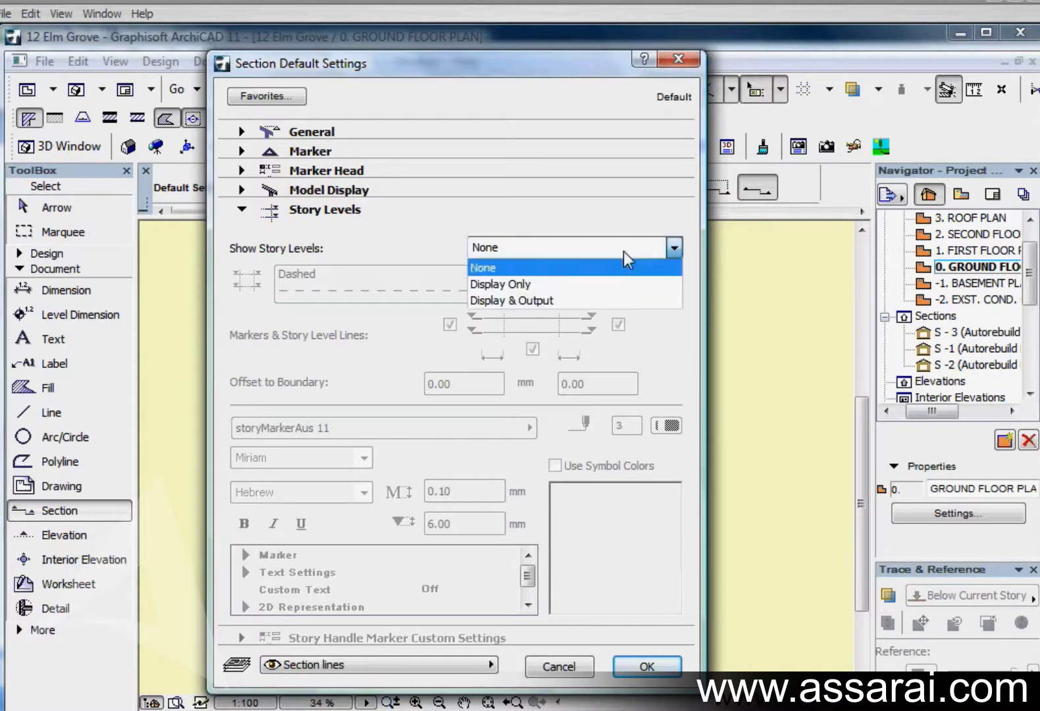
{"action": "left_click", "coordinate": [599, 284]}
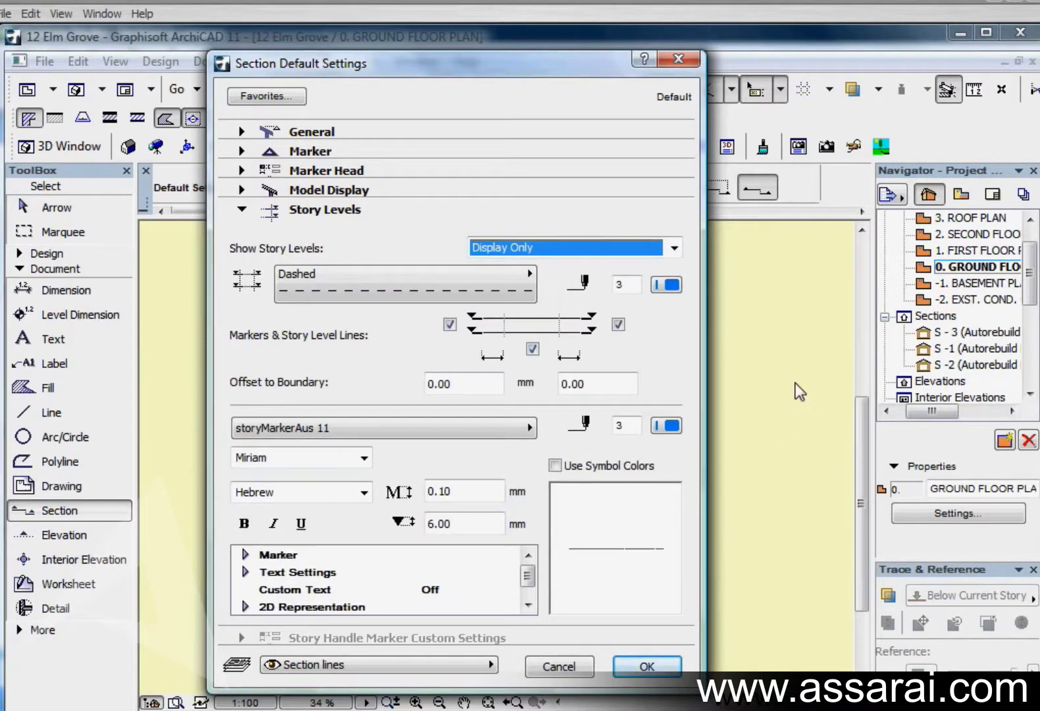
{"action": "left_click", "coordinate": [676, 249]}
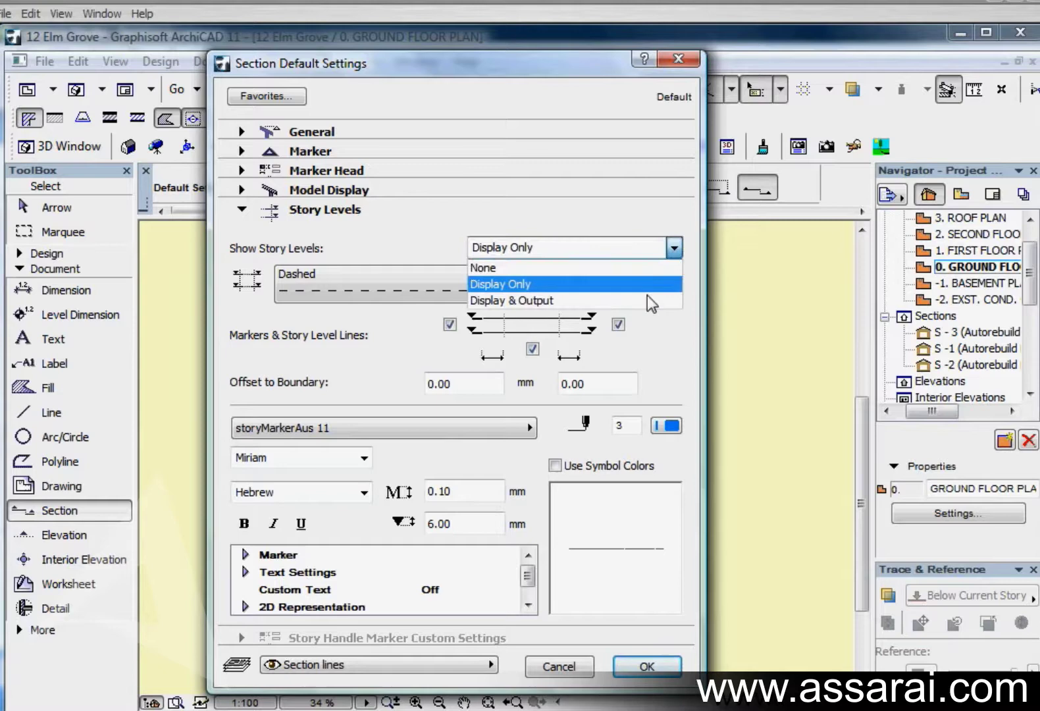
{"action": "left_click", "coordinate": [647, 297]}
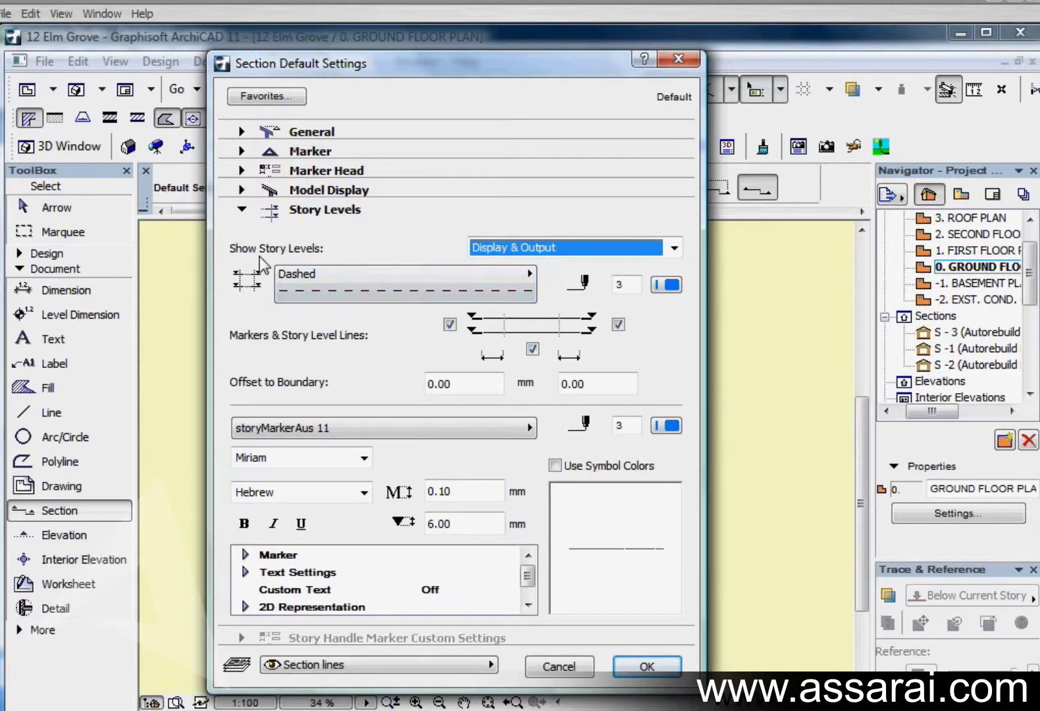
Step: Review the line types available for the story level lines, the boundary option and the Offset to Boundary value, leaving them as they are
{"action": "left_click", "coordinate": [366, 284]}
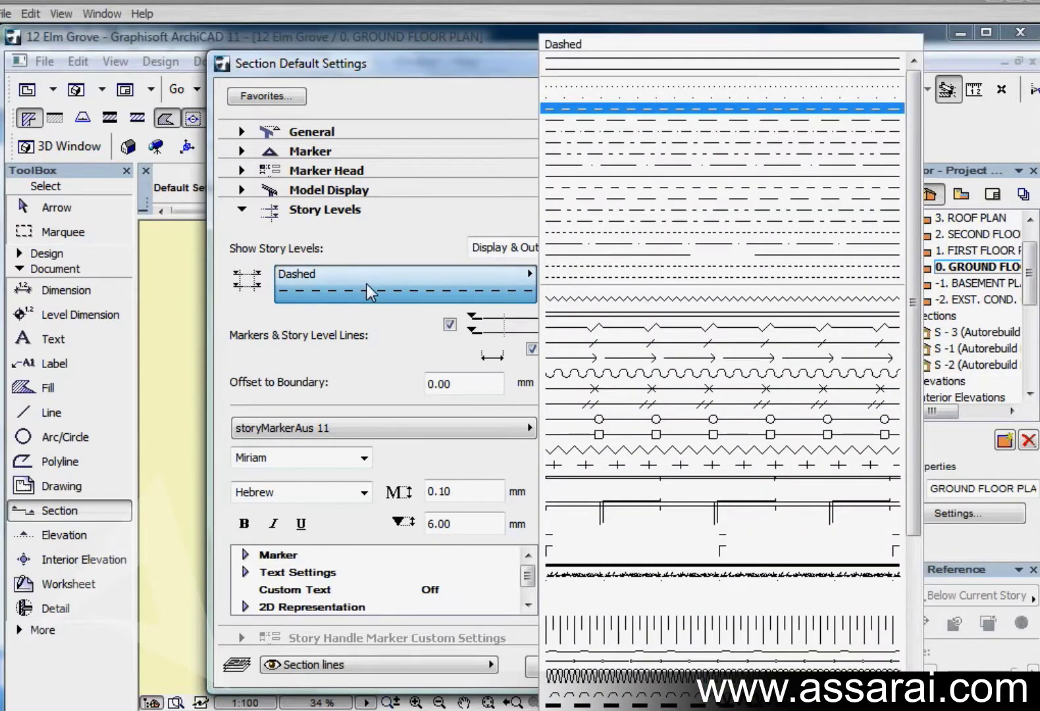
{"action": "left_click", "coordinate": [365, 284]}
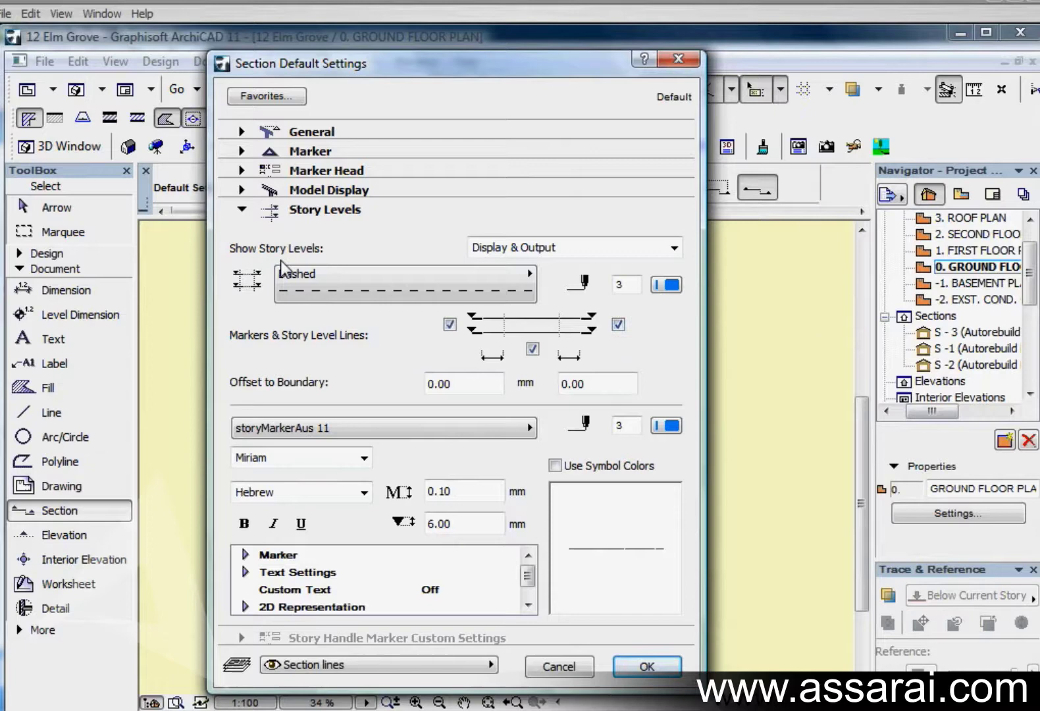
{"action": "left_click", "coordinate": [533, 349]}
{"action": "double_click", "coordinate": [458, 385]}
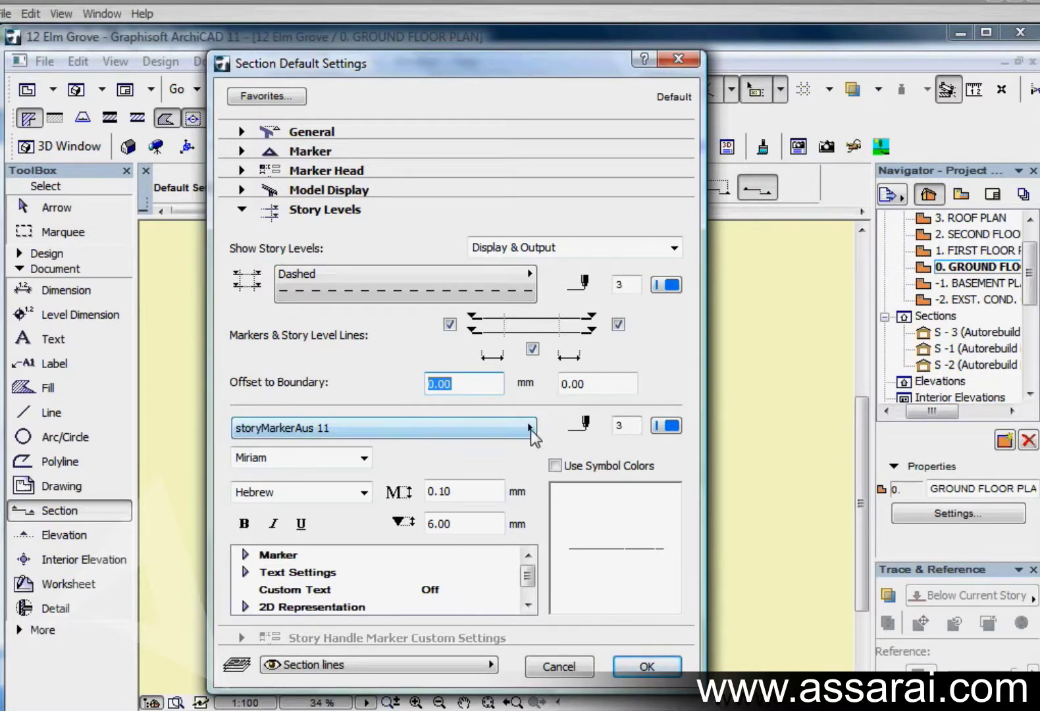
Step: Switch the story marker to No Marker and back to storyMarkerAus 11, and accept the section default settings
{"action": "left_click", "coordinate": [530, 429]}
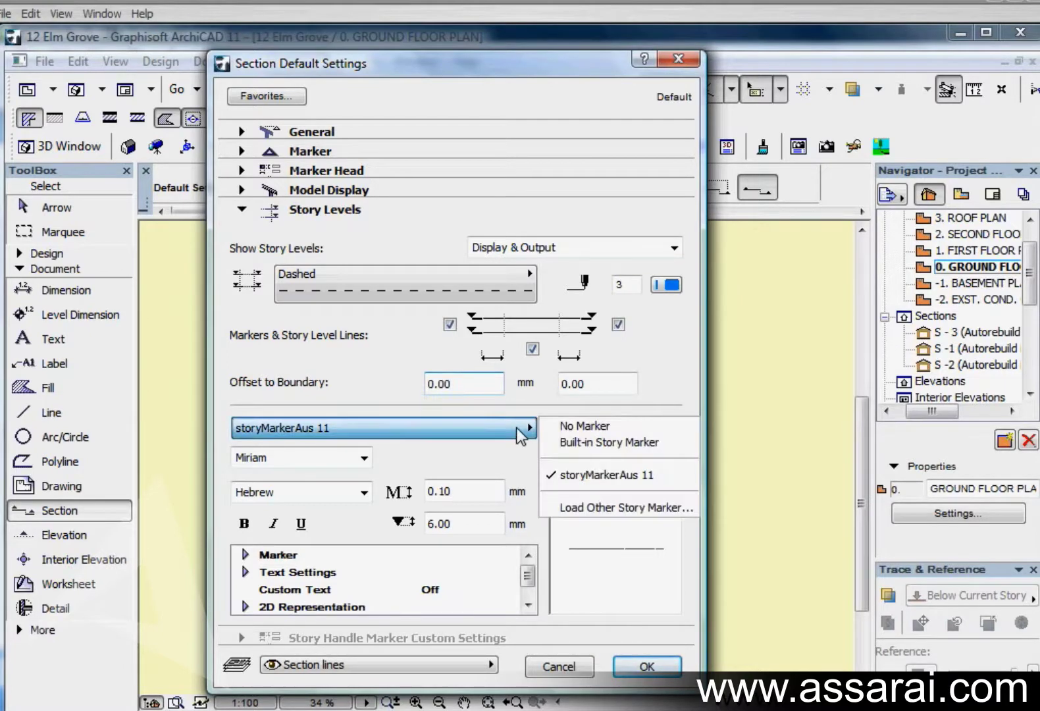
{"action": "left_click", "coordinate": [602, 429]}
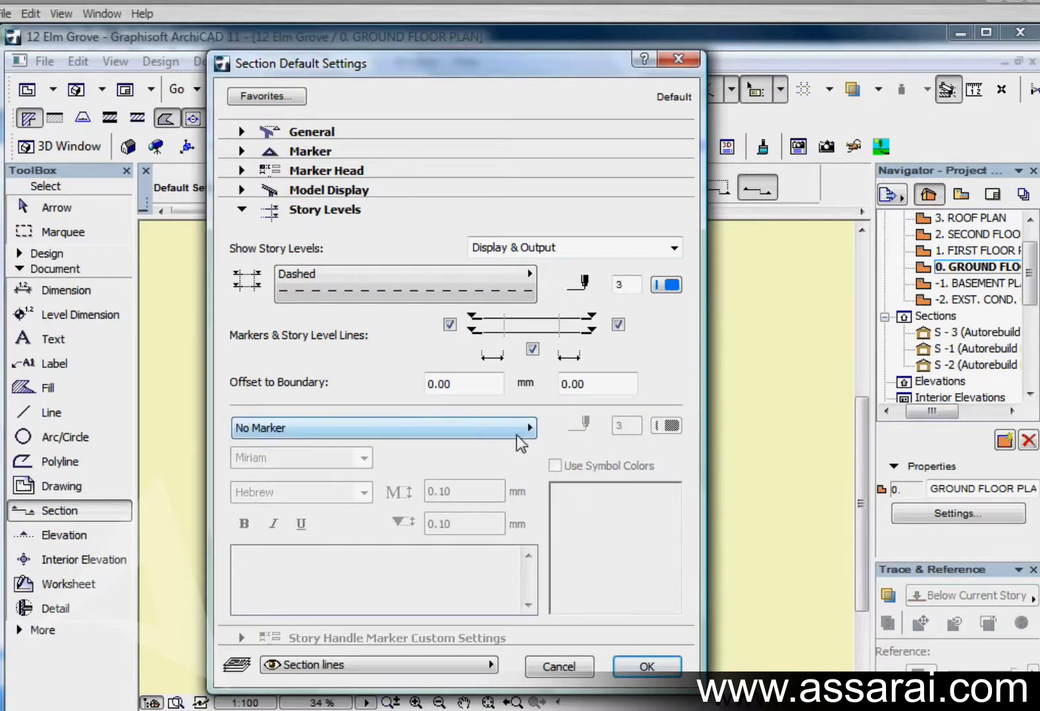
{"action": "left_click", "coordinate": [517, 435]}
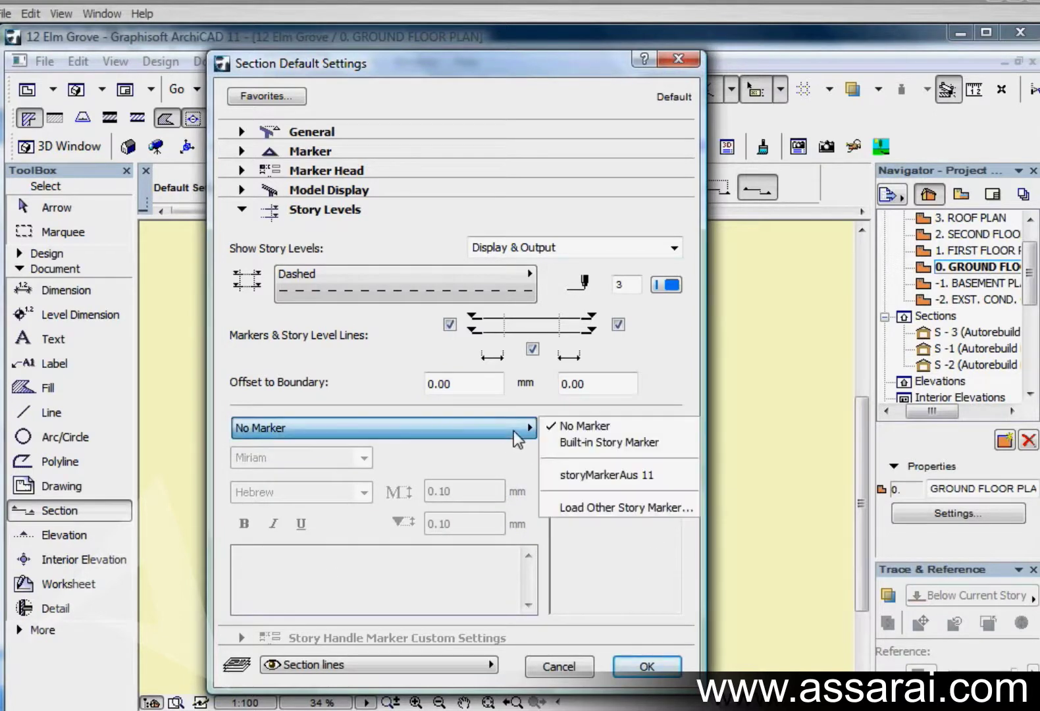
{"action": "left_click", "coordinate": [580, 475]}
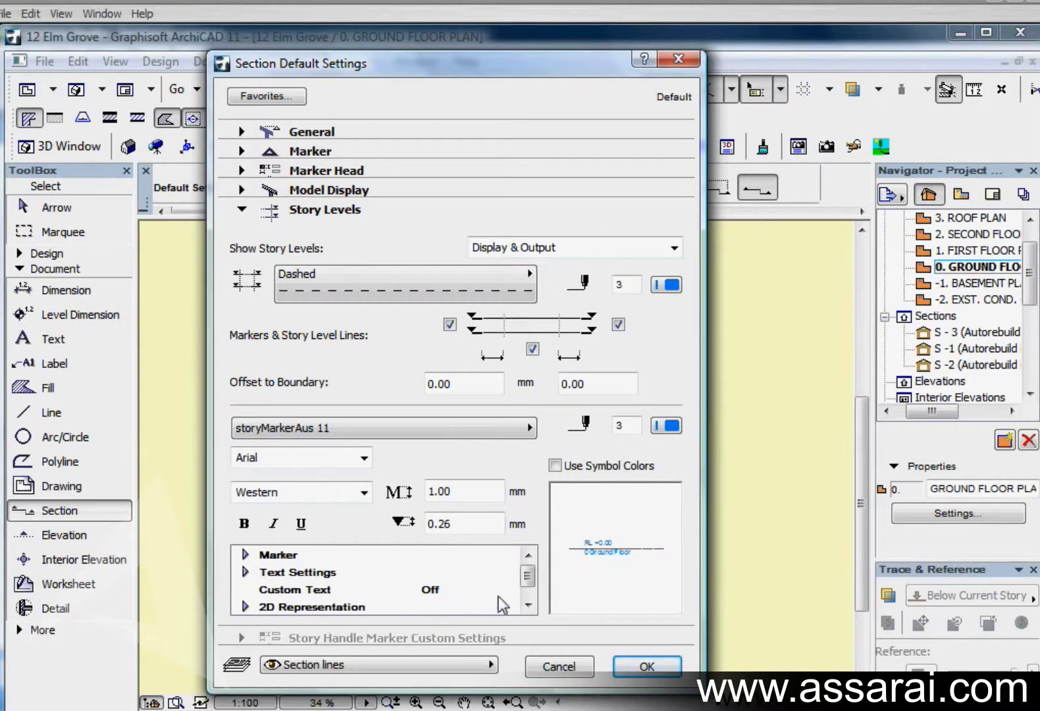
{"action": "left_click", "coordinate": [647, 667]}
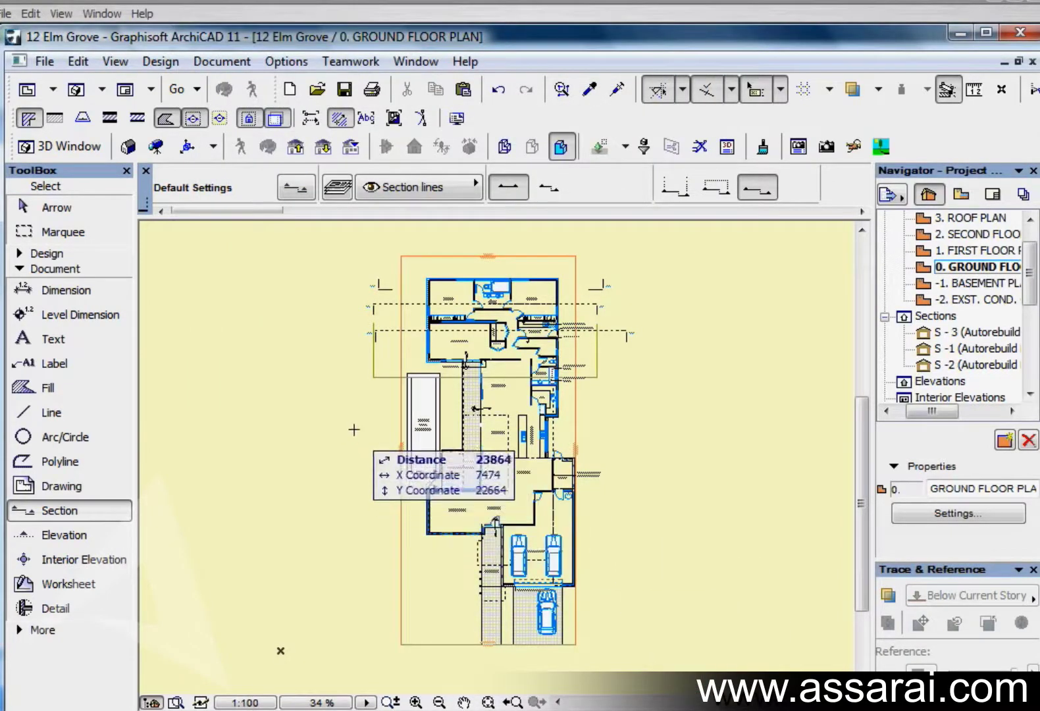
Step: Place a horizontal zero-depth section across the house just below section S-1, looking towards the garage, and inspect its marker head
{"action": "left_click", "coordinate": [356, 362]}
{"action": "left_click", "coordinate": [619, 362]}
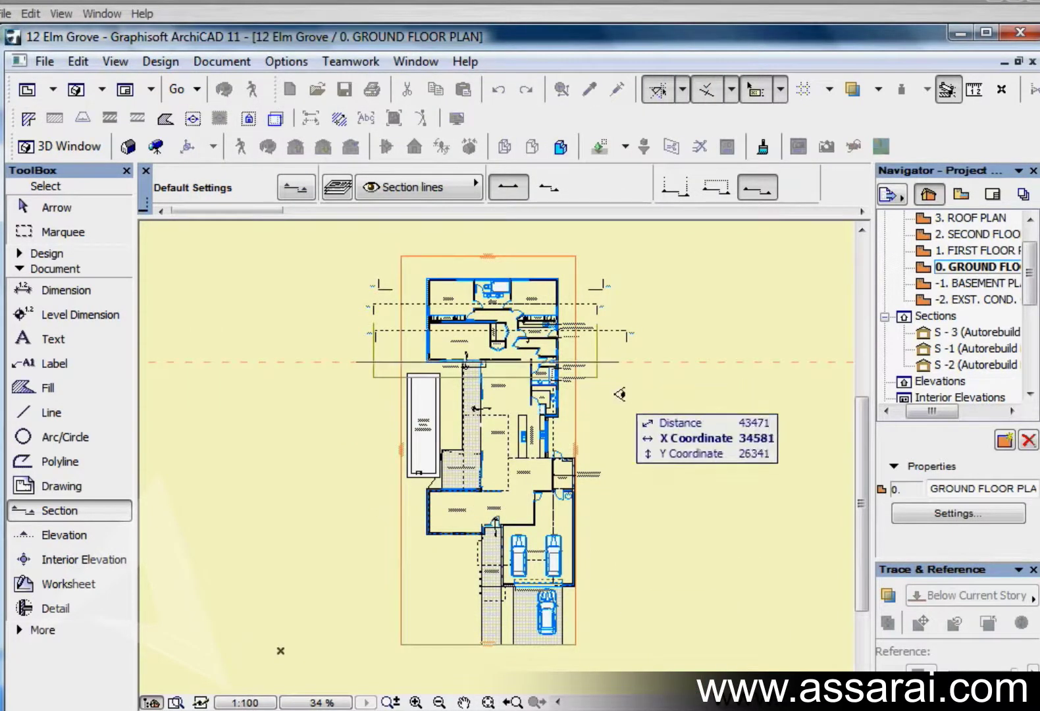
{"action": "left_click", "coordinate": [613, 398]}
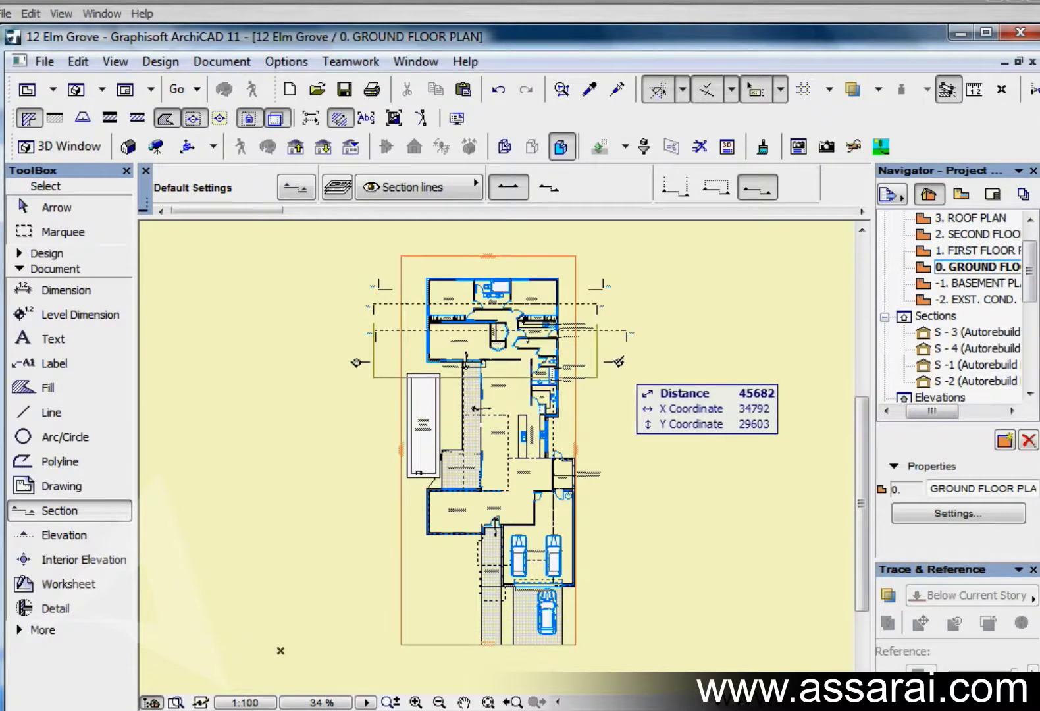
{"action": "scroll", "coordinate": [628, 355], "scroll_direction": "up", "scroll_amount": 5}
{"action": "scroll", "coordinate": [638, 446], "scroll_direction": "down", "scroll_amount": 1}
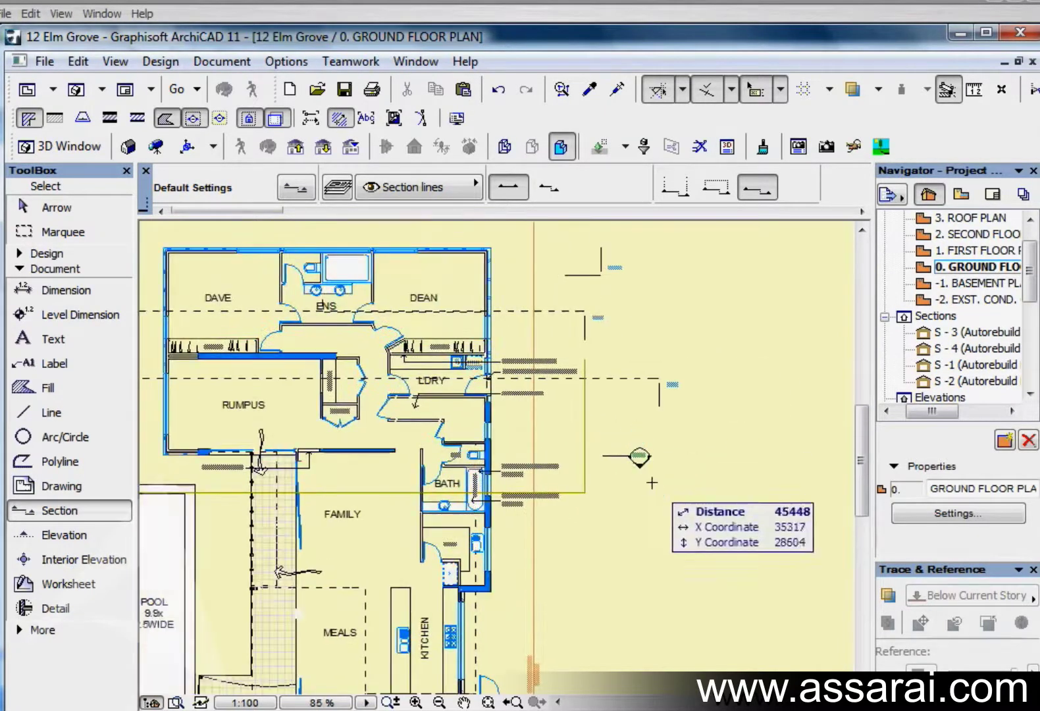
{"action": "scroll", "coordinate": [657, 377], "scroll_direction": "up", "scroll_amount": 3}
{"action": "middle_click_drag", "start_coordinate": [657, 378], "coordinate": [719, 481]}
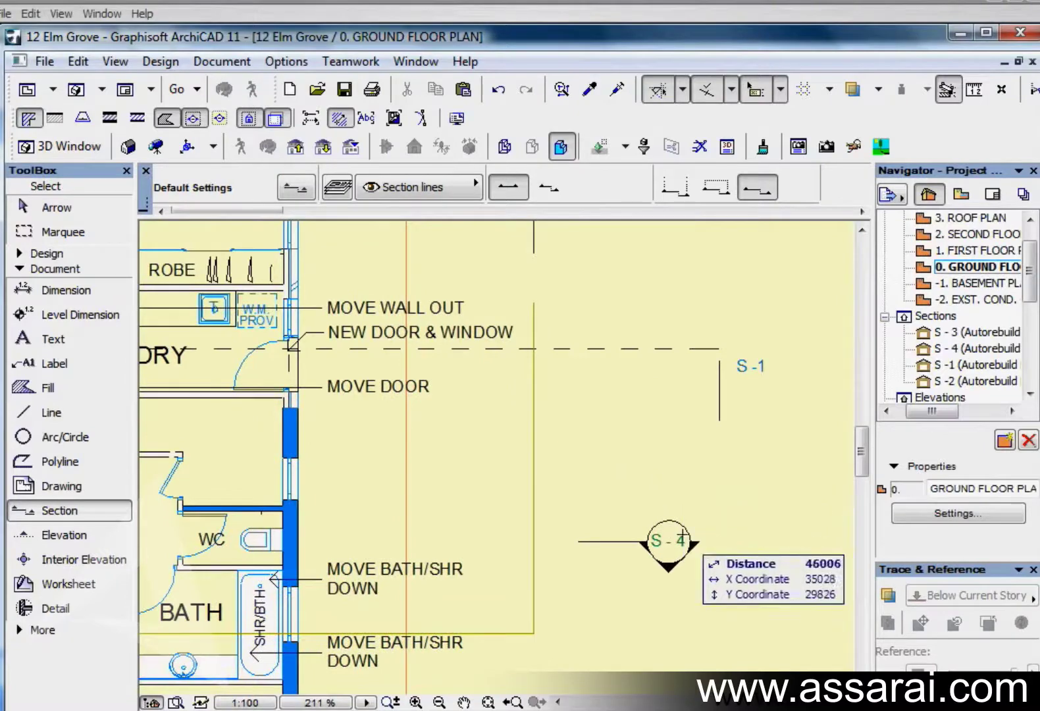
{"action": "scroll", "coordinate": [688, 546], "scroll_direction": "down", "scroll_amount": 1}
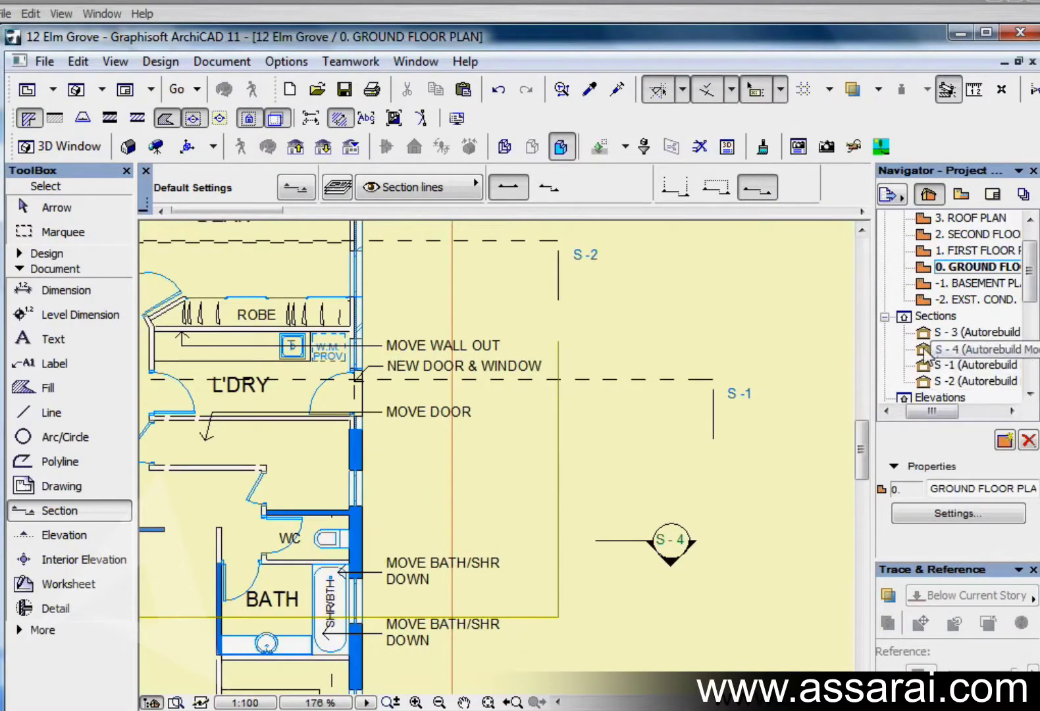
Step: Open the section S - 4 viewpoint and examine the cut elements and story level lines
{"action": "left_click", "coordinate": [925, 353]}
{"action": "double_click", "coordinate": [925, 352]}
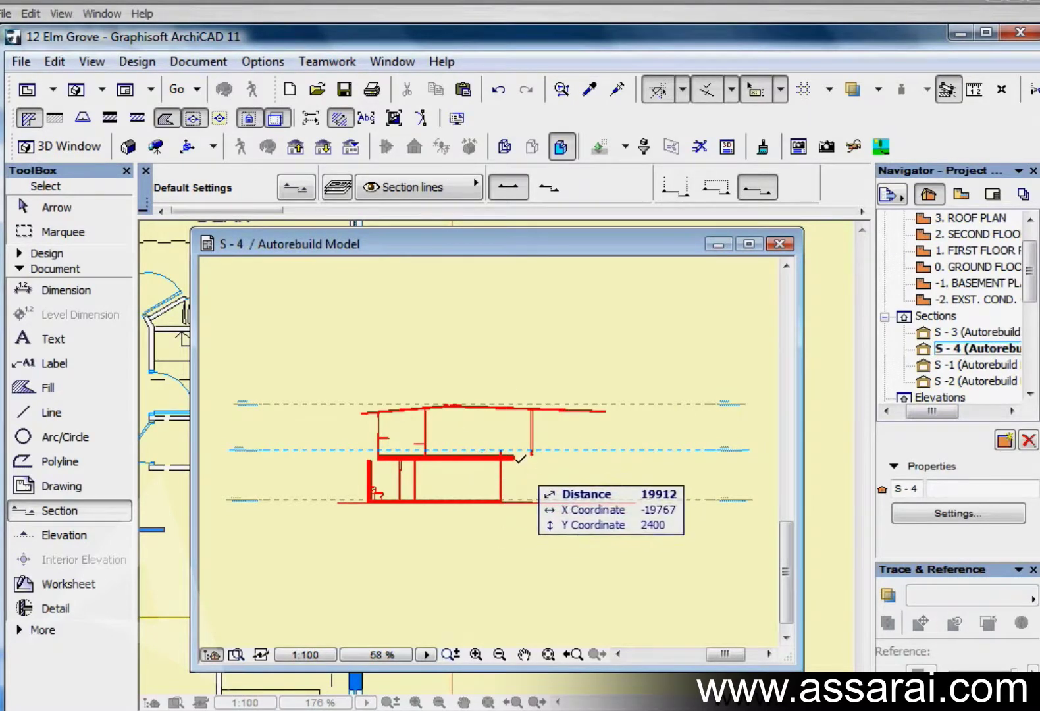
{"action": "scroll", "coordinate": [520, 458], "scroll_direction": "up", "scroll_amount": 2}
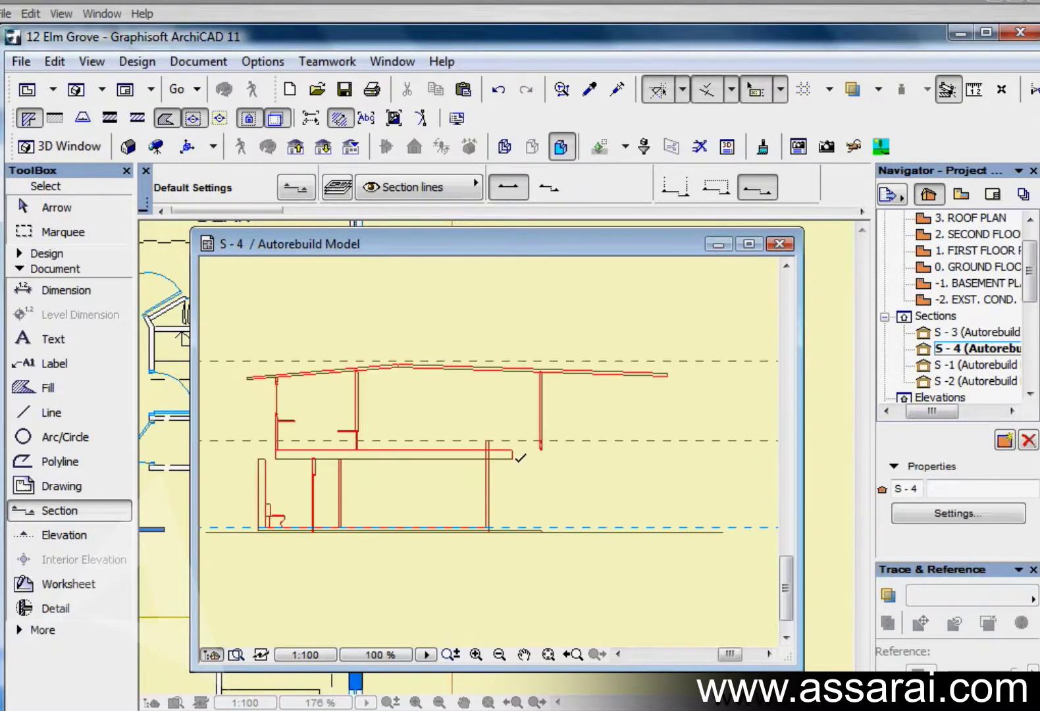
Step: Select the marker of section S - 4, change its horizontal range to show the model beyond the cut, and close the section window
{"action": "right_click", "coordinate": [925, 356]}
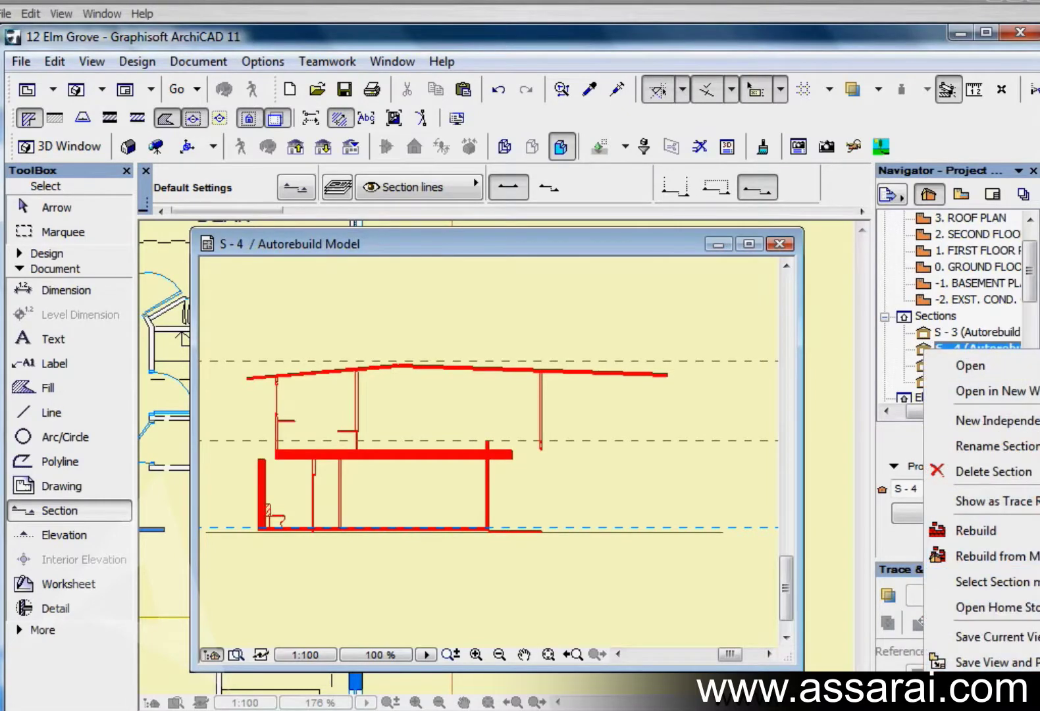
{"action": "left_click", "coordinate": [994, 581]}
{"action": "key", "text": "ctrl+t"}
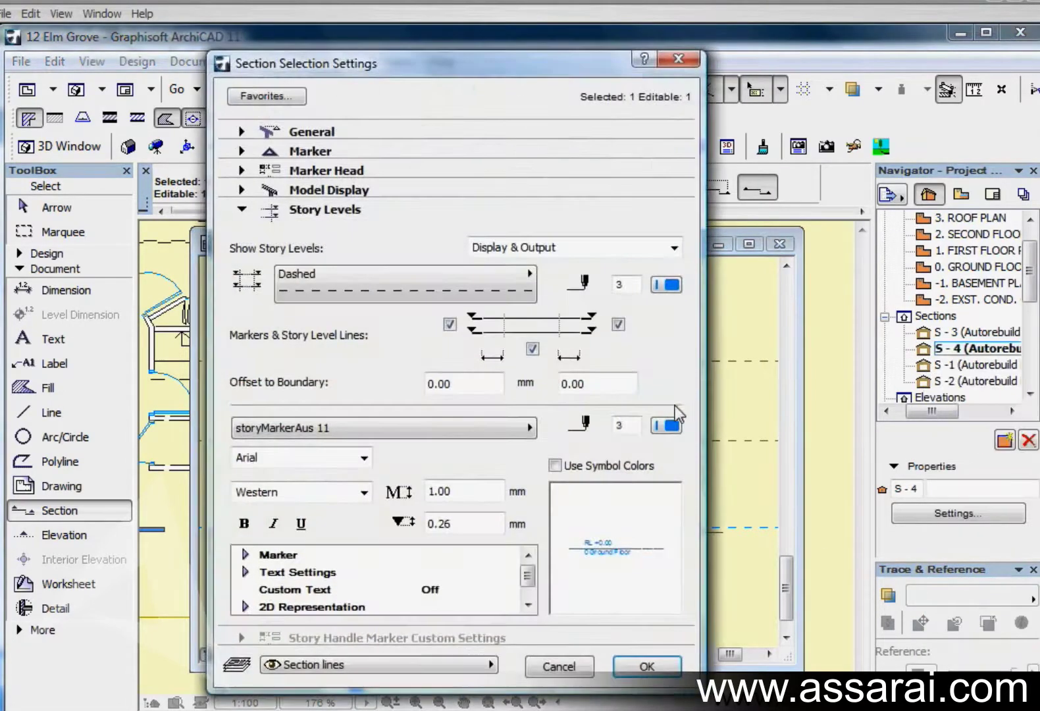
{"action": "left_click", "coordinate": [241, 211]}
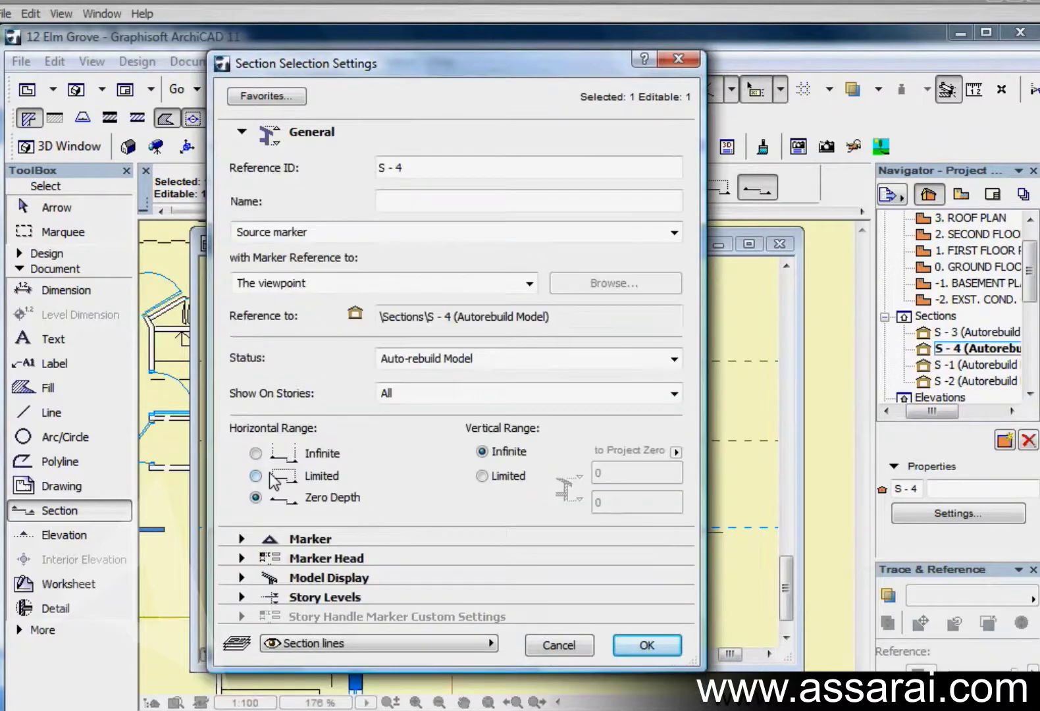
{"action": "left_click", "coordinate": [646, 645]}
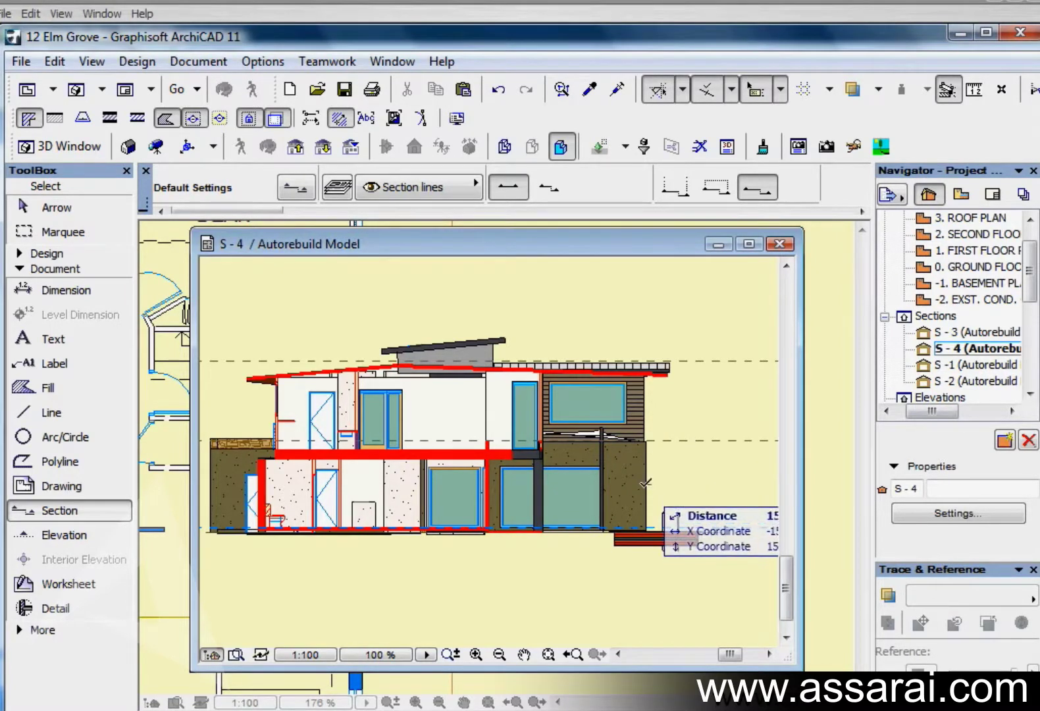
{"action": "middle_click_drag", "start_coordinate": [467, 456], "coordinate": [521, 453]}
{"action": "scroll", "coordinate": [626, 456], "scroll_direction": "down", "scroll_amount": 1}
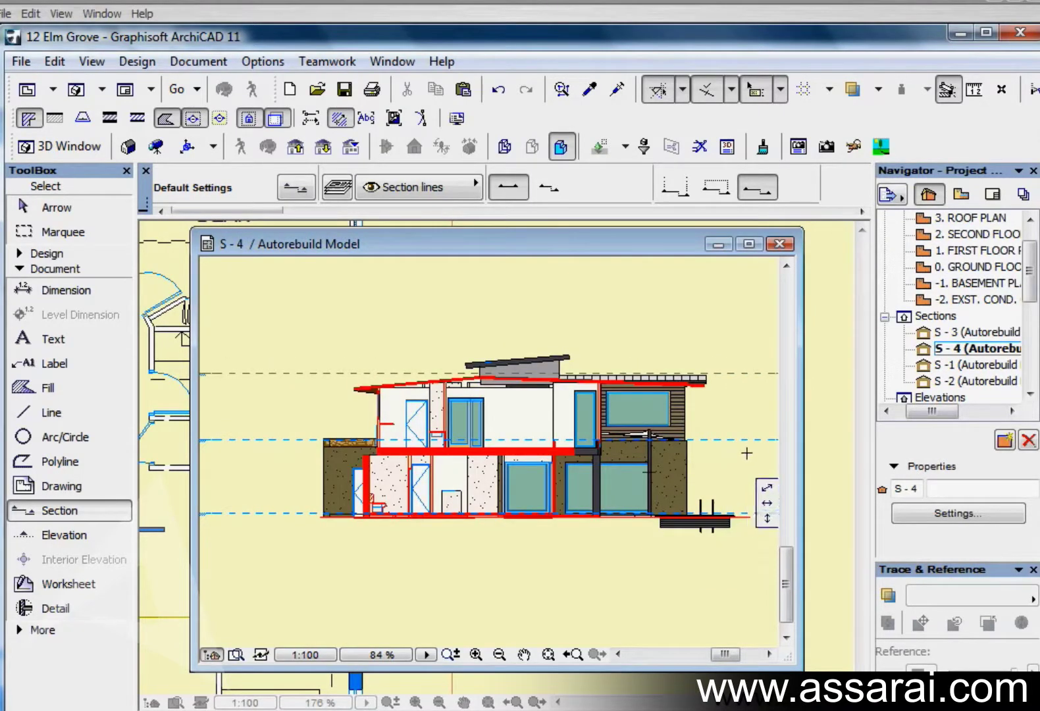
{"action": "left_click", "coordinate": [779, 245]}
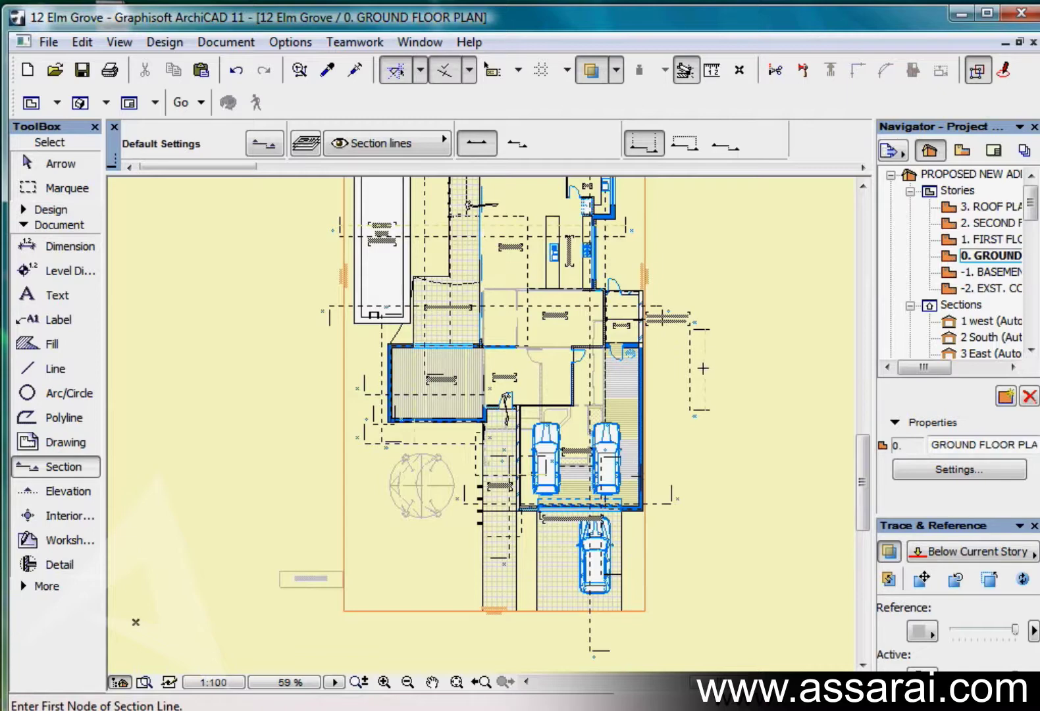
Step: Delete the short vertical limited section line outside the house beside the garage, and move the deletion dialog into full view
{"action": "right_click", "coordinate": [691, 372]}
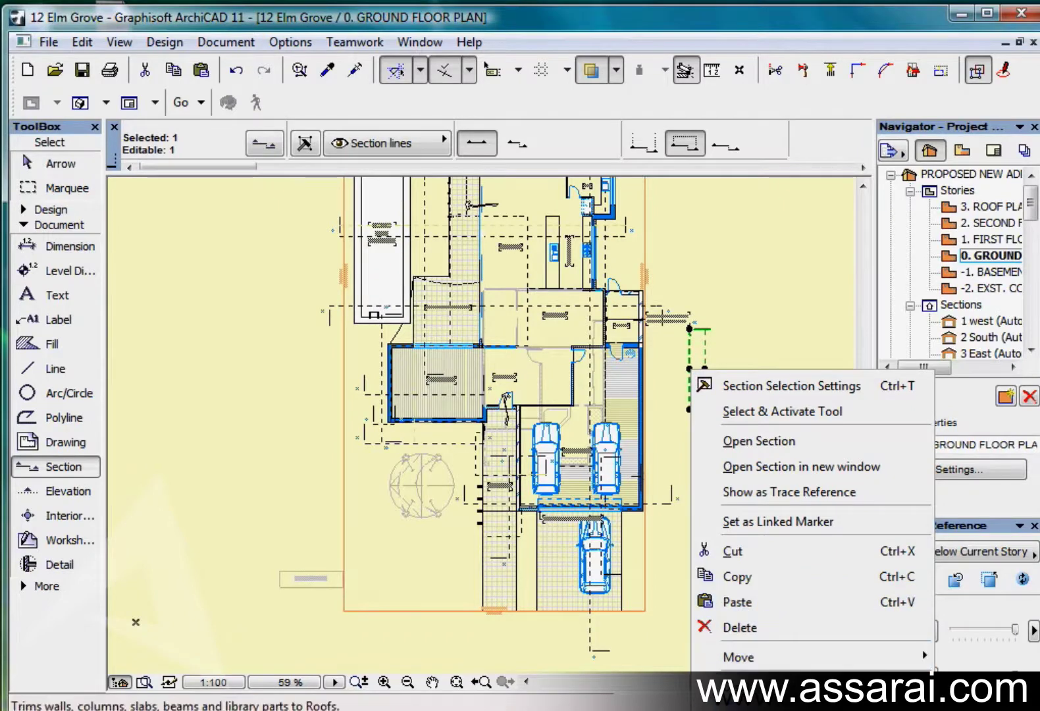
{"action": "left_click", "coordinate": [746, 629]}
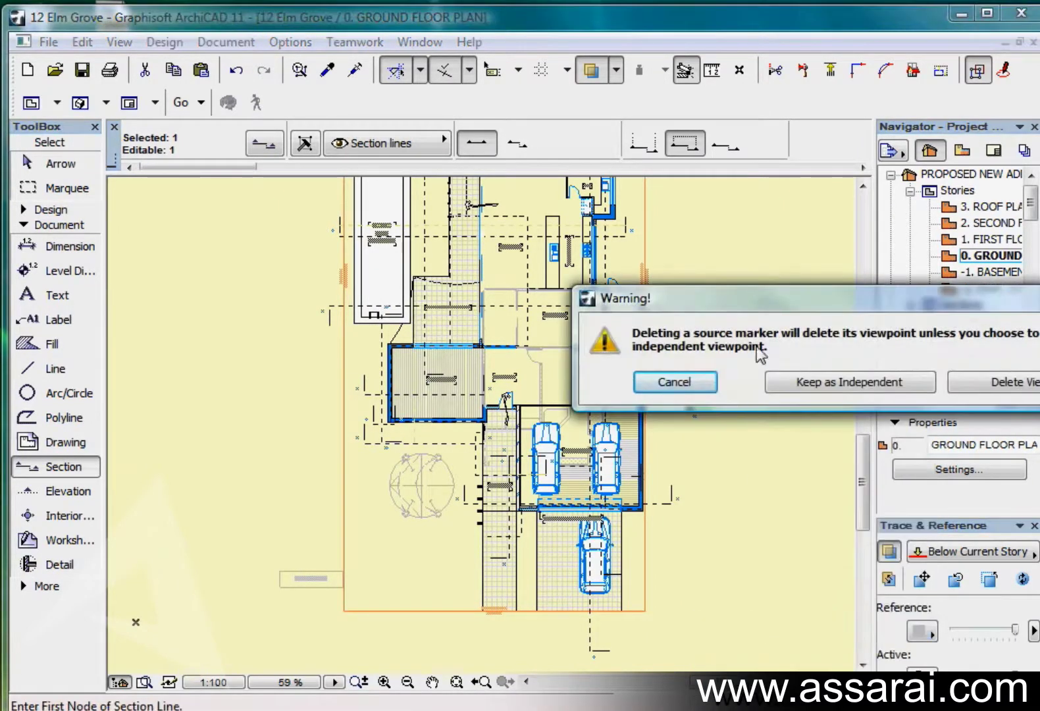
{"action": "left_click_drag", "start_coordinate": [775, 302], "coordinate": [424, 286]}
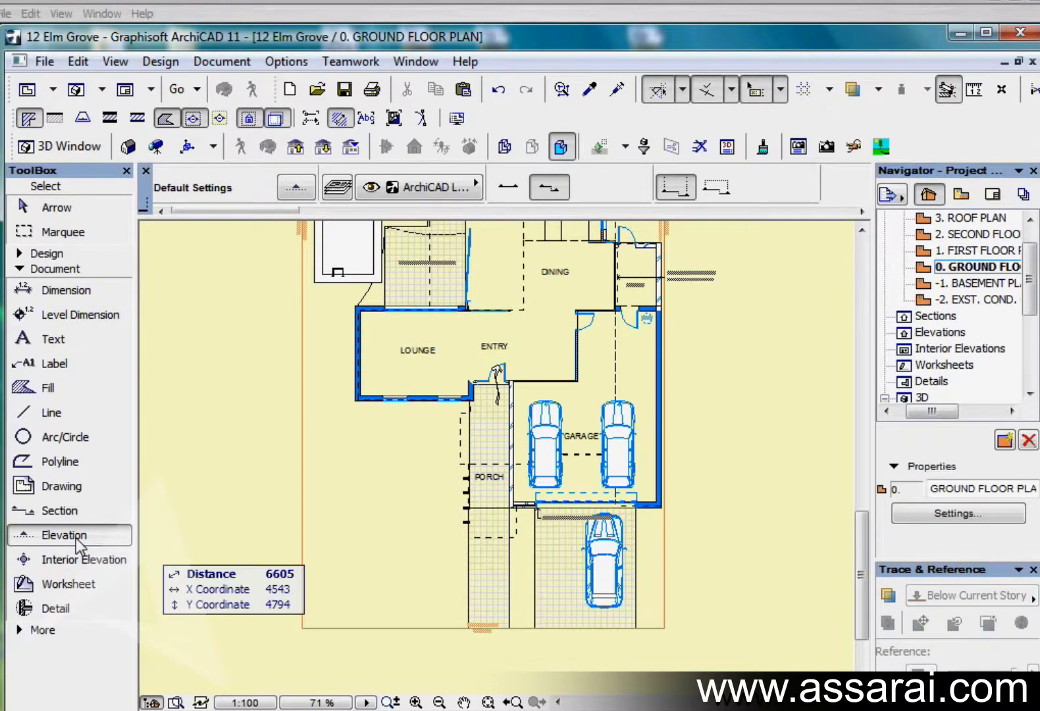
Step: Activate the Elevation tool, open its default settings, and reposition the dialog so that its options can be read
{"action": "left_click", "coordinate": [78, 535]}
{"action": "scroll", "coordinate": [585, 590], "scroll_direction": "down", "scroll_amount": 3}
{"action": "scroll", "coordinate": [584, 525], "scroll_direction": "up", "scroll_amount": 2}
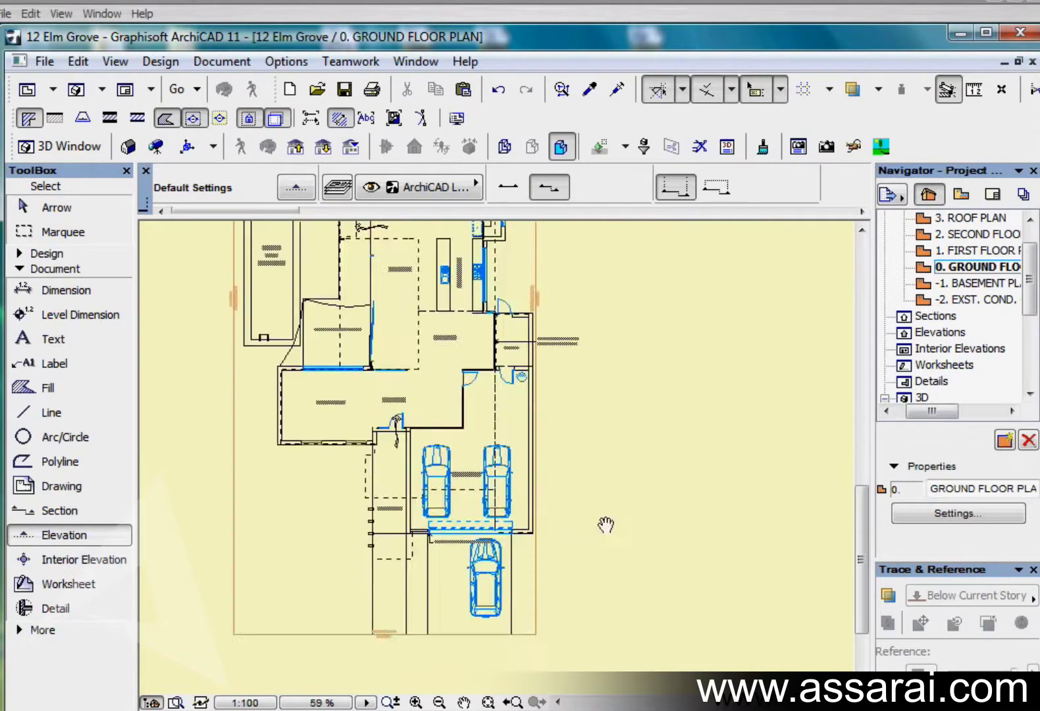
{"action": "middle_click_drag", "start_coordinate": [606, 524], "coordinate": [726, 490]}
{"action": "scroll", "coordinate": [685, 501], "scroll_direction": "up", "scroll_amount": 1}
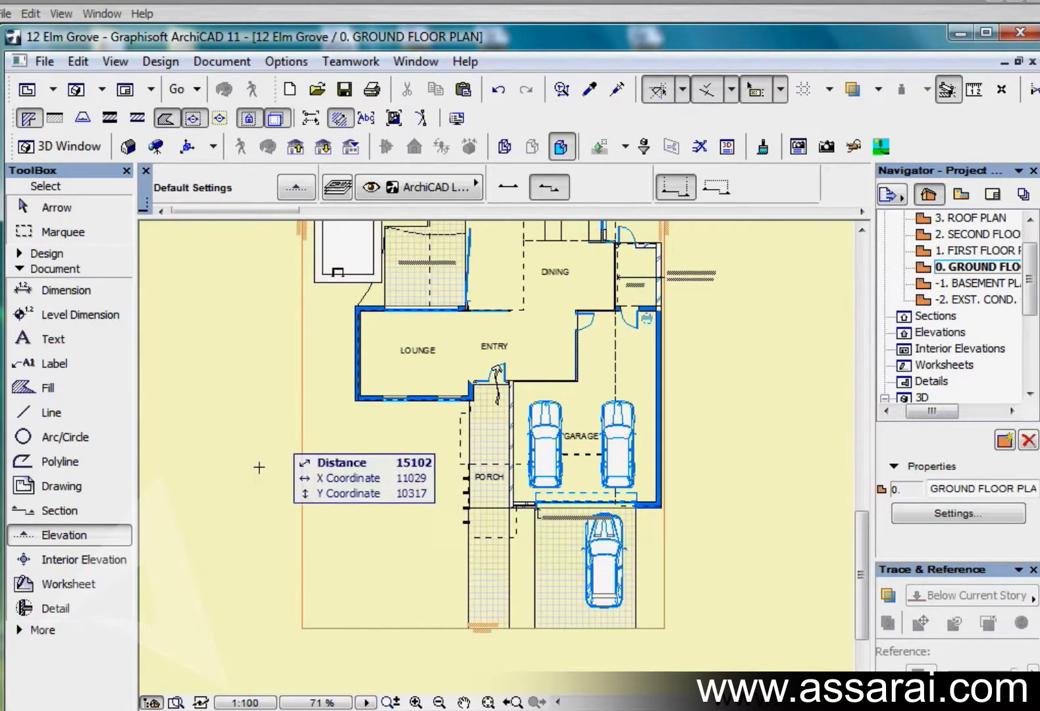
{"action": "double_click", "coordinate": [78, 536]}
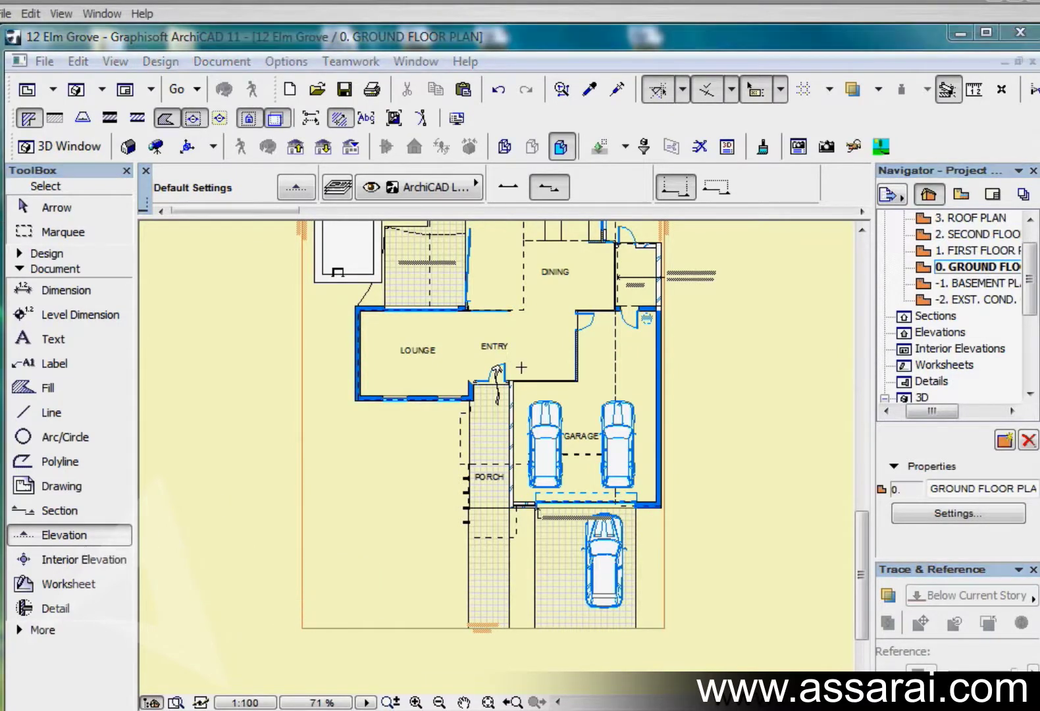
{"action": "left_click_drag", "start_coordinate": [725, 47], "coordinate": [462, 41]}
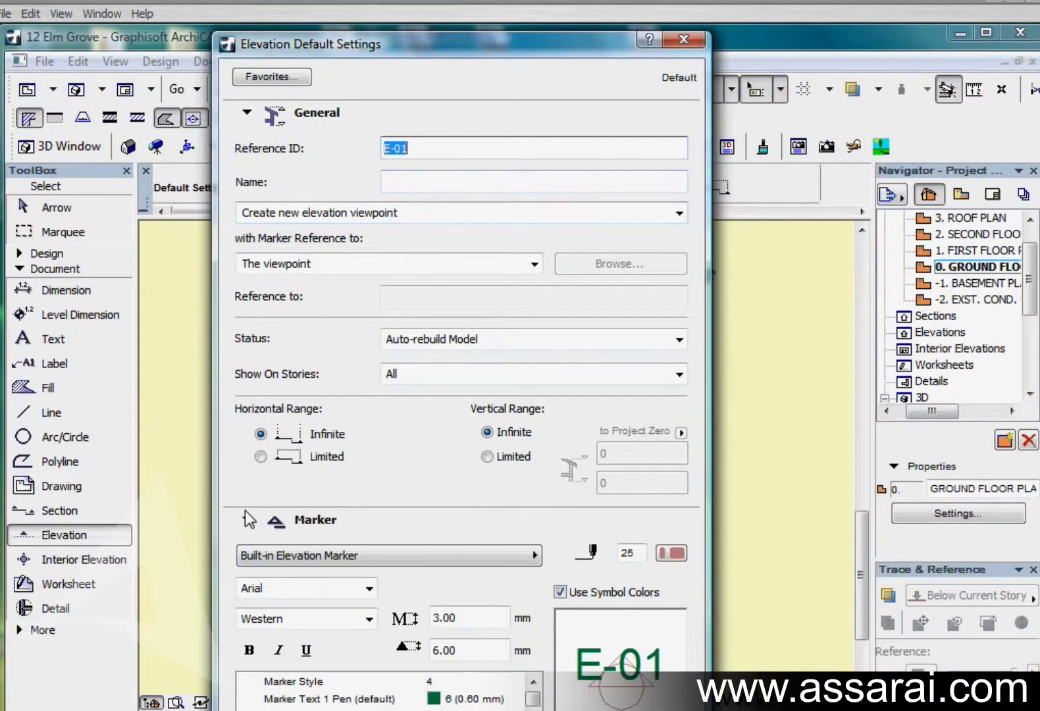
Step: Accept the elevation defaults and draw an 18000 mm elevation line along the front site boundary, looking towards the house
{"action": "left_click", "coordinate": [246, 517]}
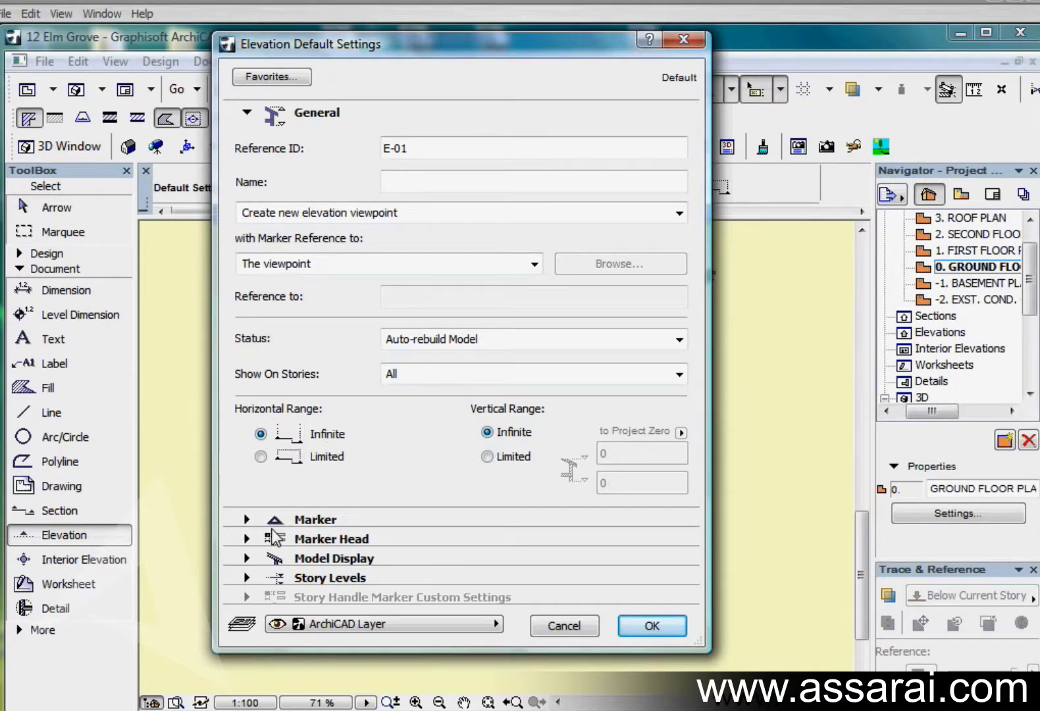
{"action": "left_click", "coordinate": [653, 627]}
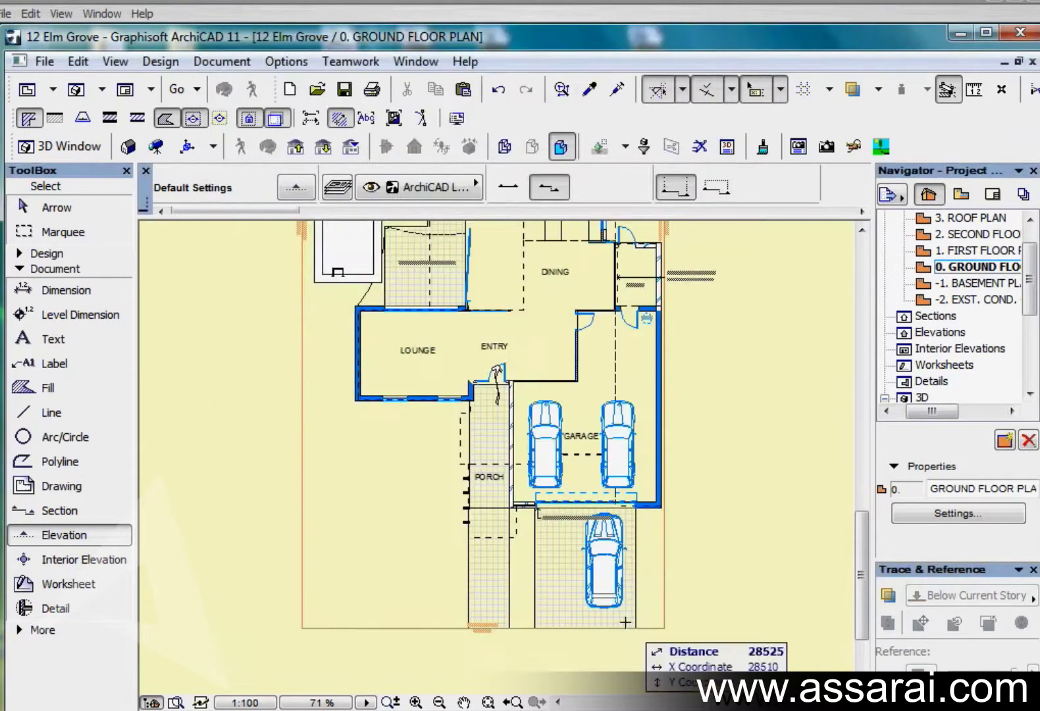
{"action": "left_click", "coordinate": [304, 627]}
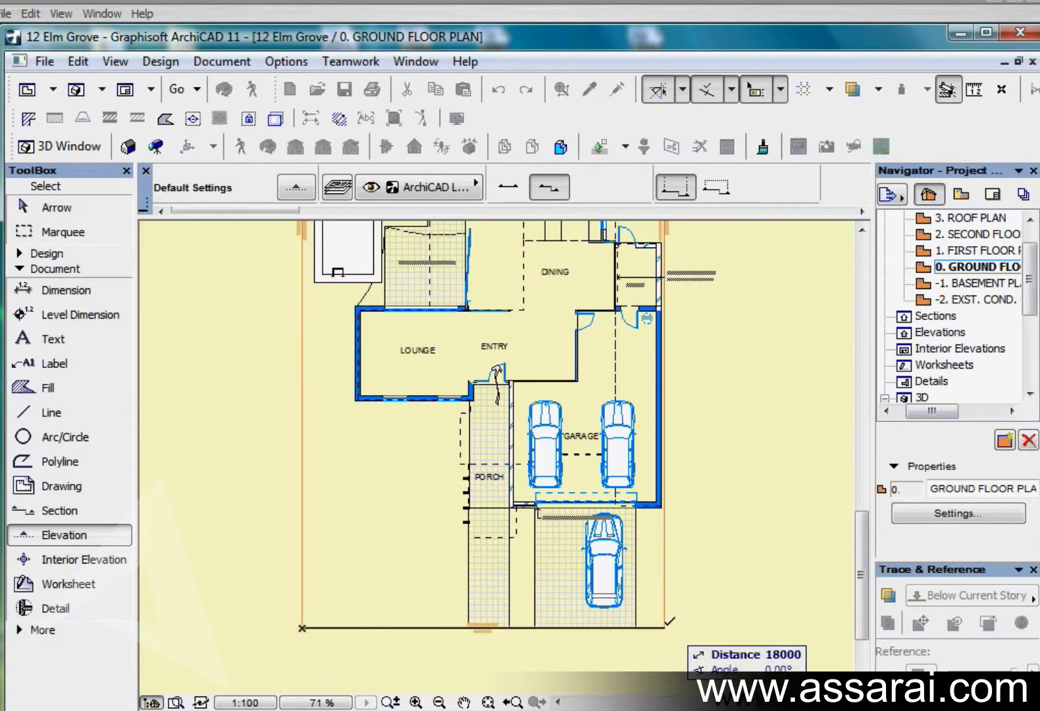
{"action": "left_click", "coordinate": [666, 626]}
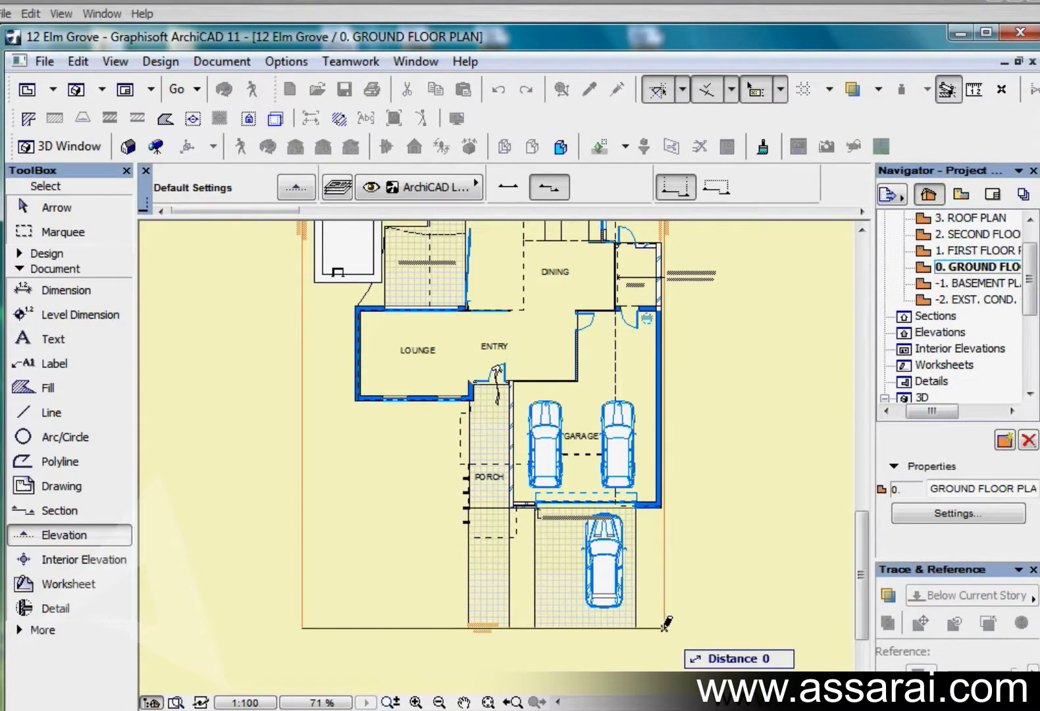
{"action": "left_click", "coordinate": [666, 624]}
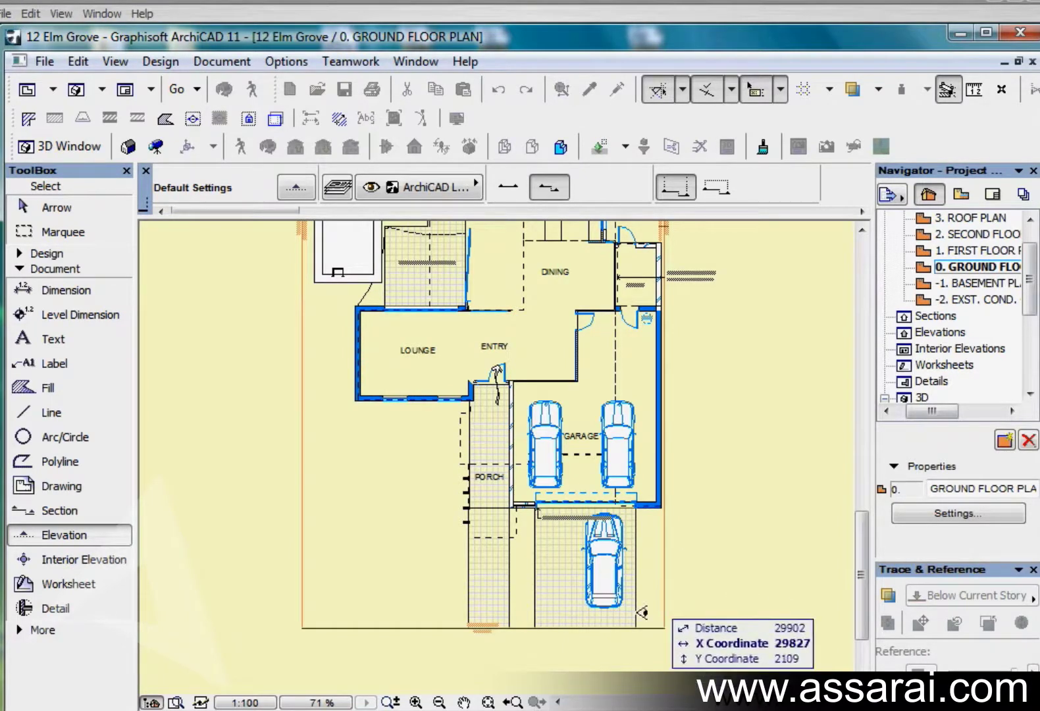
{"action": "left_click", "coordinate": [388, 631]}
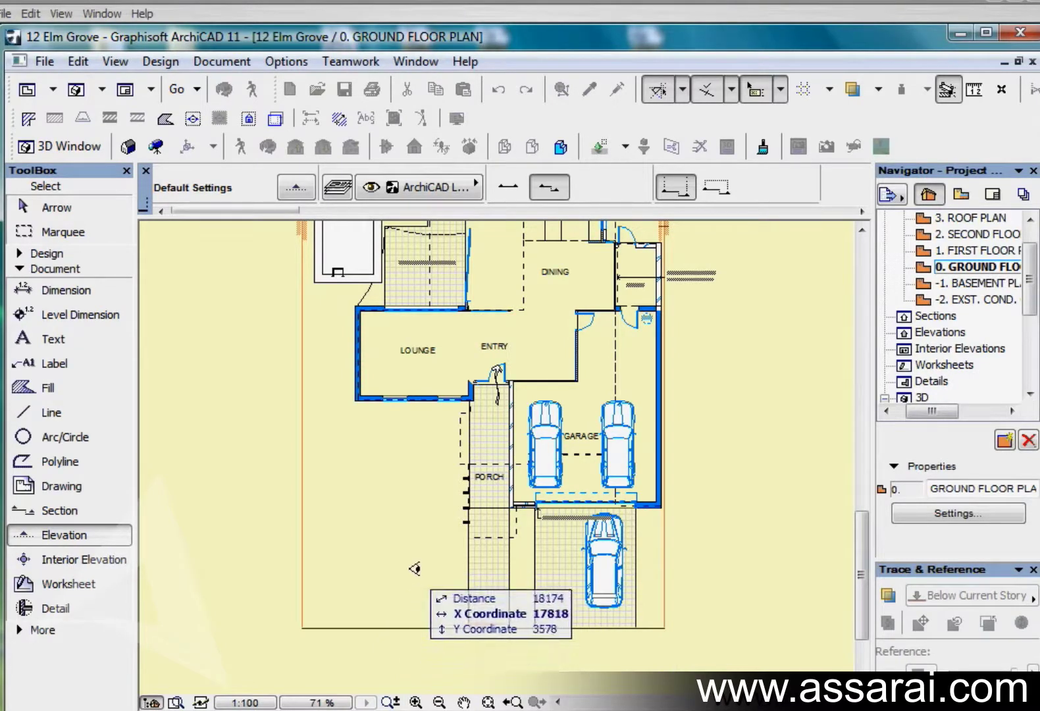
{"action": "left_click", "coordinate": [418, 519]}
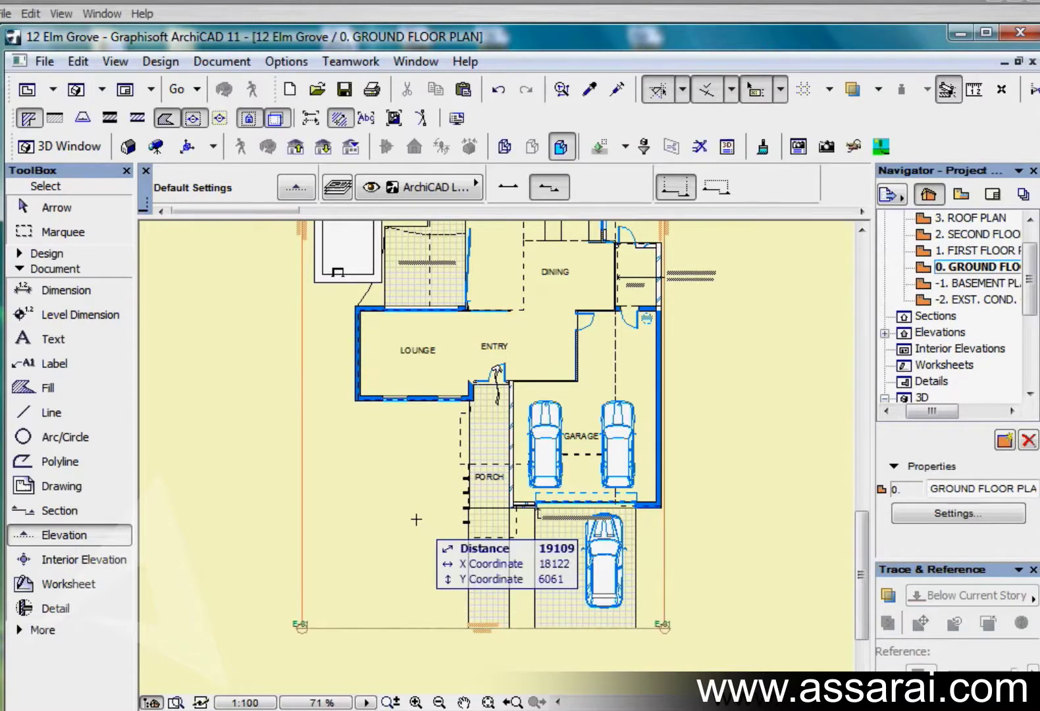
Step: Open the elevation viewpoint E-01, examine the front view of the house, and close its window
{"action": "left_click", "coordinate": [885, 333]}
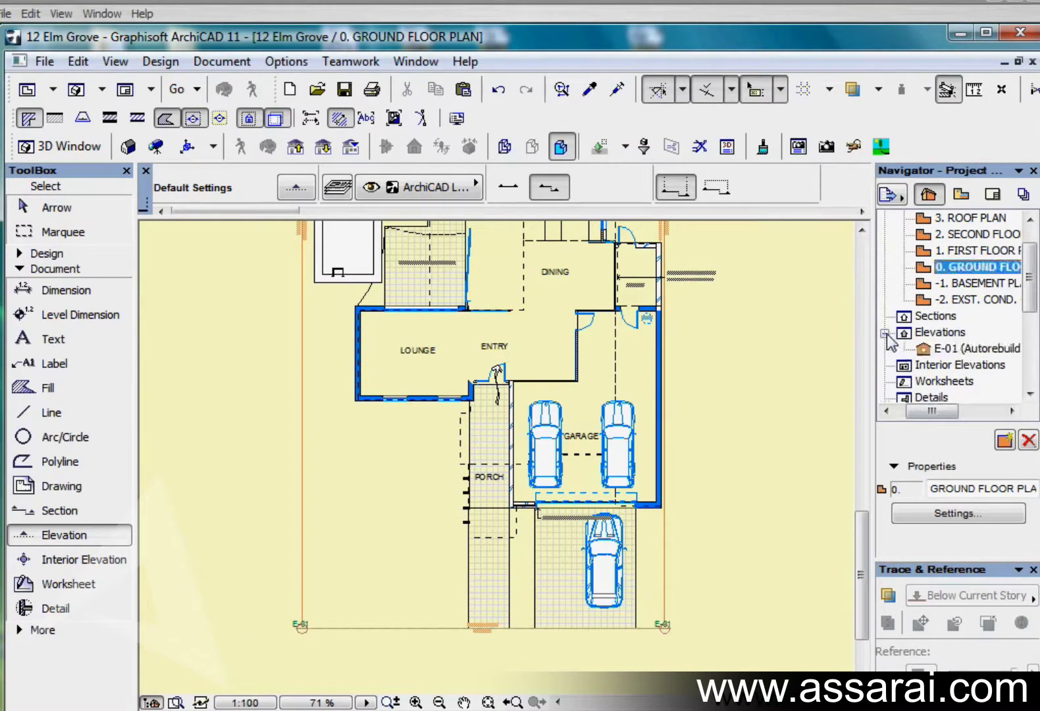
{"action": "left_click", "coordinate": [925, 349]}
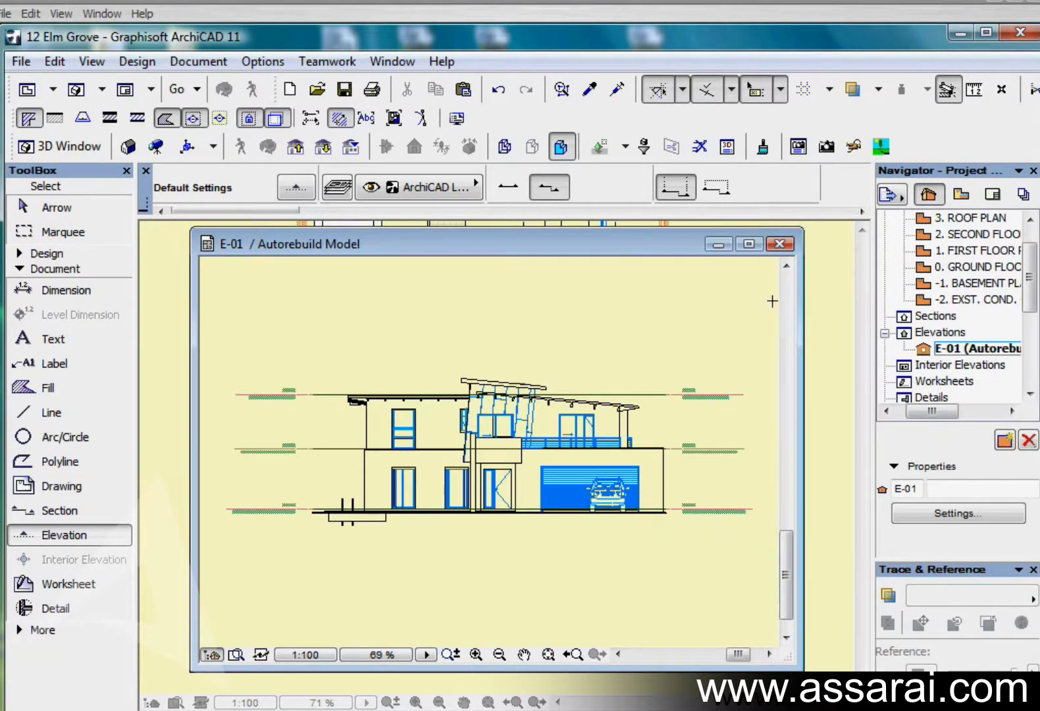
{"action": "left_click", "coordinate": [779, 244]}
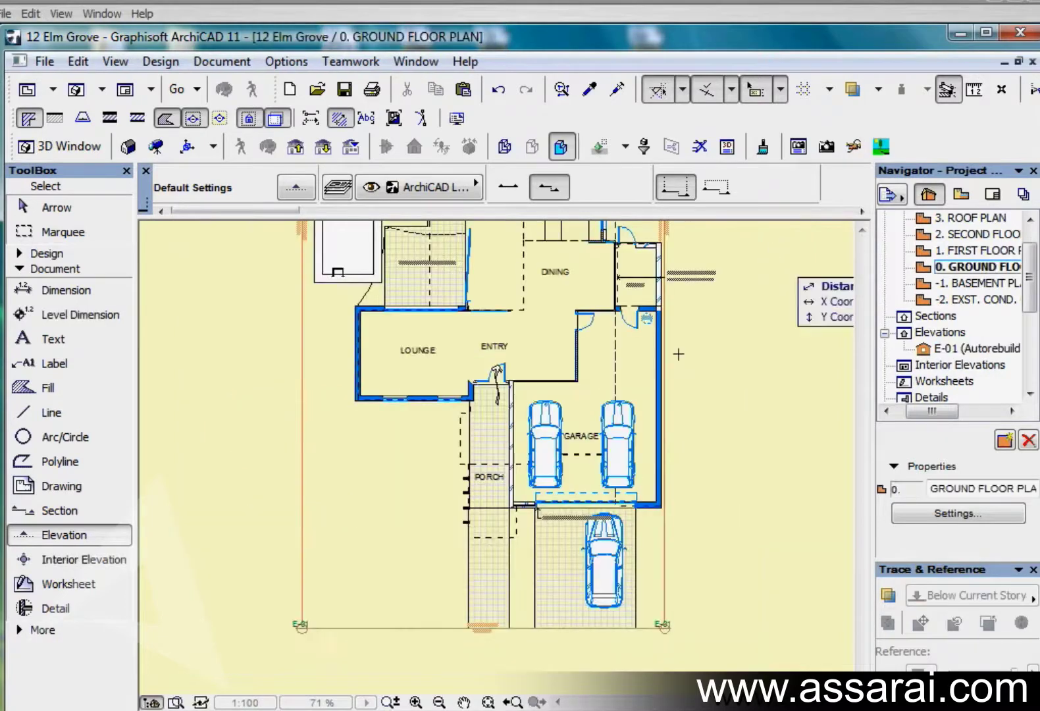
Step: Select the elevation line on the front boundary and set its horizontal range to Limited
{"action": "left_click", "coordinate": [308, 627]}
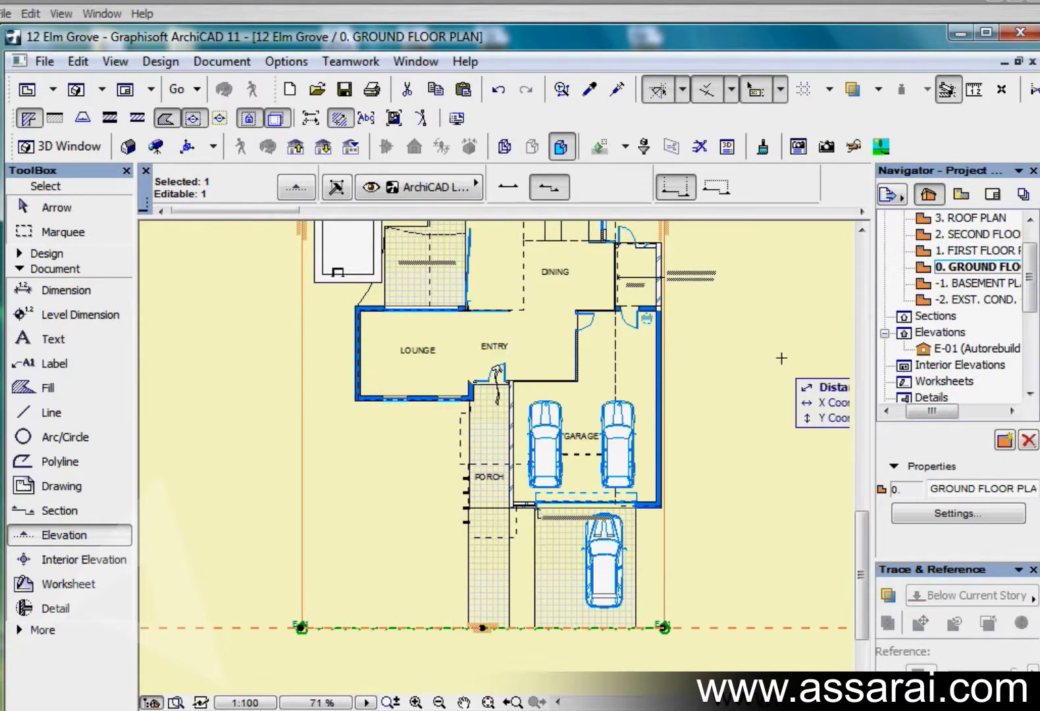
{"action": "left_click", "coordinate": [295, 190]}
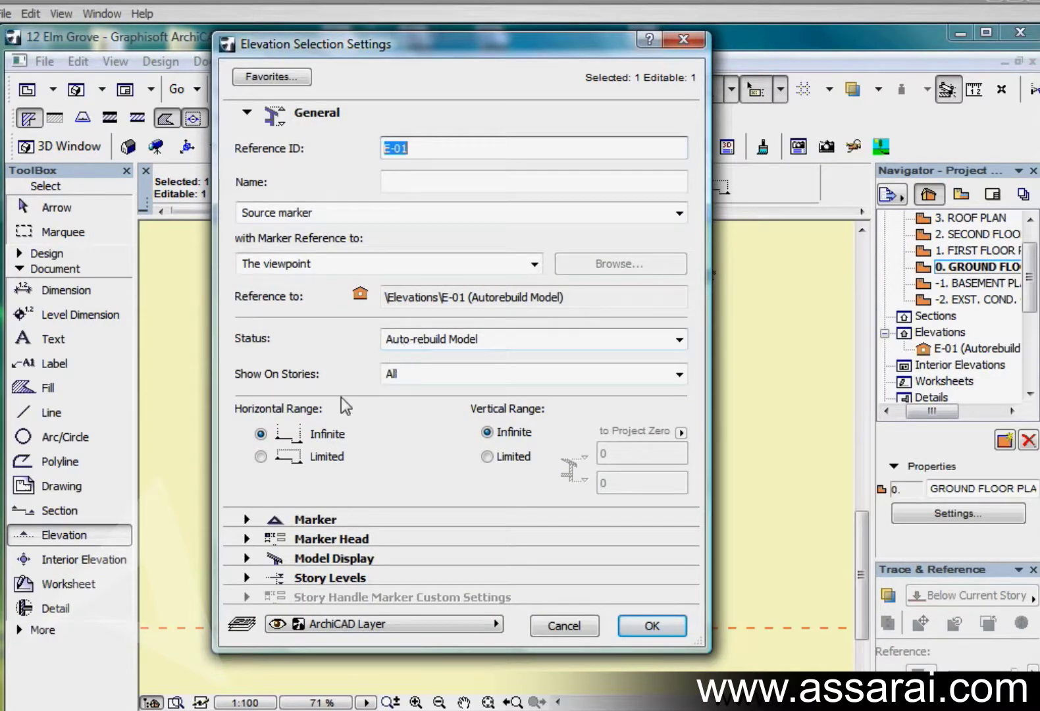
{"action": "left_click", "coordinate": [261, 456]}
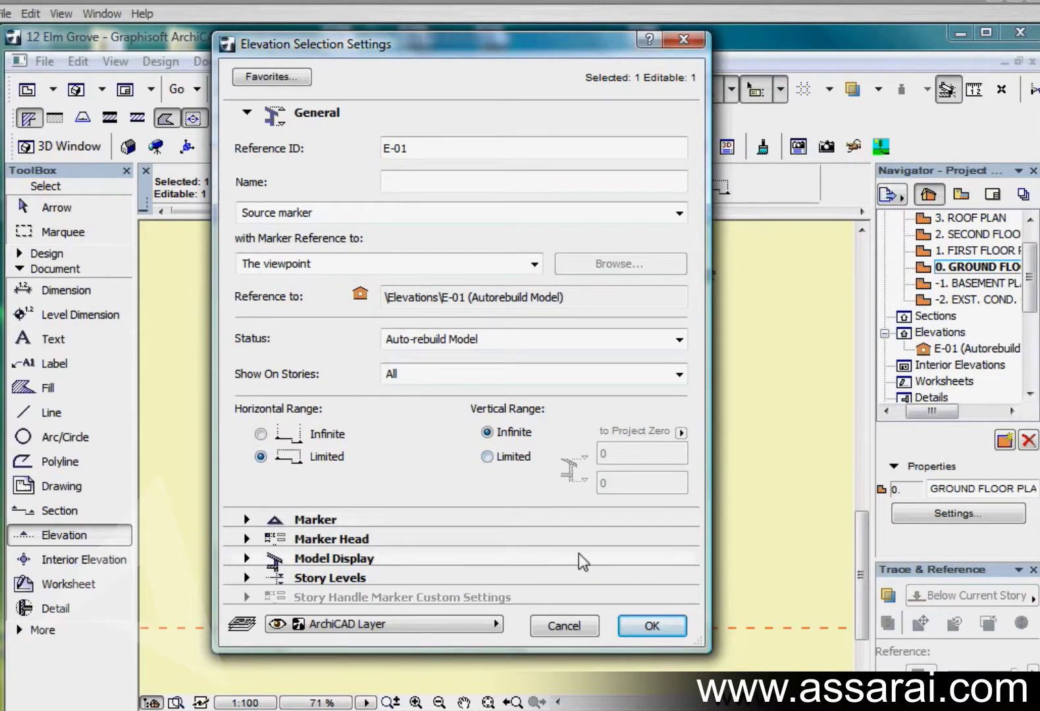
{"action": "left_click", "coordinate": [648, 626]}
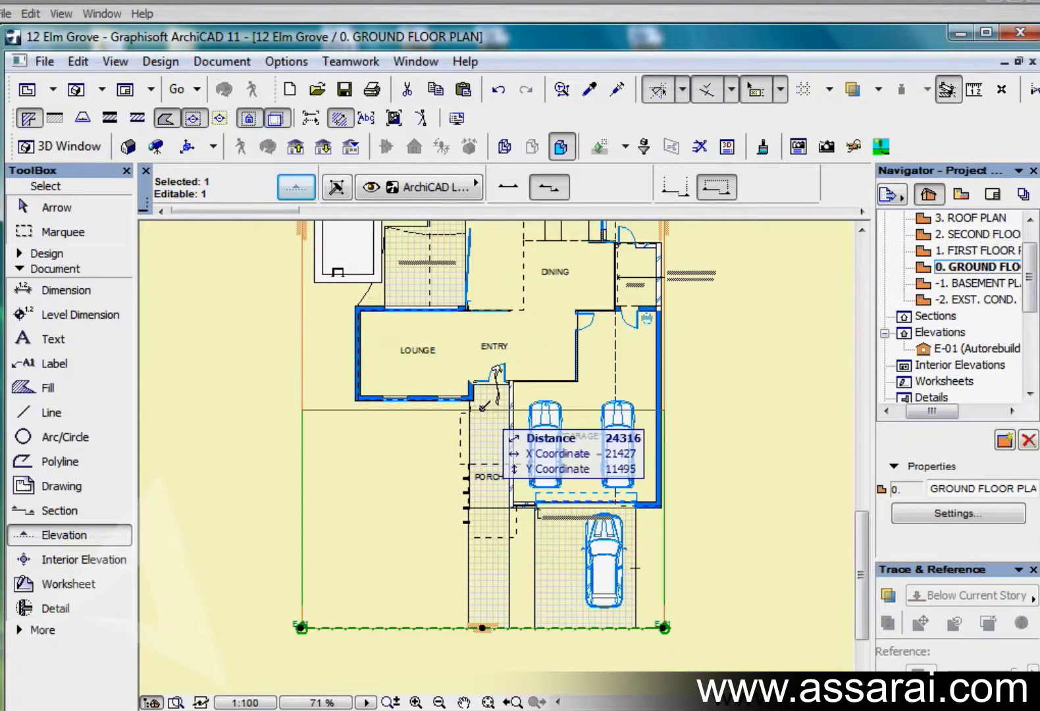
Step: Move the elevation's range limit line about 5.7 m deeper into the plan, just behind the lounge's rear wall
{"action": "left_click", "coordinate": [484, 405]}
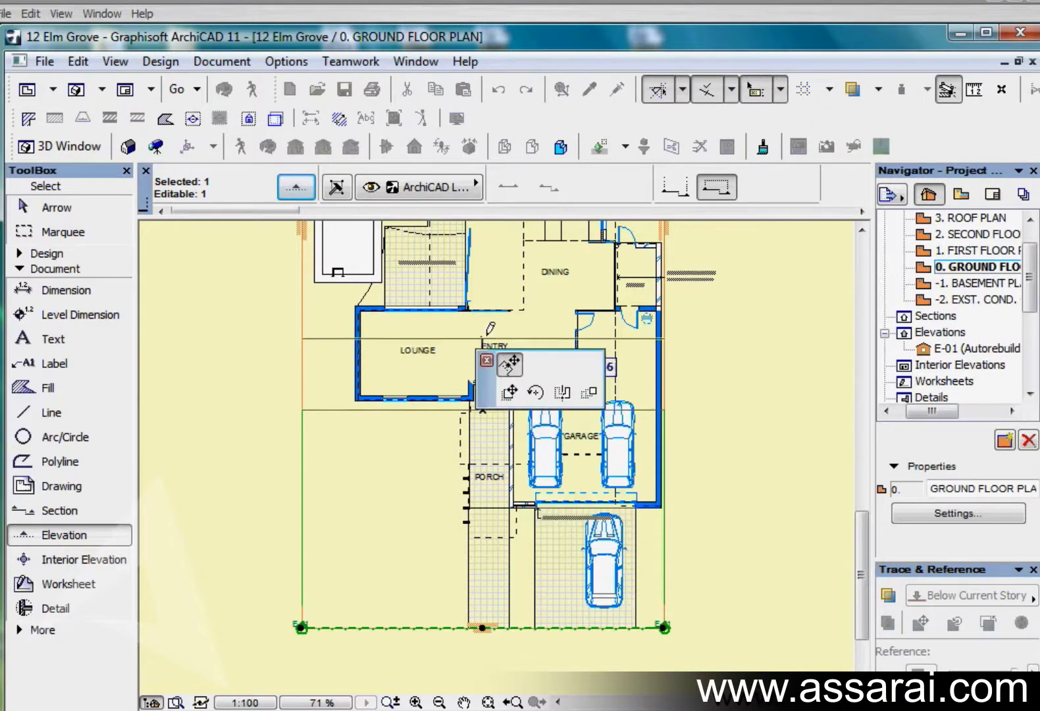
{"action": "middle_click_drag", "start_coordinate": [489, 299], "coordinate": [452, 394]}
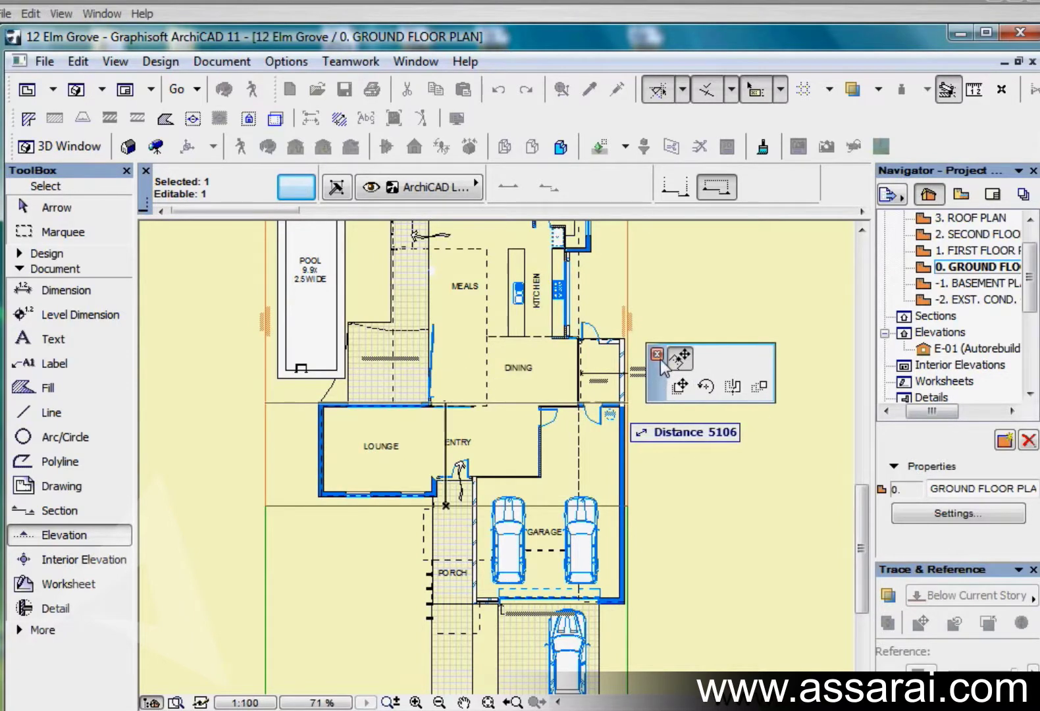
{"action": "left_click", "coordinate": [655, 354]}
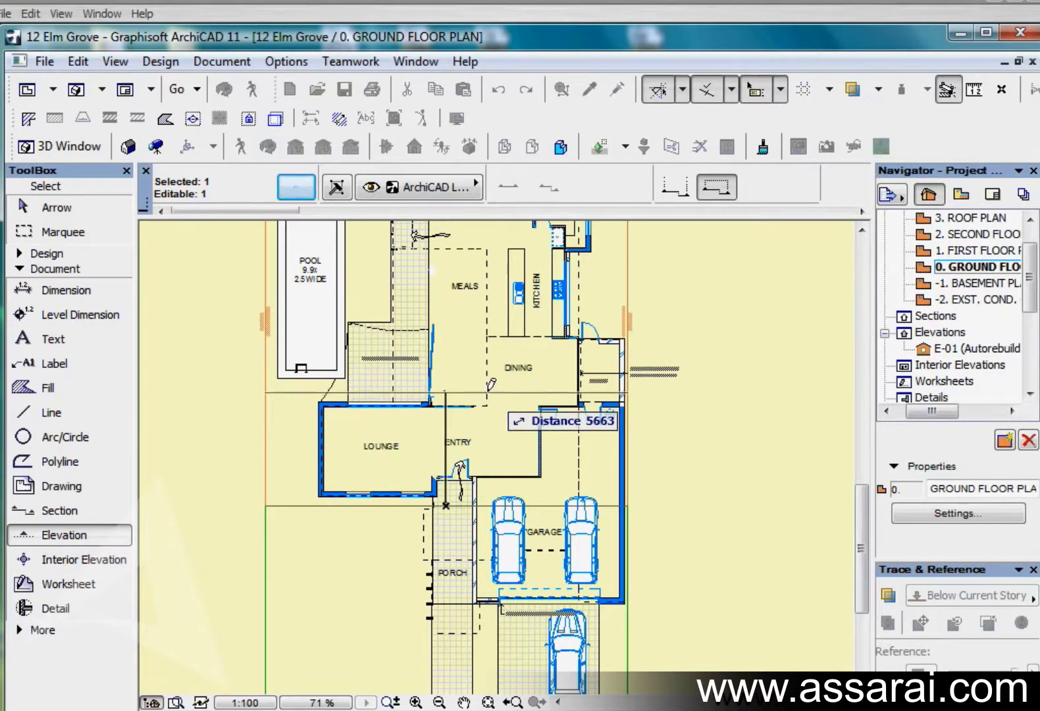
{"action": "left_click", "coordinate": [445, 506]}
{"action": "middle_click_drag", "start_coordinate": [645, 541], "coordinate": [727, 420]}
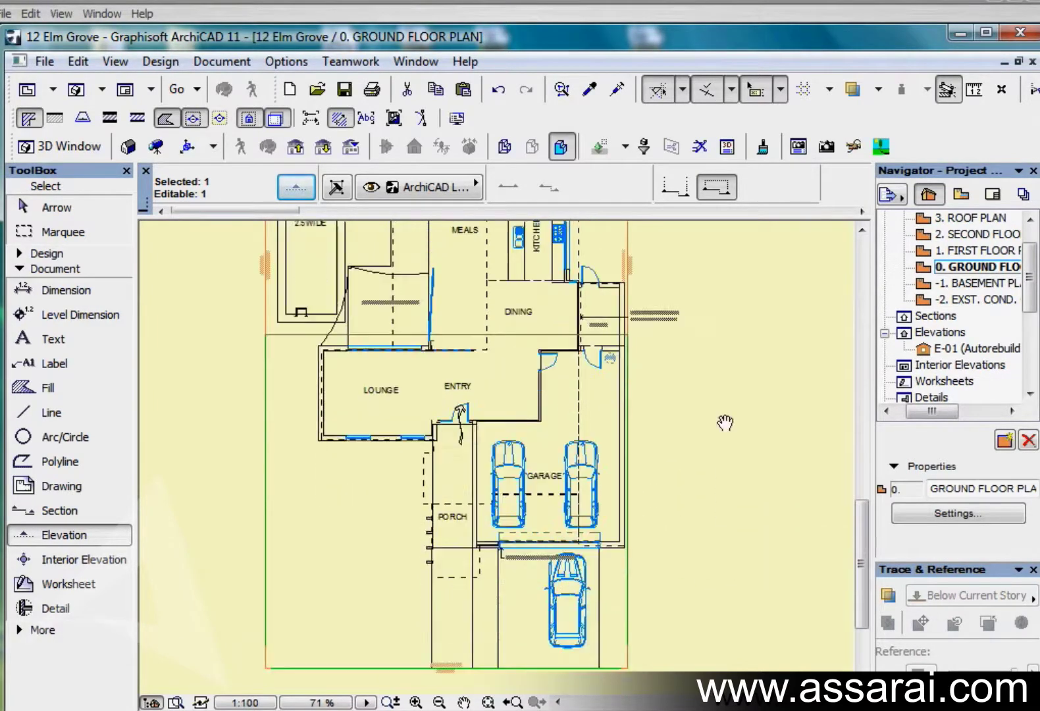
{"action": "middle_click_drag", "start_coordinate": [695, 376], "coordinate": [717, 416]}
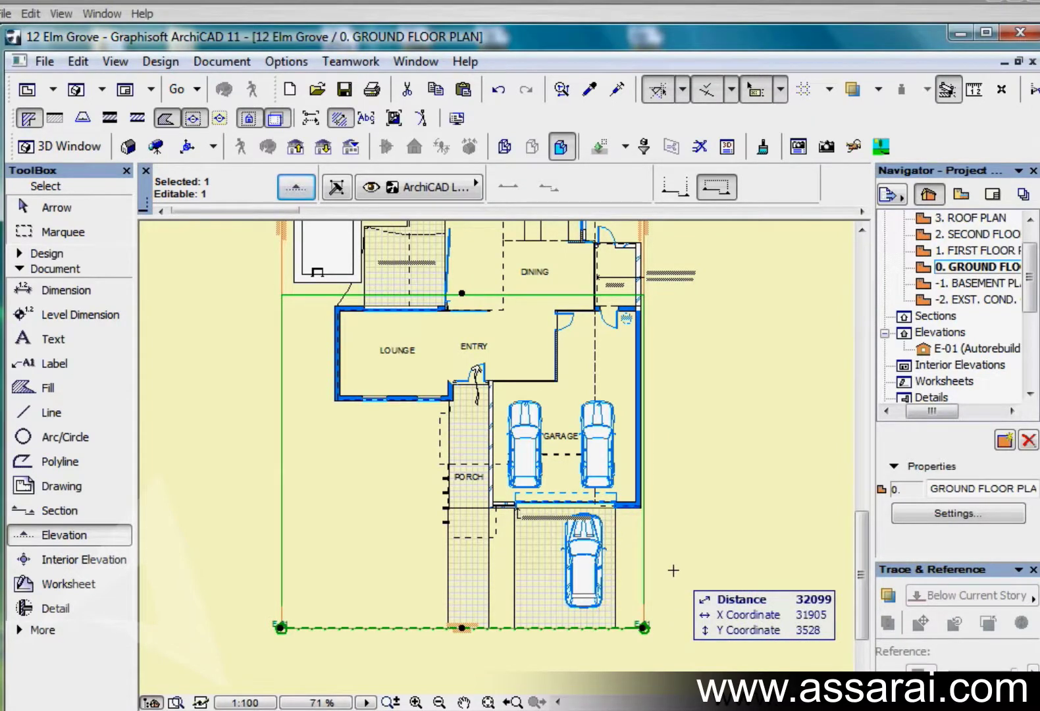
Step: Open elevation E-01, examine the limited view and both ends of its ground line and story levels, and close the window
{"action": "scroll", "coordinate": [474, 539], "scroll_direction": "down", "scroll_amount": 5}
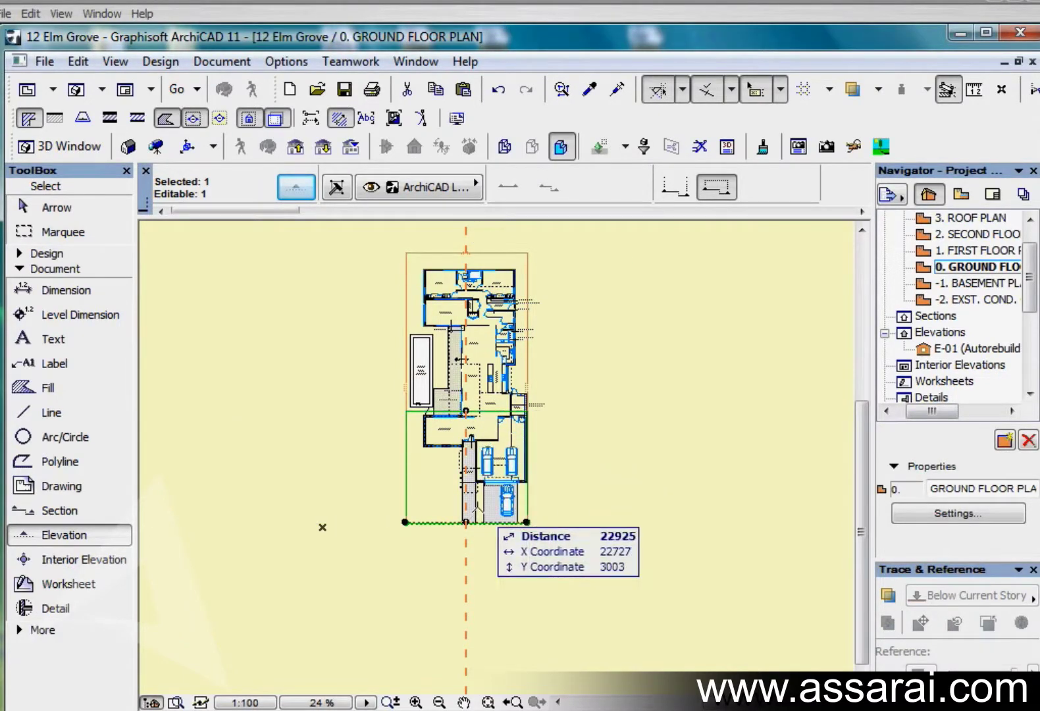
{"action": "scroll", "coordinate": [489, 454], "scroll_direction": "up", "scroll_amount": 2}
{"action": "scroll", "coordinate": [464, 376], "scroll_direction": "up", "scroll_amount": 1}
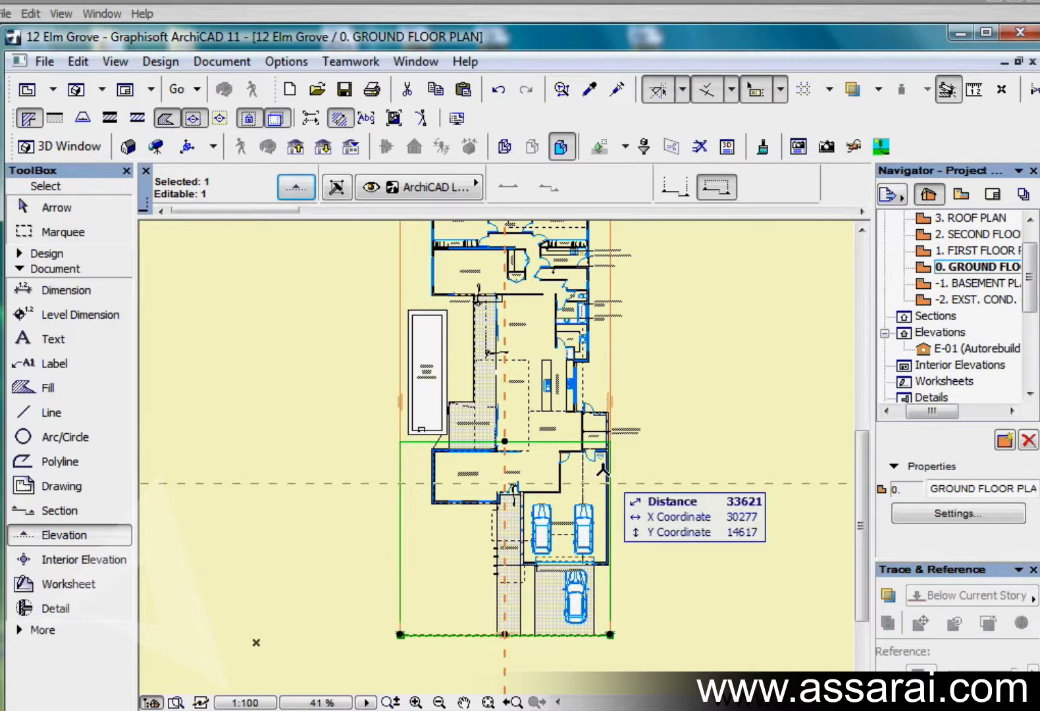
{"action": "left_click", "coordinate": [924, 353]}
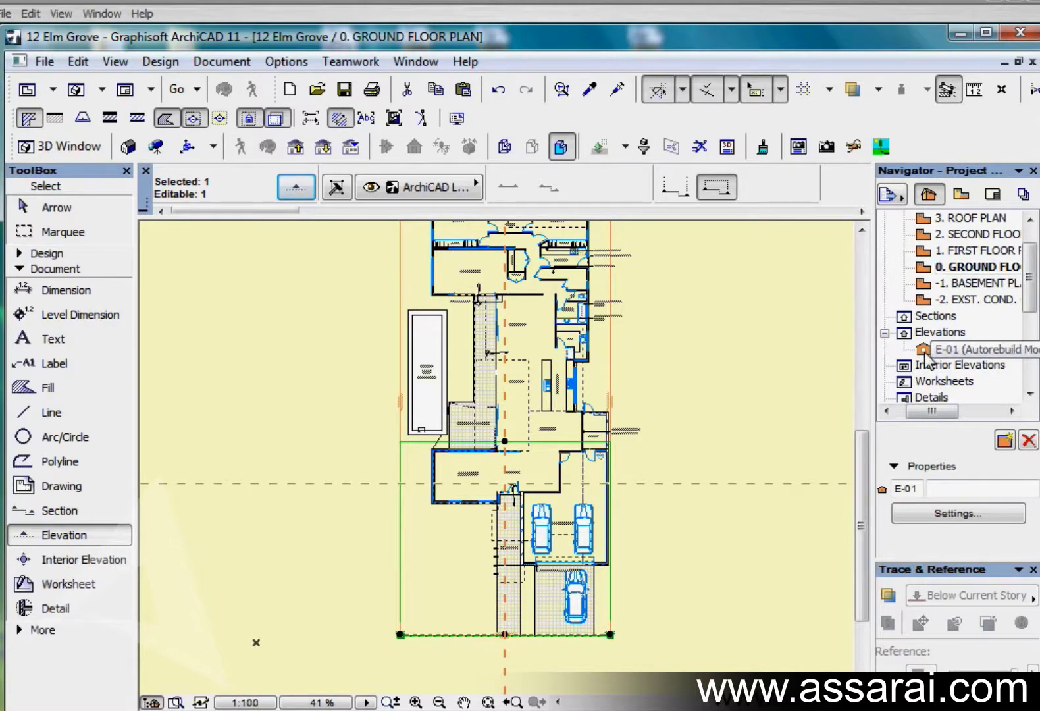
{"action": "double_click", "coordinate": [924, 352]}
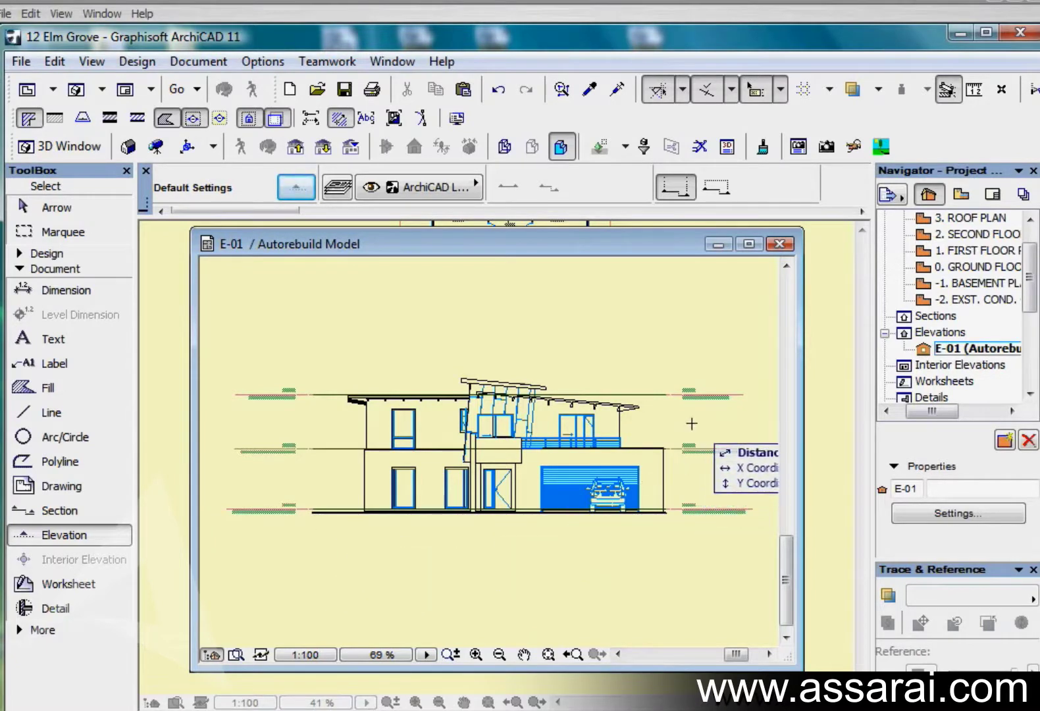
{"action": "scroll", "coordinate": [322, 524], "scroll_direction": "up", "scroll_amount": 3}
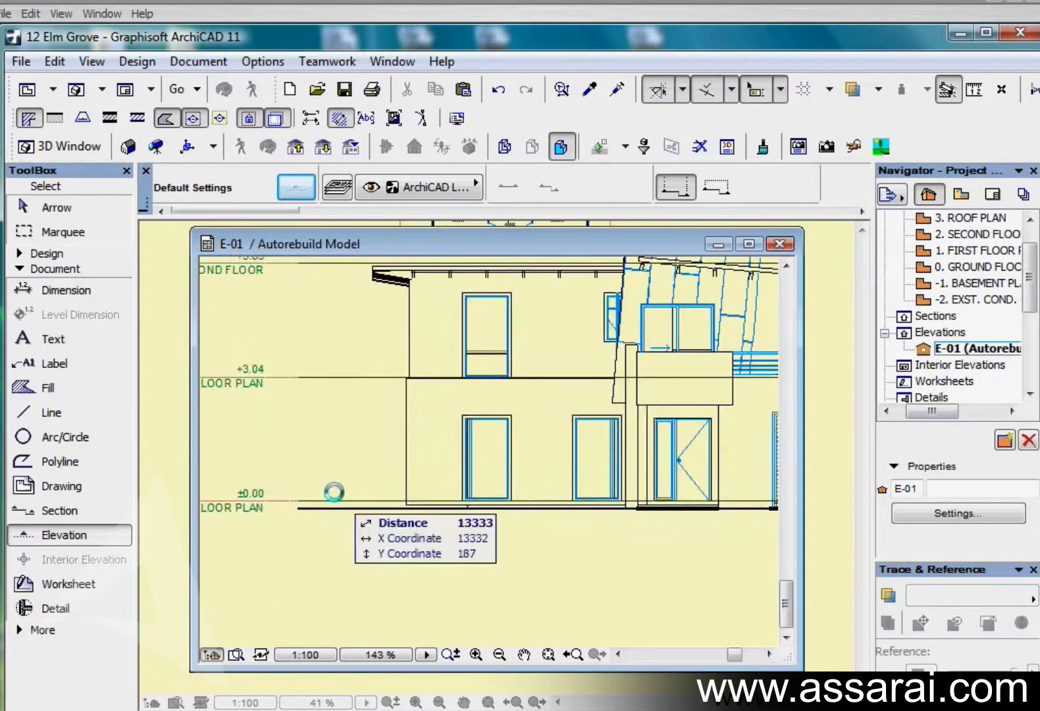
{"action": "middle_click_drag", "start_coordinate": [332, 490], "coordinate": [444, 494]}
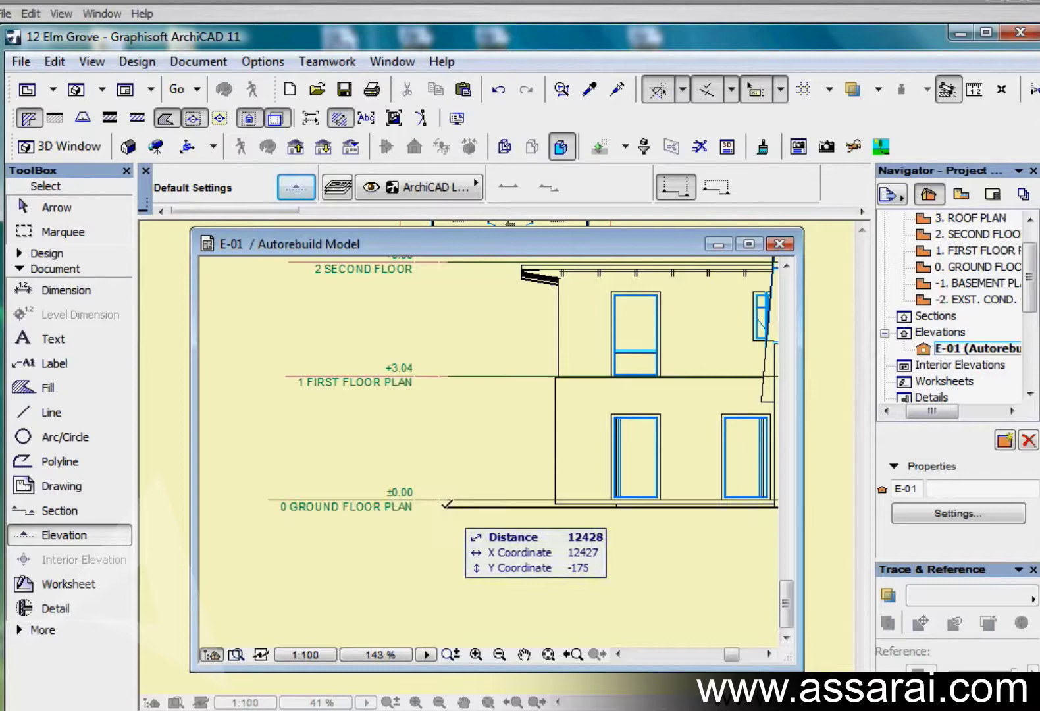
{"action": "middle_click_drag", "start_coordinate": [568, 486], "coordinate": [394, 508]}
{"action": "scroll", "coordinate": [394, 508], "scroll_direction": "down", "scroll_amount": 3}
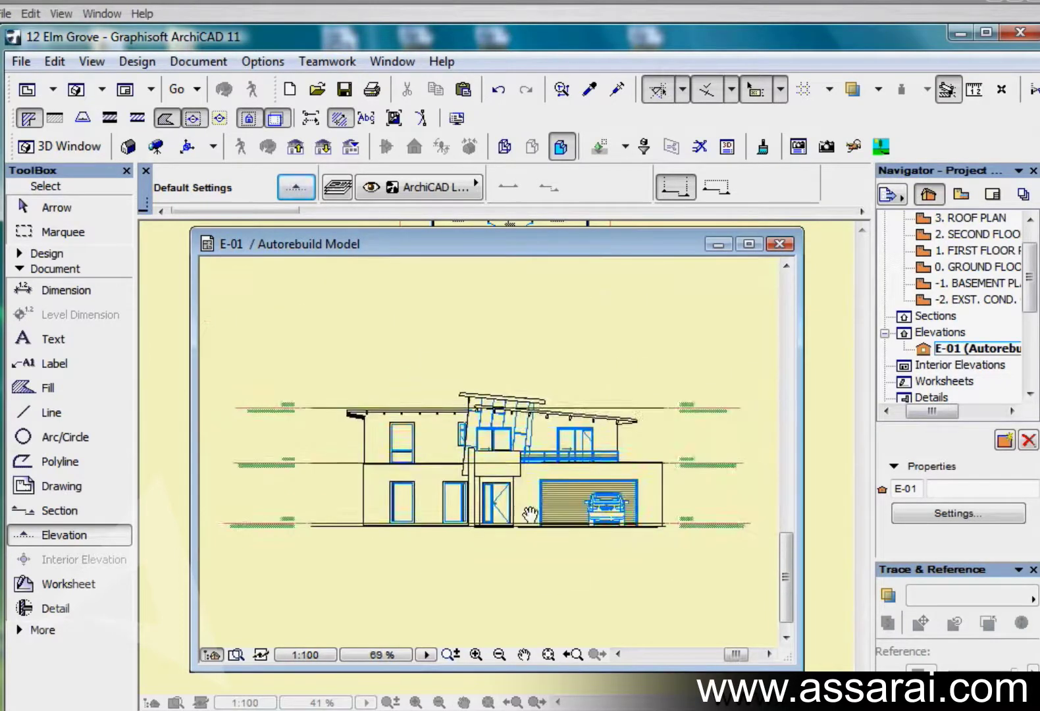
{"action": "middle_click_drag", "start_coordinate": [713, 525], "coordinate": [622, 520]}
{"action": "scroll", "coordinate": [622, 519], "scroll_direction": "up", "scroll_amount": 3}
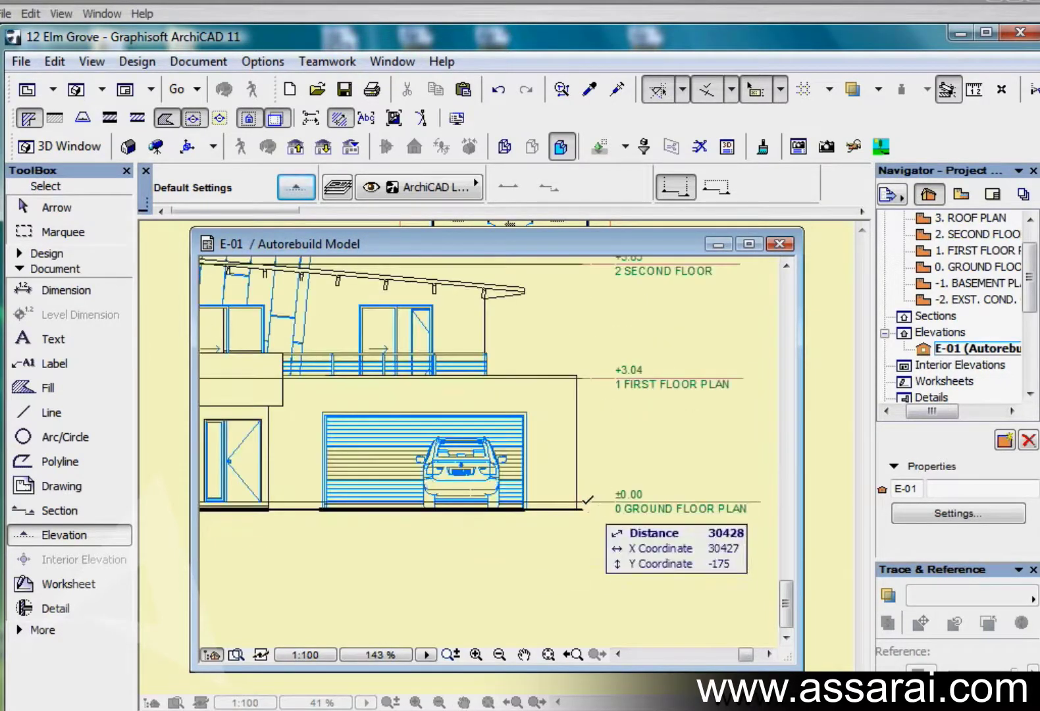
{"action": "left_click", "coordinate": [778, 245]}
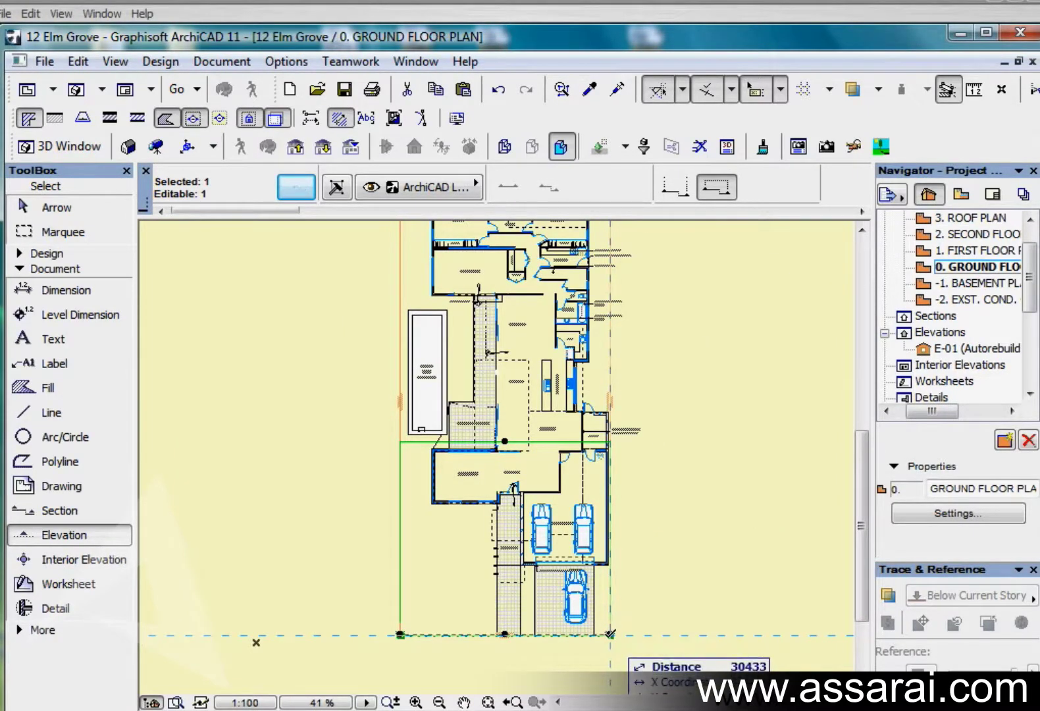
Step: Stretch the garage-side end of the elevation line outward beyond the site boundary
{"action": "left_click", "coordinate": [610, 635]}
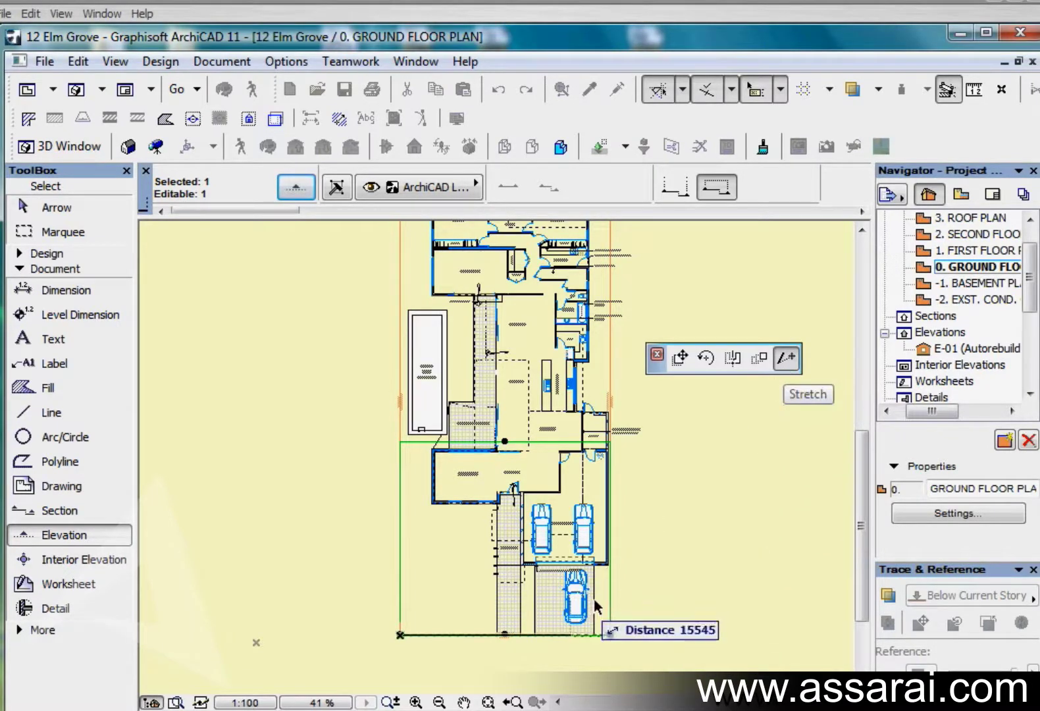
{"action": "left_click", "coordinate": [687, 634]}
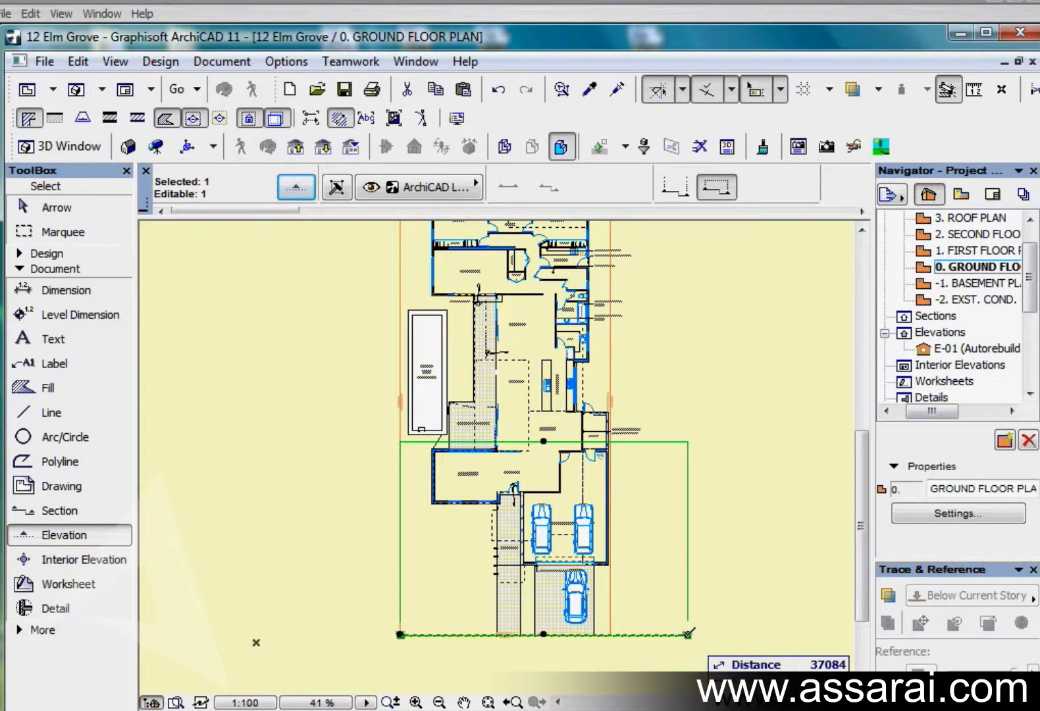
Step: Open elevation E-01, check how far the story level lines extend past the garage, and close the window
{"action": "double_click", "coordinate": [927, 347]}
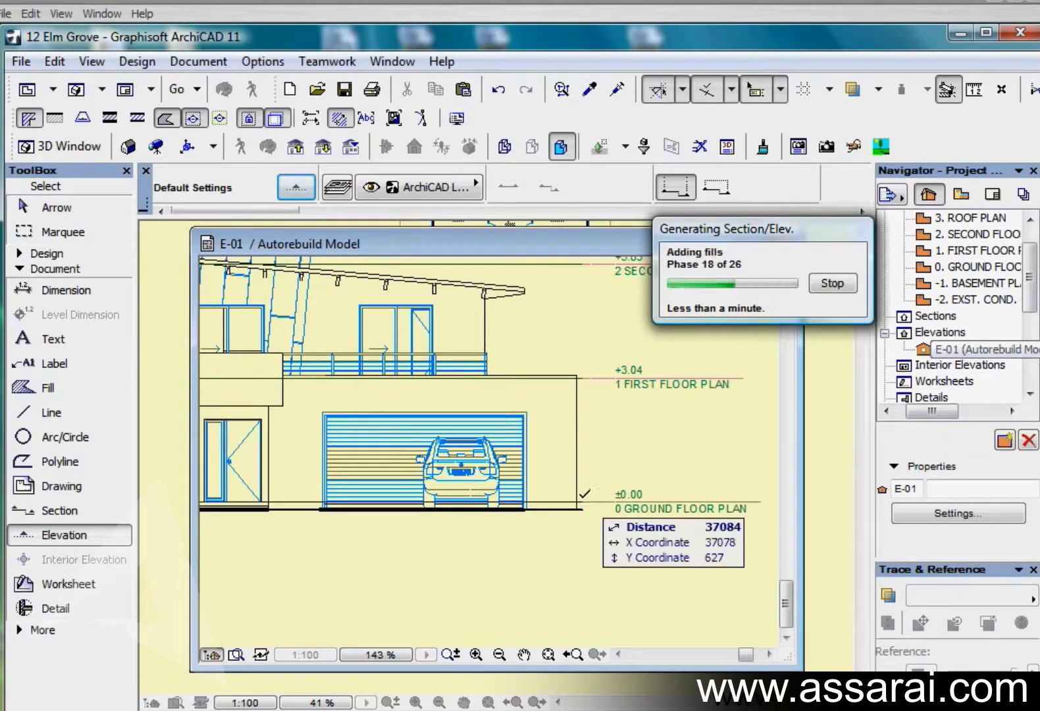
{"action": "scroll", "coordinate": [585, 494], "scroll_direction": "down", "scroll_amount": 5}
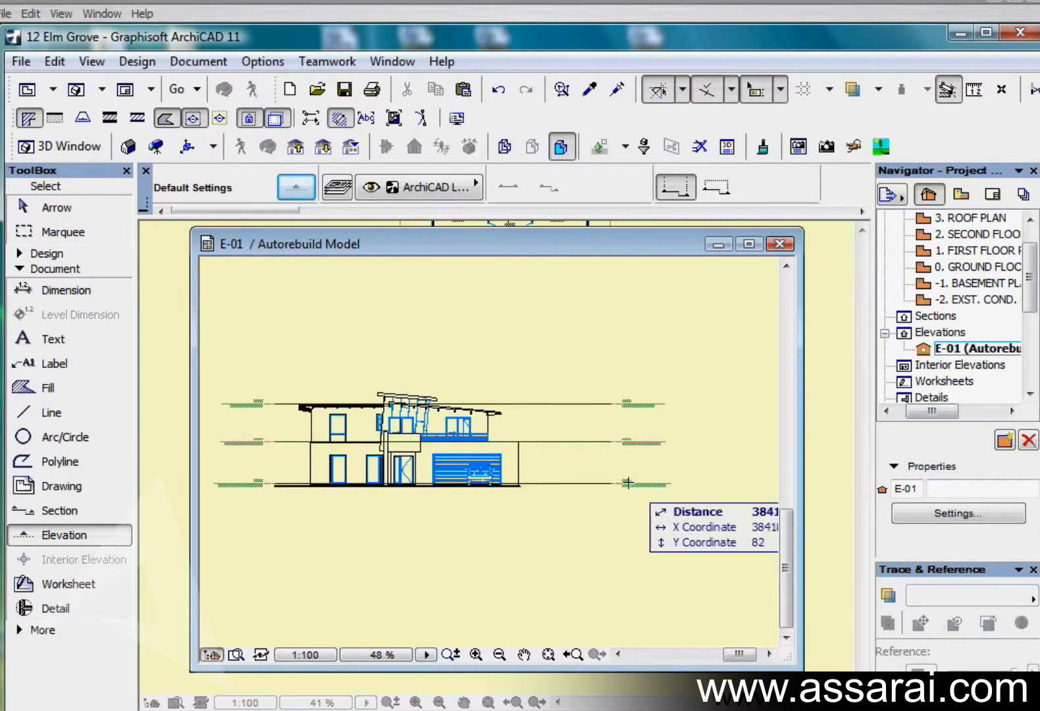
{"action": "scroll", "coordinate": [633, 487], "scroll_direction": "up", "scroll_amount": 5}
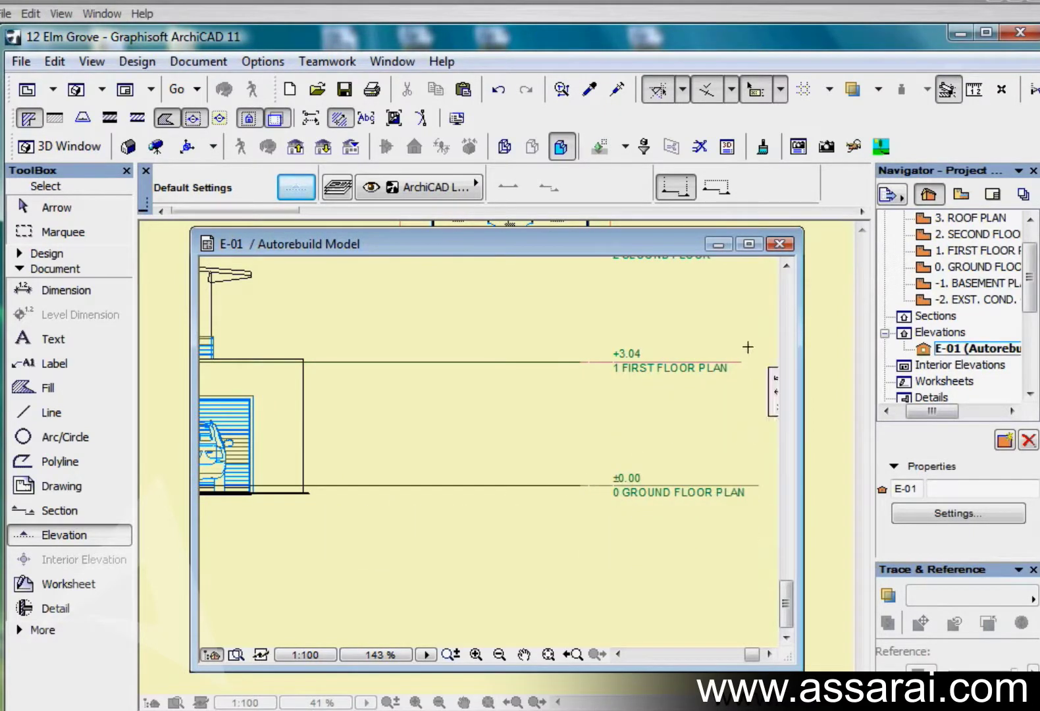
{"action": "left_click", "coordinate": [781, 245]}
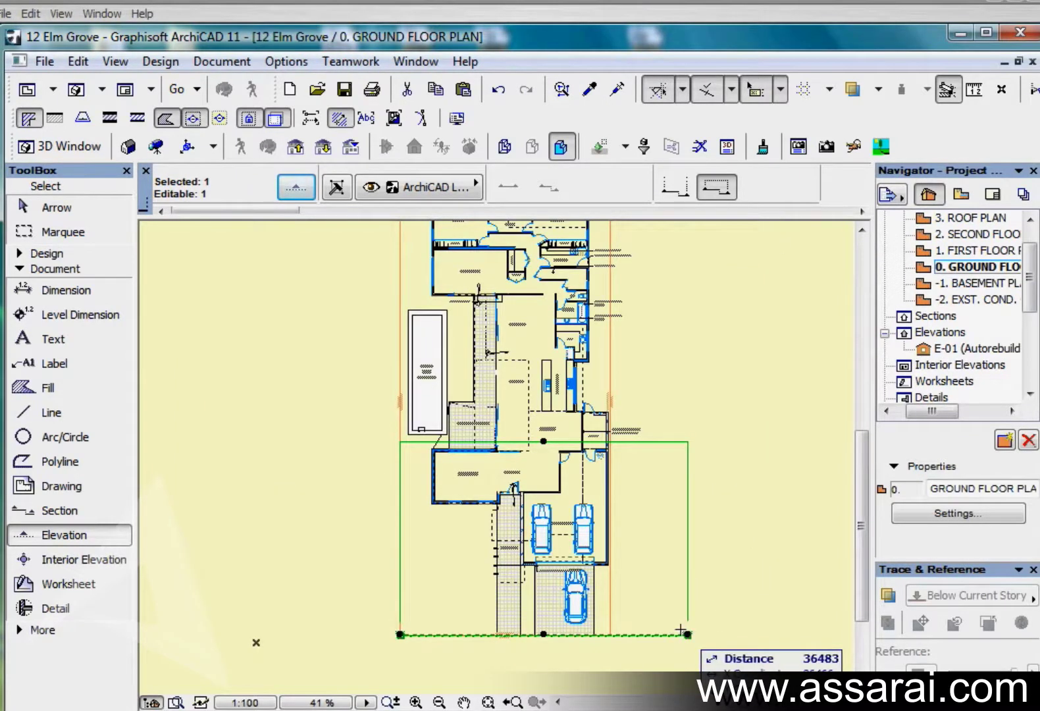
Step: Return the garage-side end of the elevation line to the site boundary corner
{"action": "left_click_drag", "start_coordinate": [684, 633], "coordinate": [610, 634]}
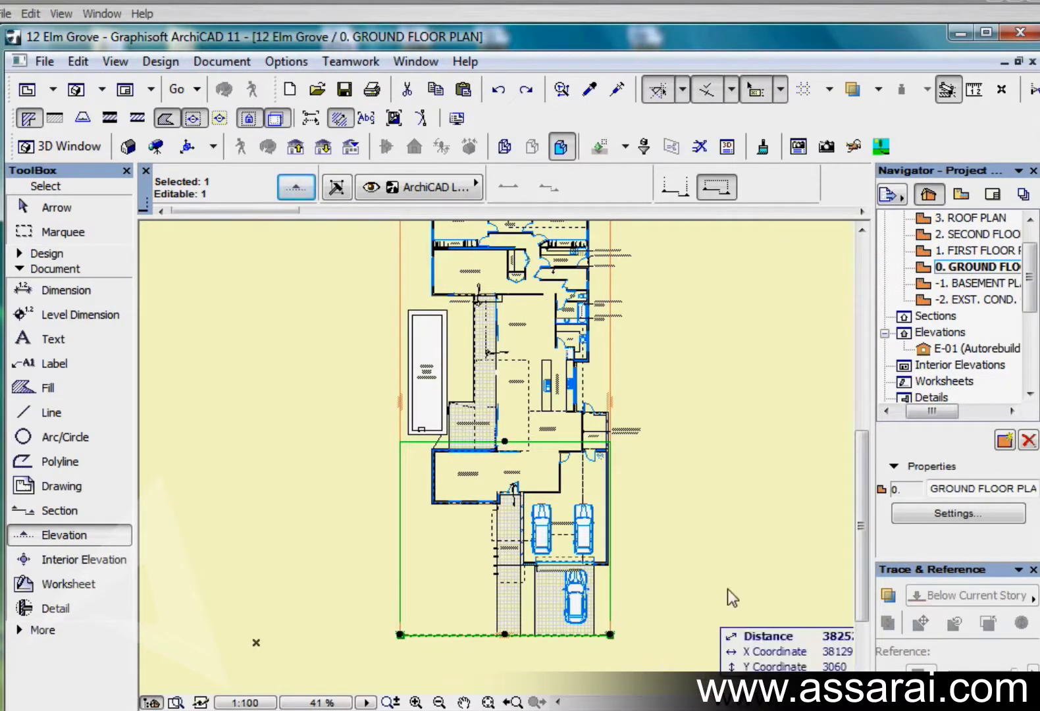
Step: Open elevation E-01 and examine the whole facade together with the story levels at both ends
{"action": "double_click", "coordinate": [922, 351]}
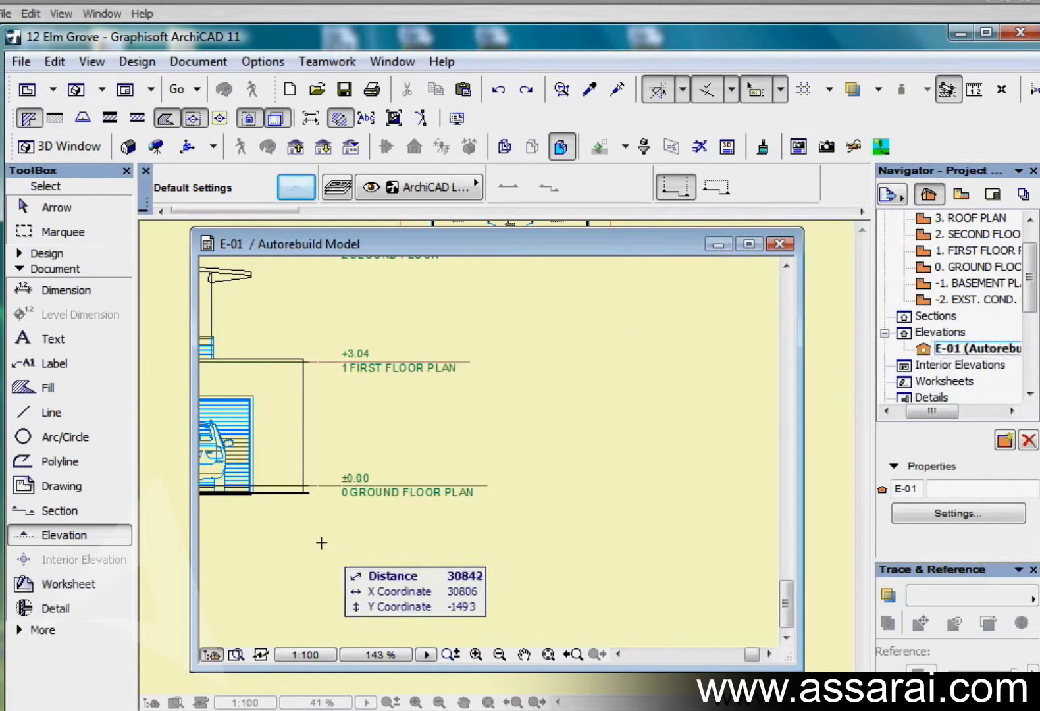
{"action": "scroll", "coordinate": [322, 543], "scroll_direction": "down", "scroll_amount": 5}
{"action": "middle_click_drag", "start_coordinate": [323, 537], "coordinate": [479, 506]}
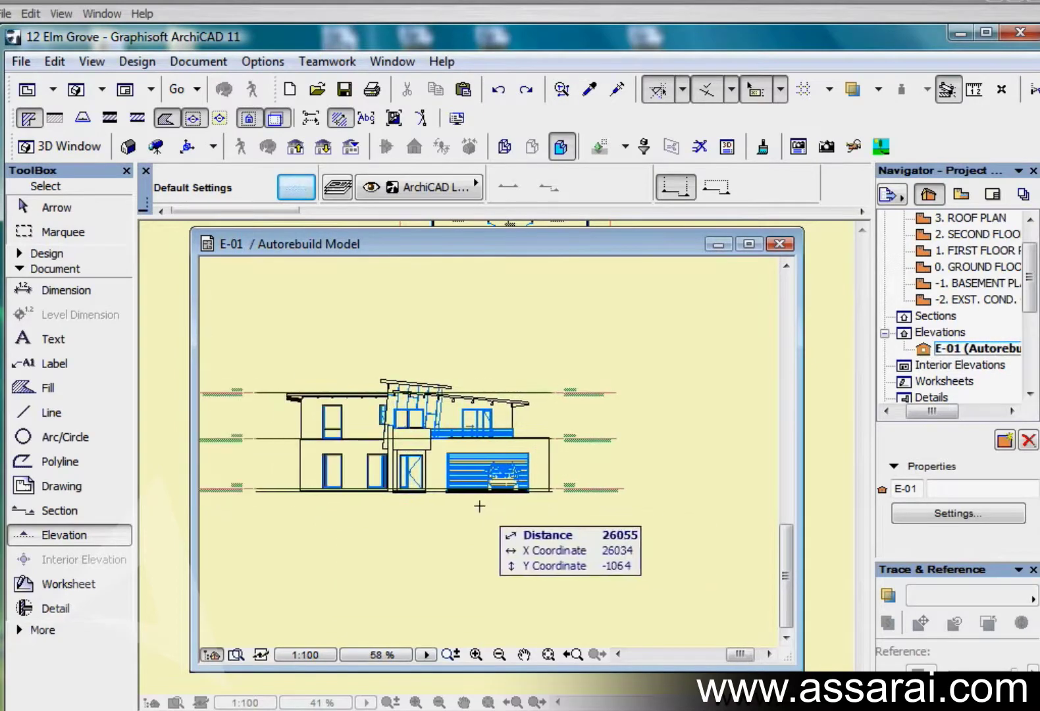
{"action": "middle_click_drag", "start_coordinate": [493, 586], "coordinate": [557, 516]}
Step: Turn on the level line display for story 3, ROOF PLAN, in the Story Settings and check it in elevation E-01
{"action": "key", "text": "ctrl+7"}
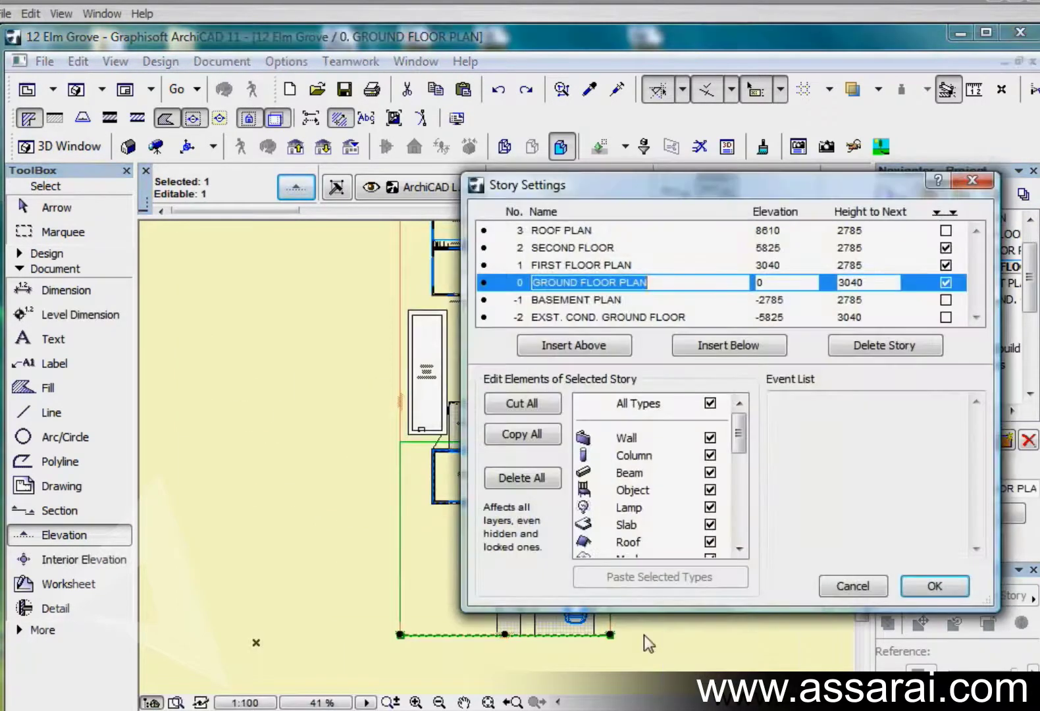
{"action": "left_click_drag", "start_coordinate": [662, 181], "coordinate": [453, 195]}
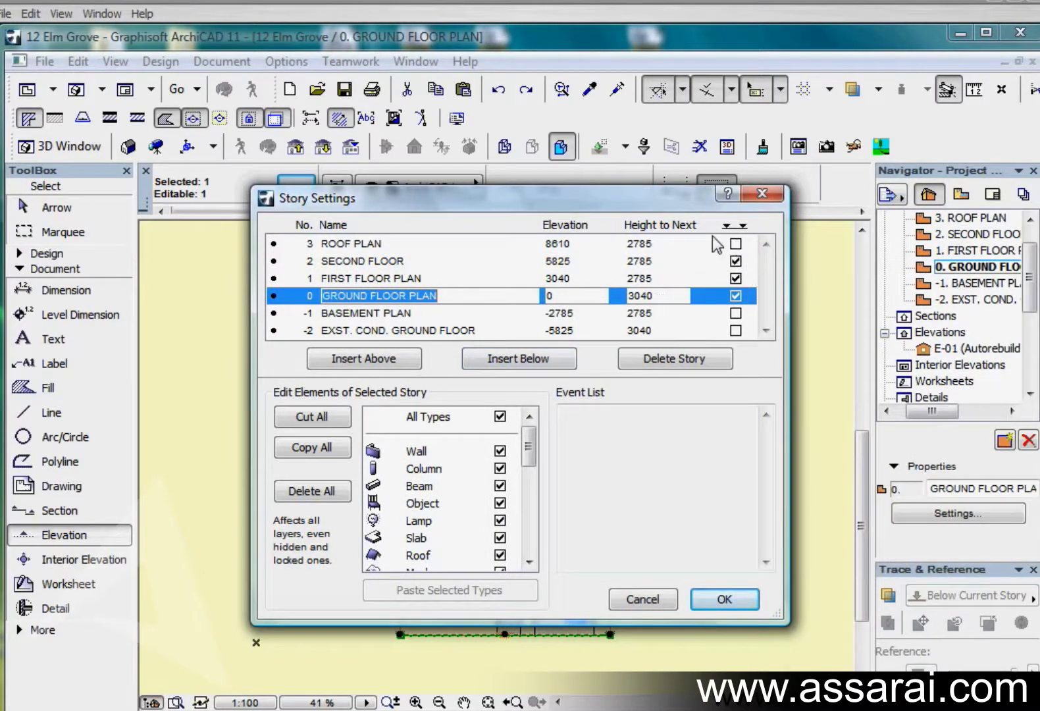
{"action": "left_click", "coordinate": [742, 241]}
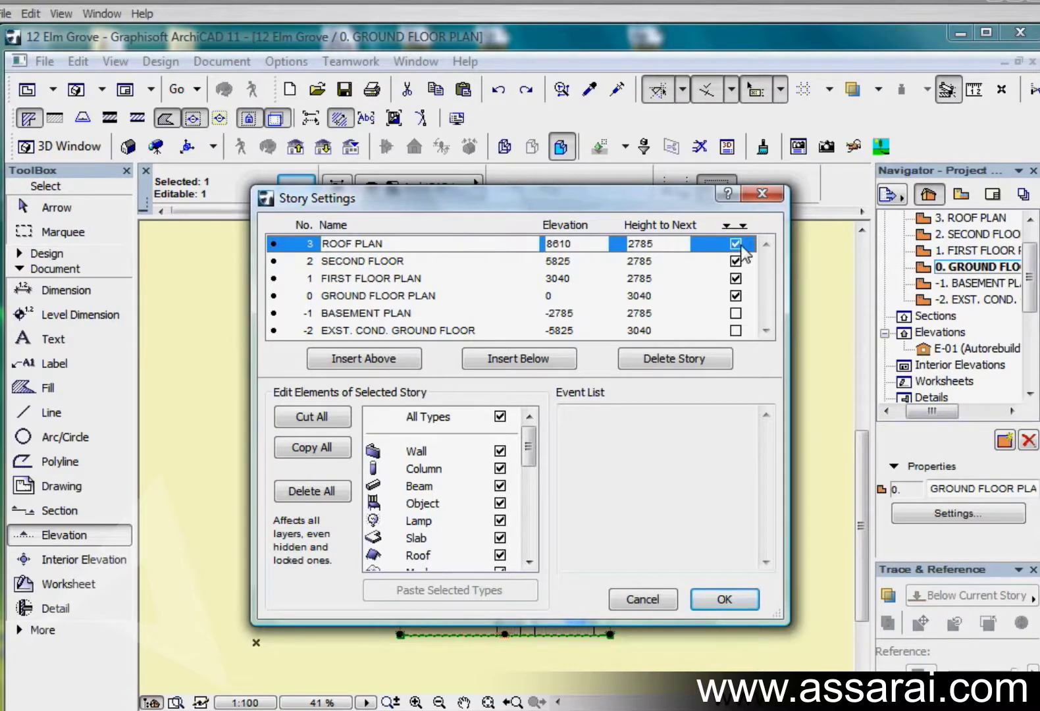
{"action": "left_click", "coordinate": [724, 599]}
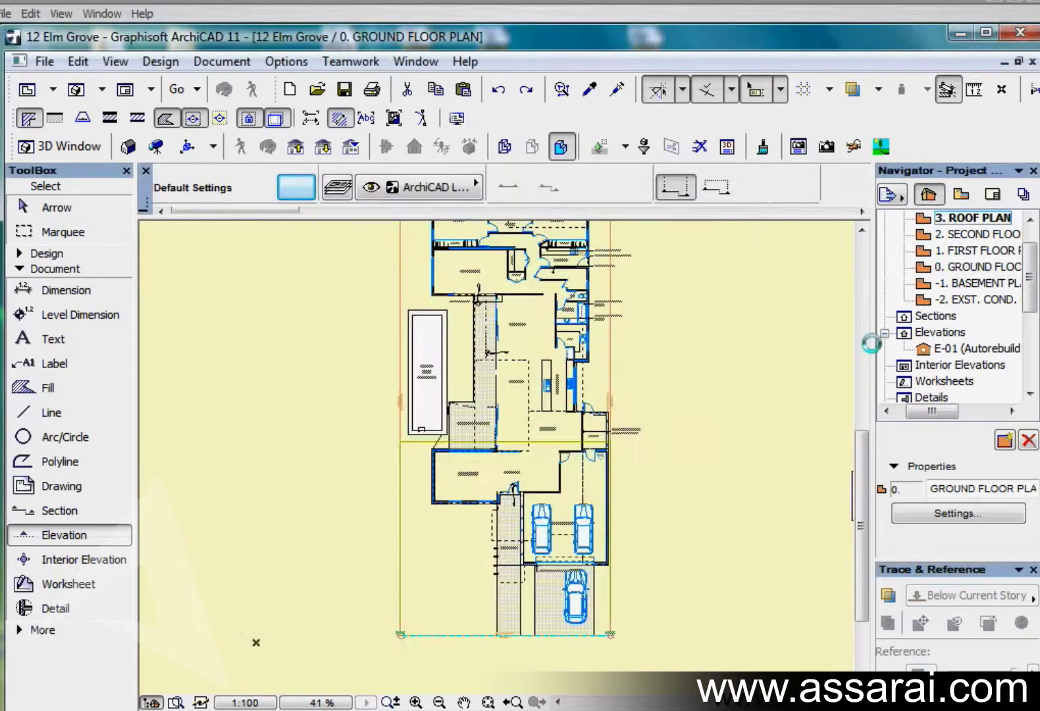
{"action": "double_click", "coordinate": [928, 349]}
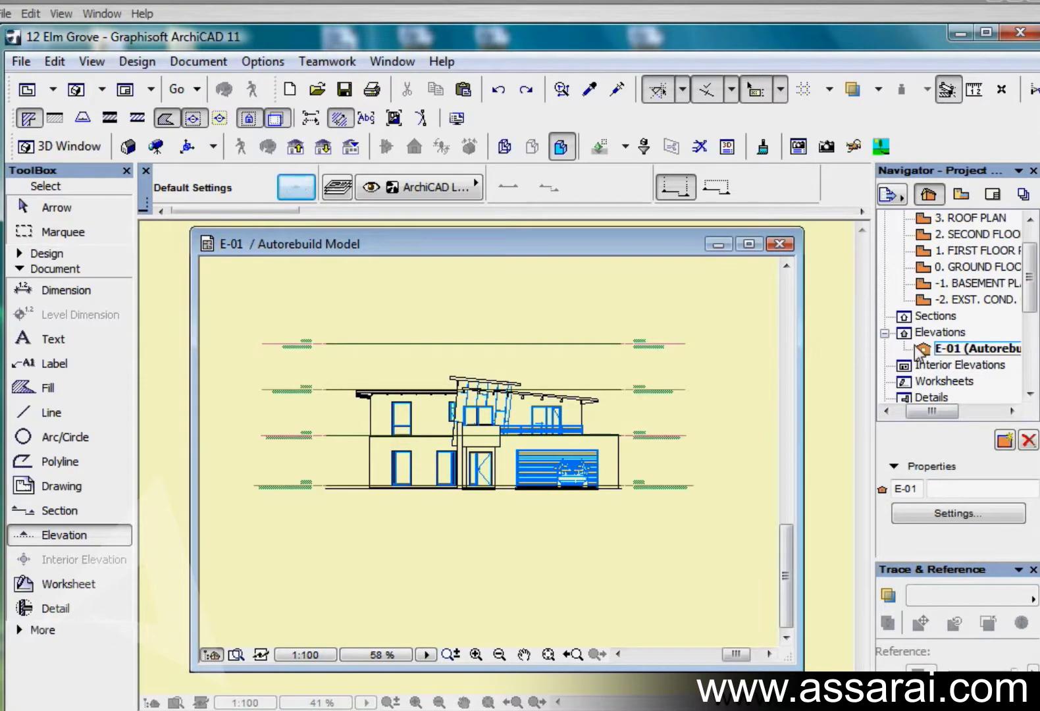
Step: Turn off the level line display for the ROOF PLAN story from the ground floor plan and return to that plan
{"action": "double_click", "coordinate": [974, 267]}
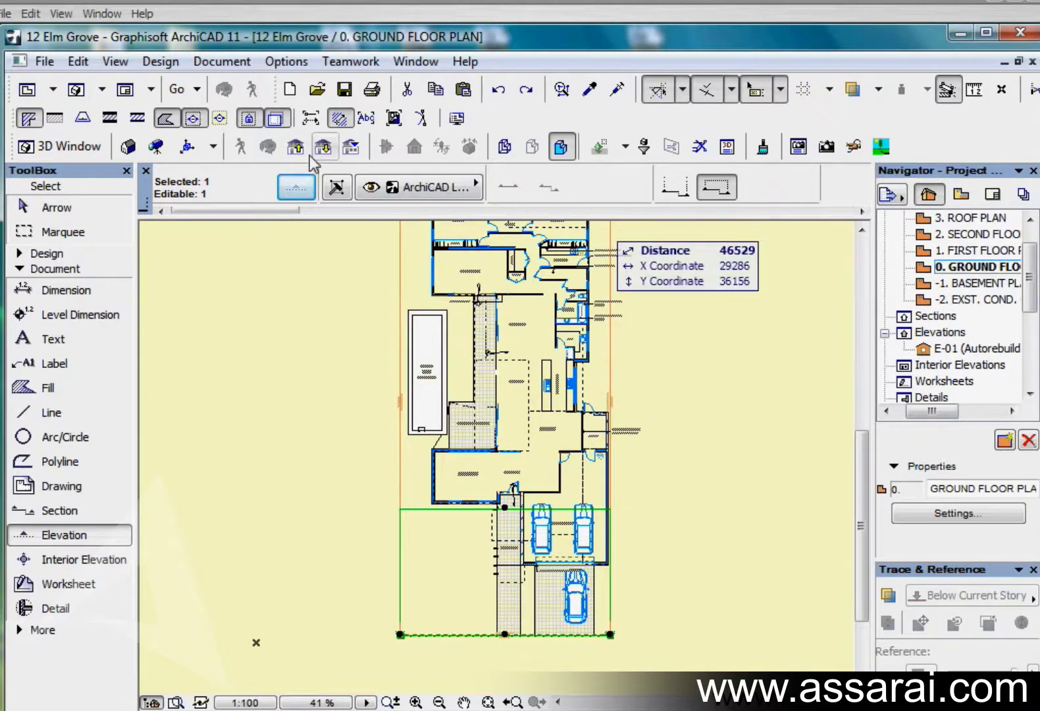
{"action": "left_click", "coordinate": [350, 146]}
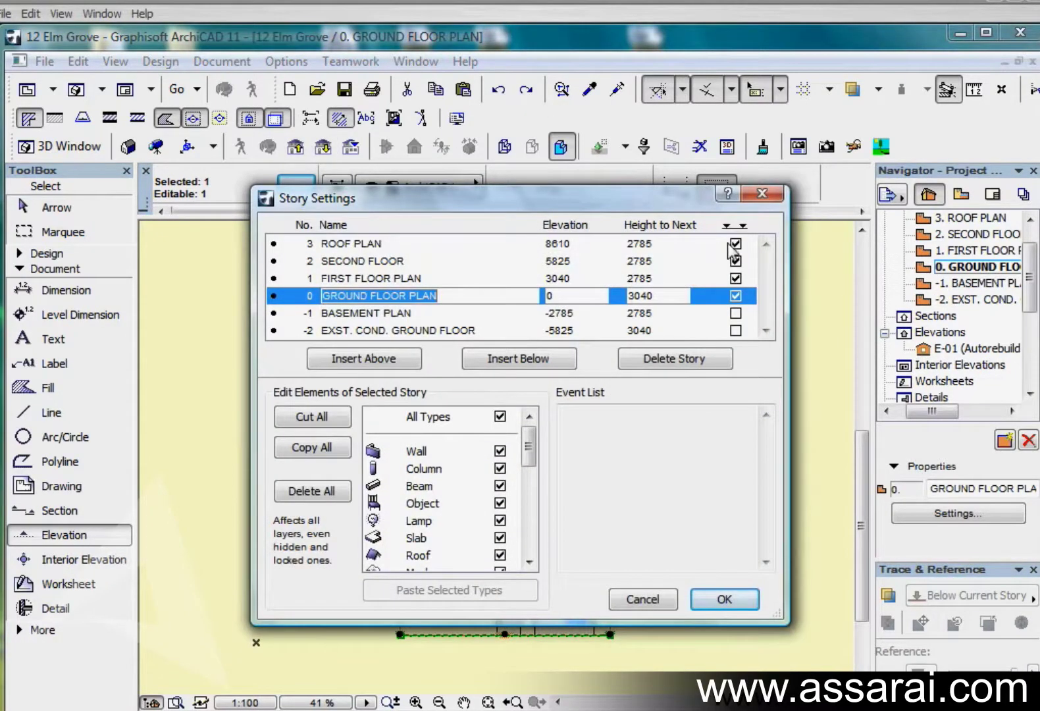
{"action": "left_click", "coordinate": [734, 243]}
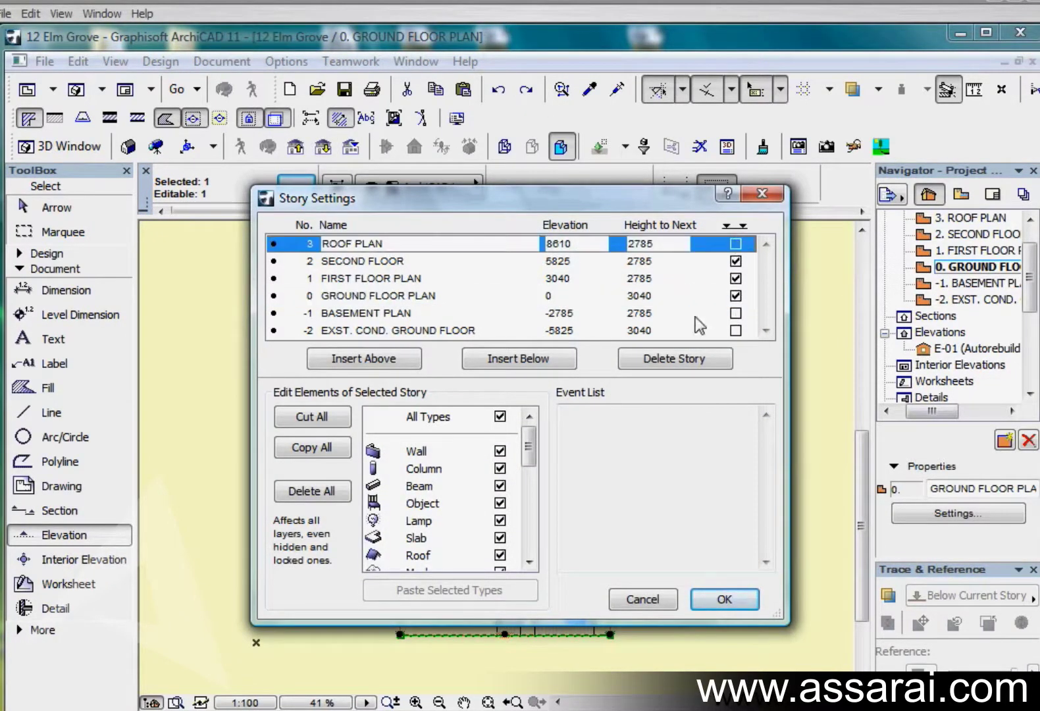
{"action": "left_click", "coordinate": [724, 599]}
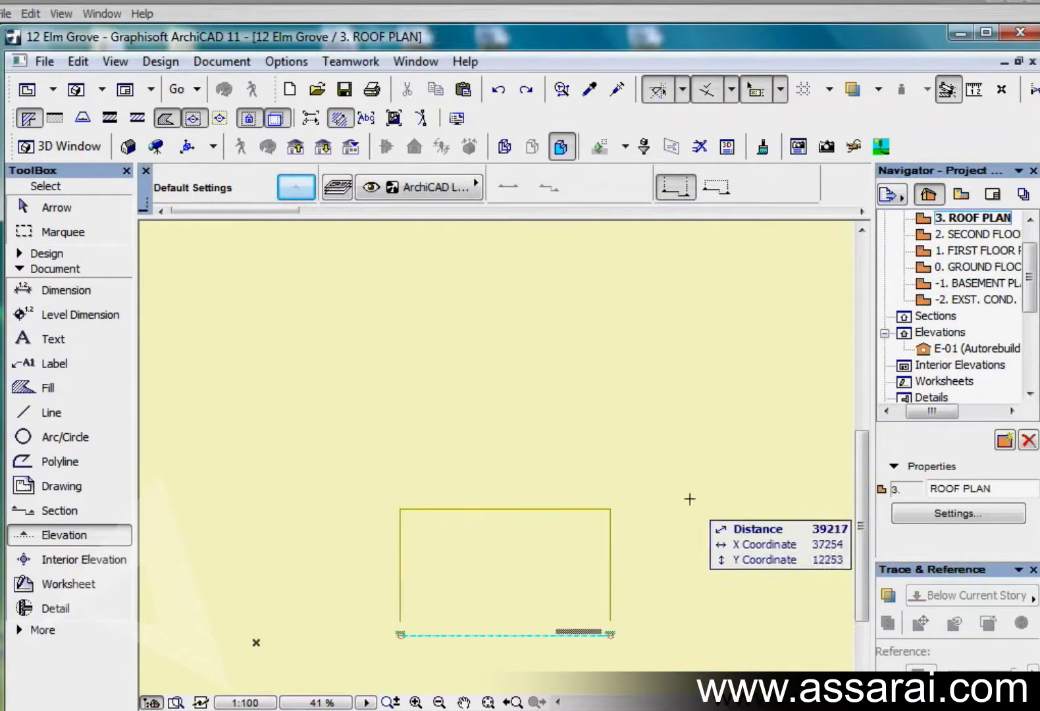
{"action": "double_click", "coordinate": [926, 270]}
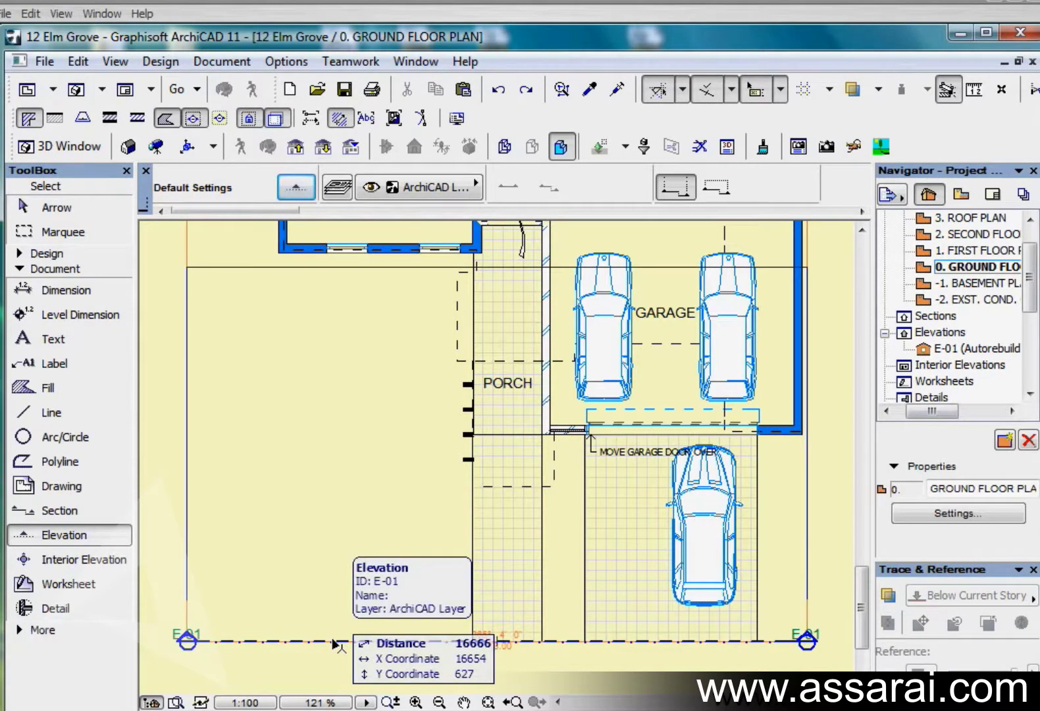
{"action": "left_click", "coordinate": [336, 642]}
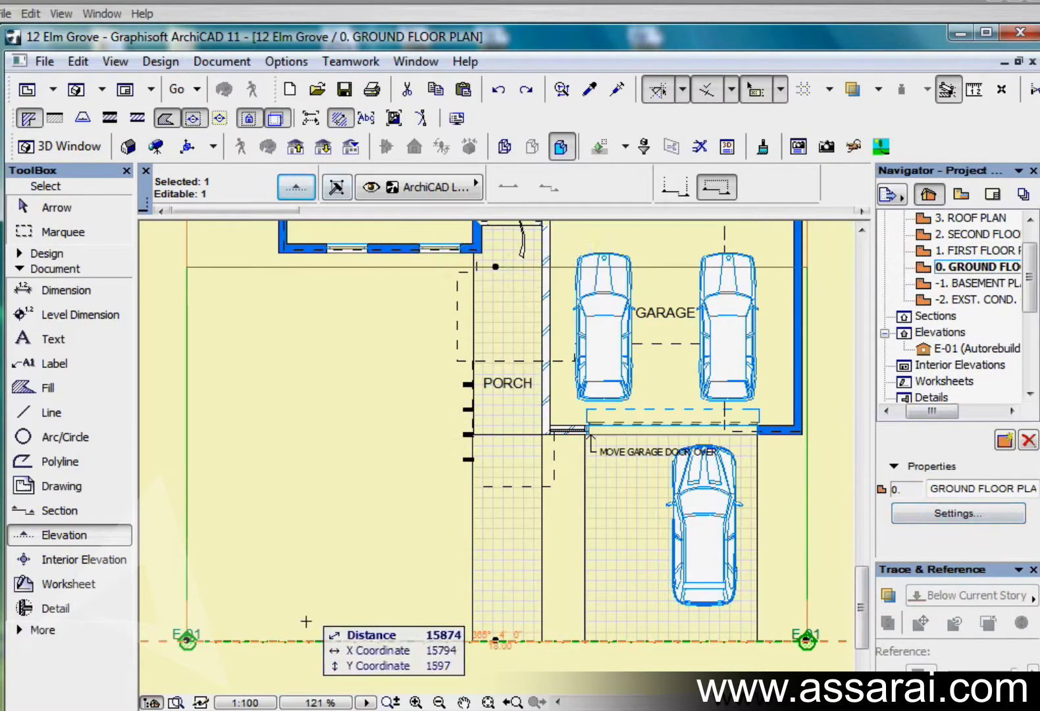
{"action": "right_click", "coordinate": [325, 642]}
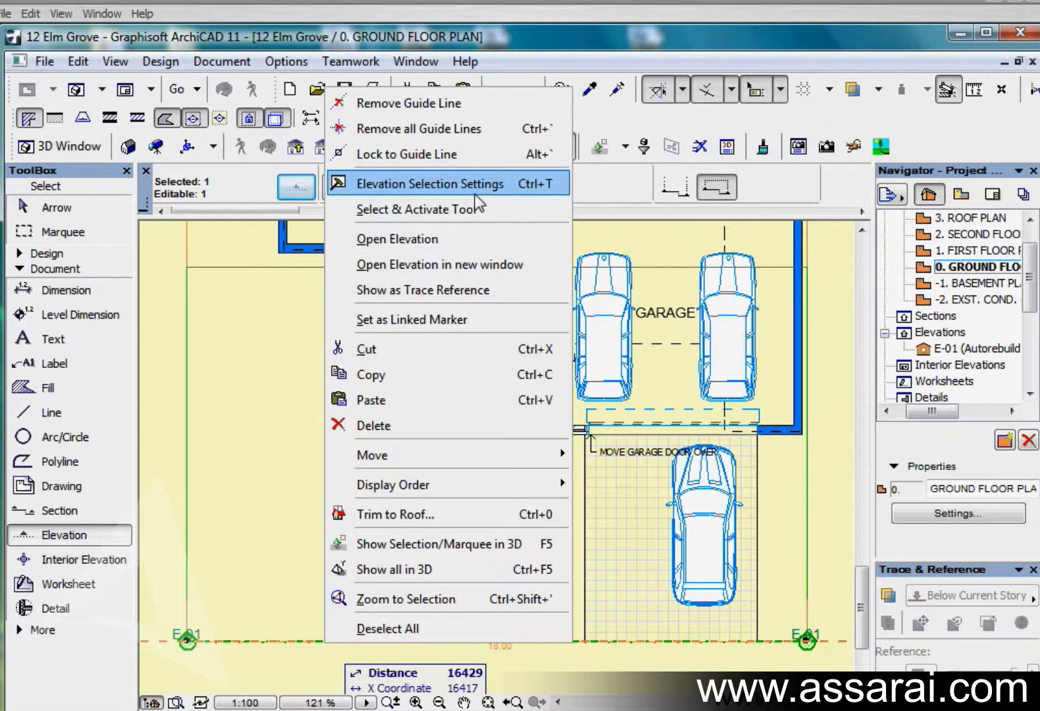
{"action": "left_click", "coordinate": [273, 393]}
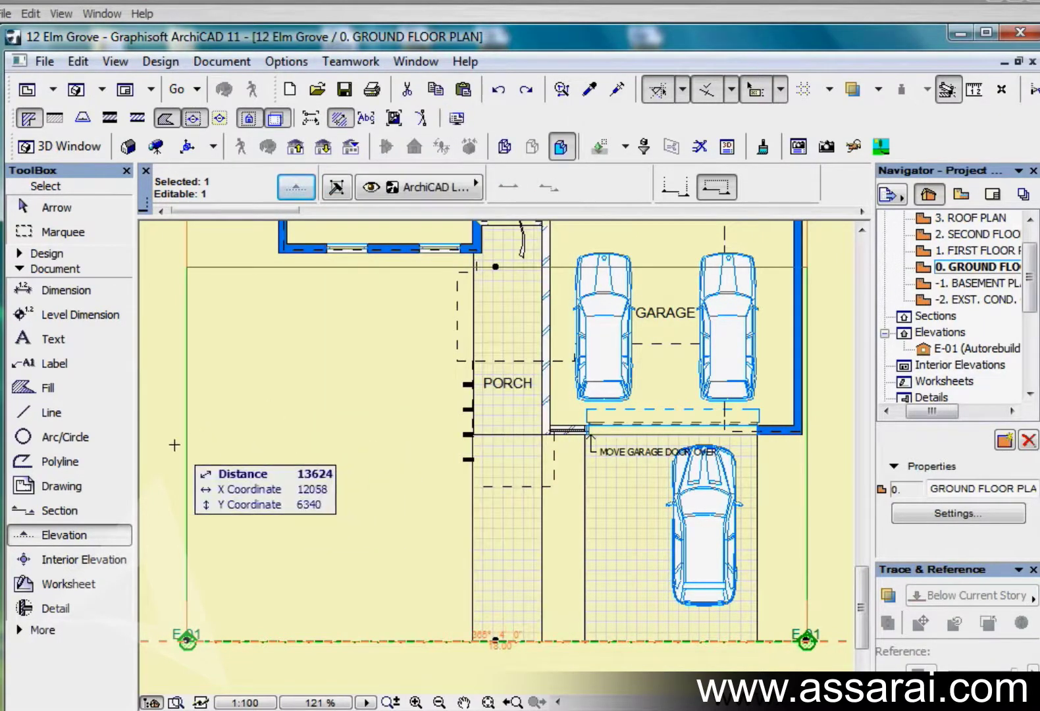
{"action": "key", "text": "Escape"}
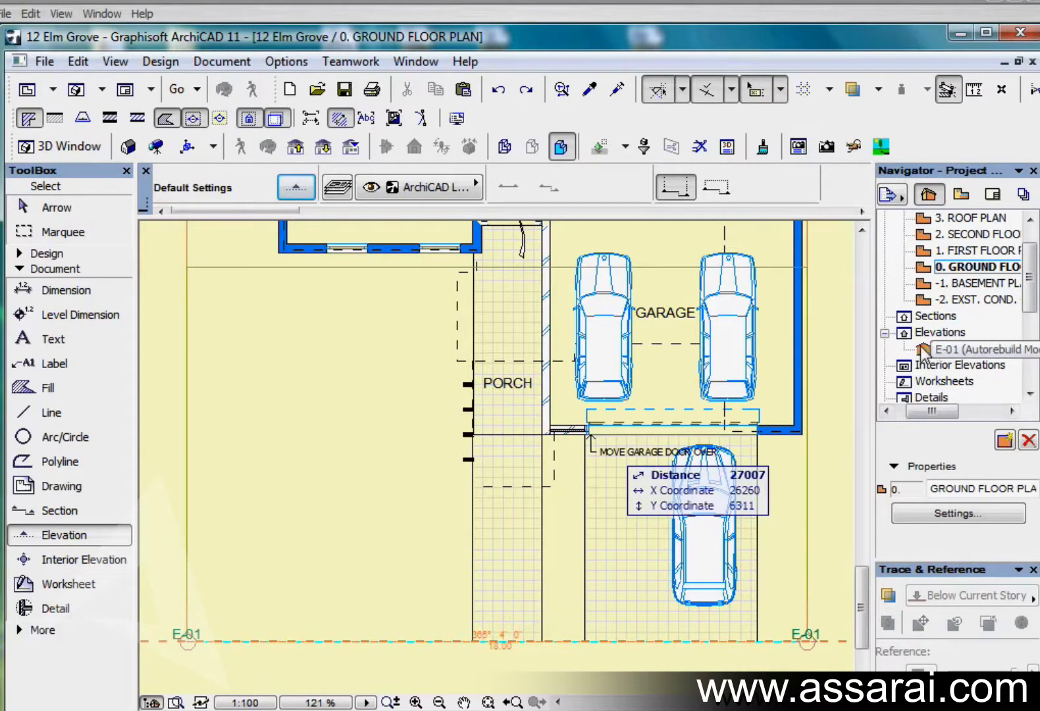
Step: Select the E-01 elevation from the project map, open its selection settings, and review the Marker and Marker Head options
{"action": "right_click", "coordinate": [924, 352]}
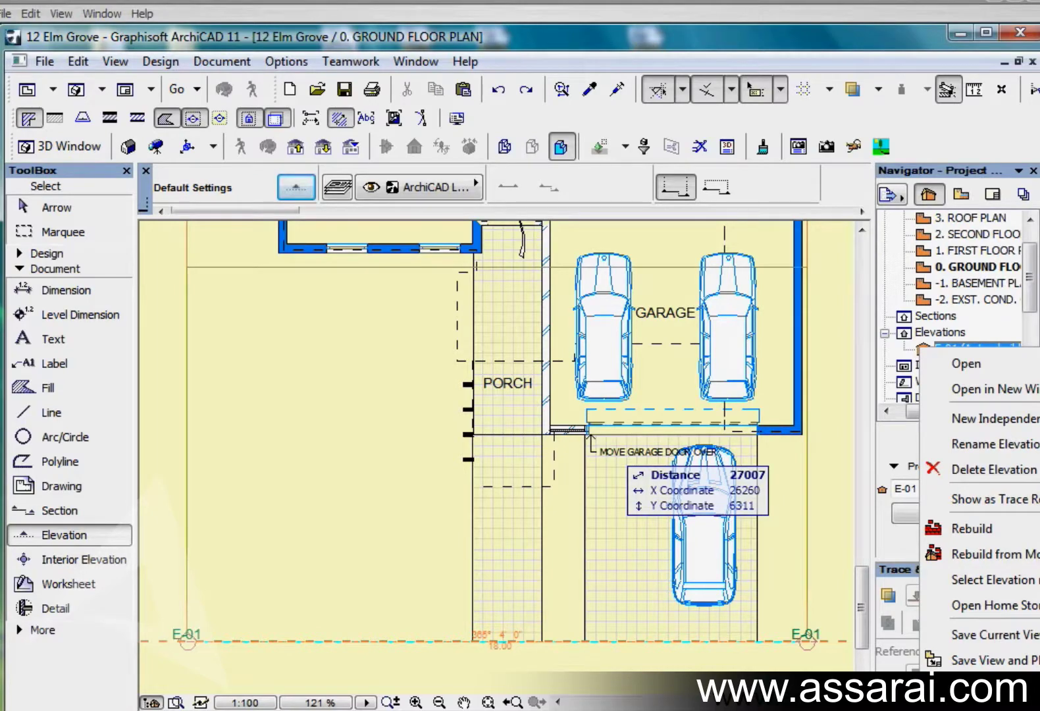
{"action": "left_click", "coordinate": [993, 579]}
{"action": "key", "text": "ctrl+t"}
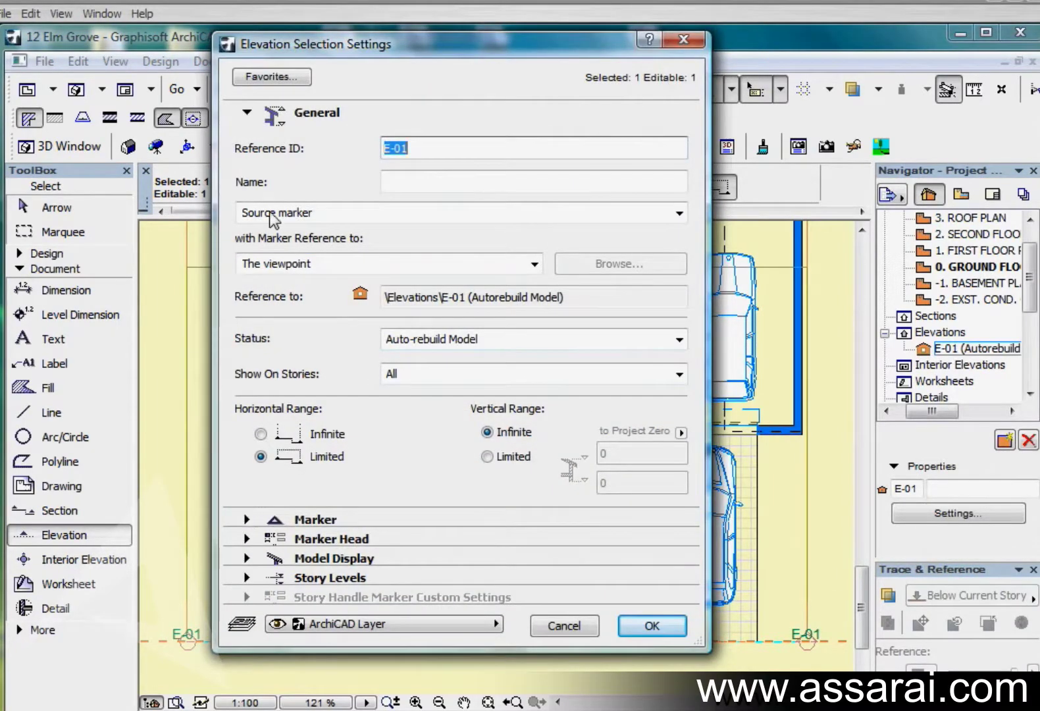
{"action": "left_click", "coordinate": [247, 114]}
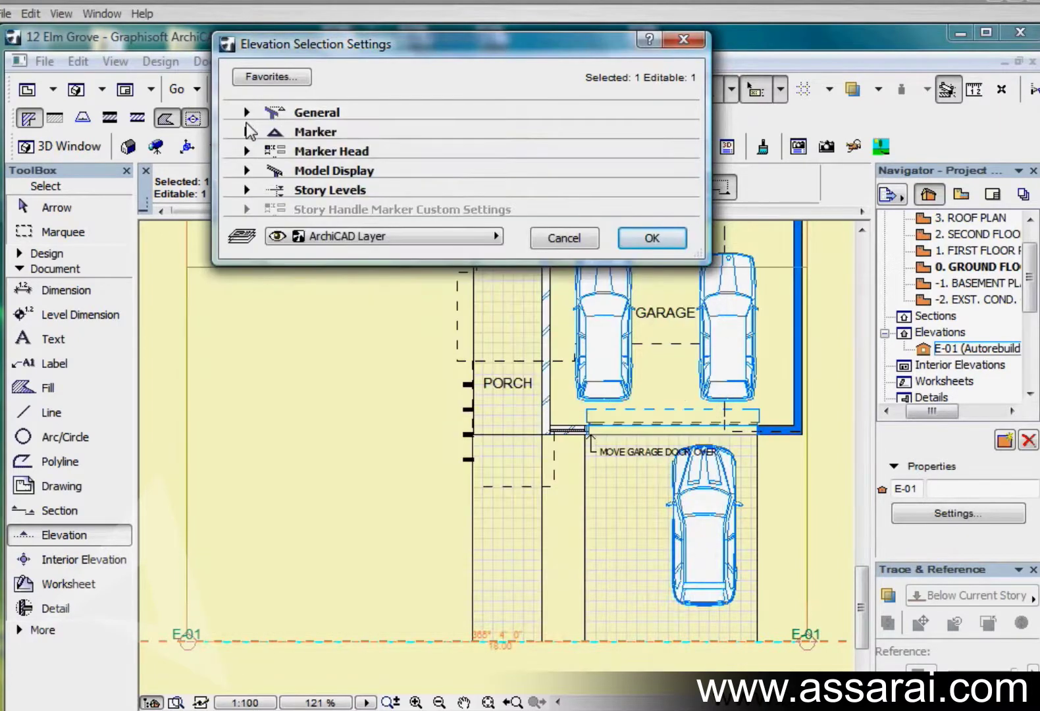
{"action": "left_click", "coordinate": [247, 132]}
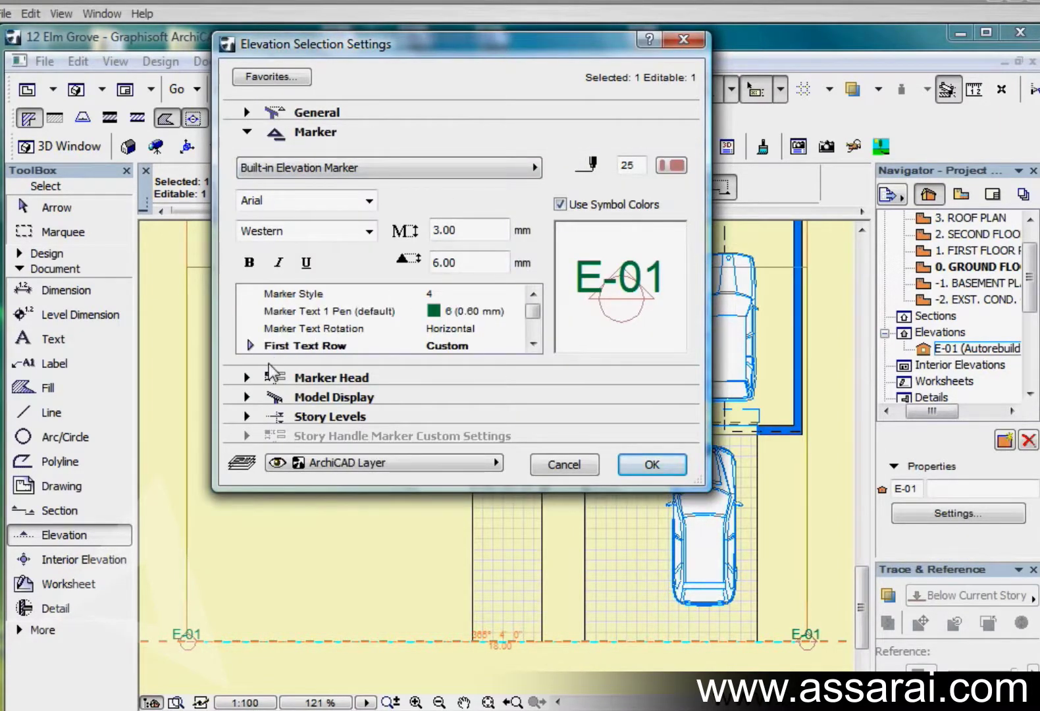
{"action": "left_click", "coordinate": [247, 378]}
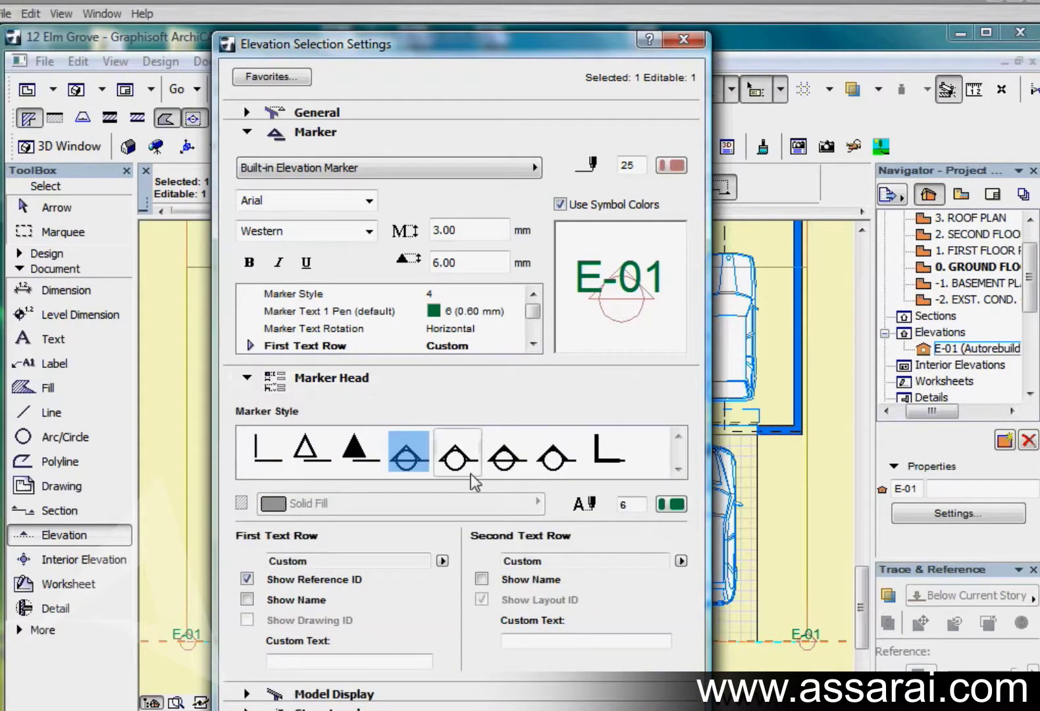
{"action": "left_click", "coordinate": [249, 132]}
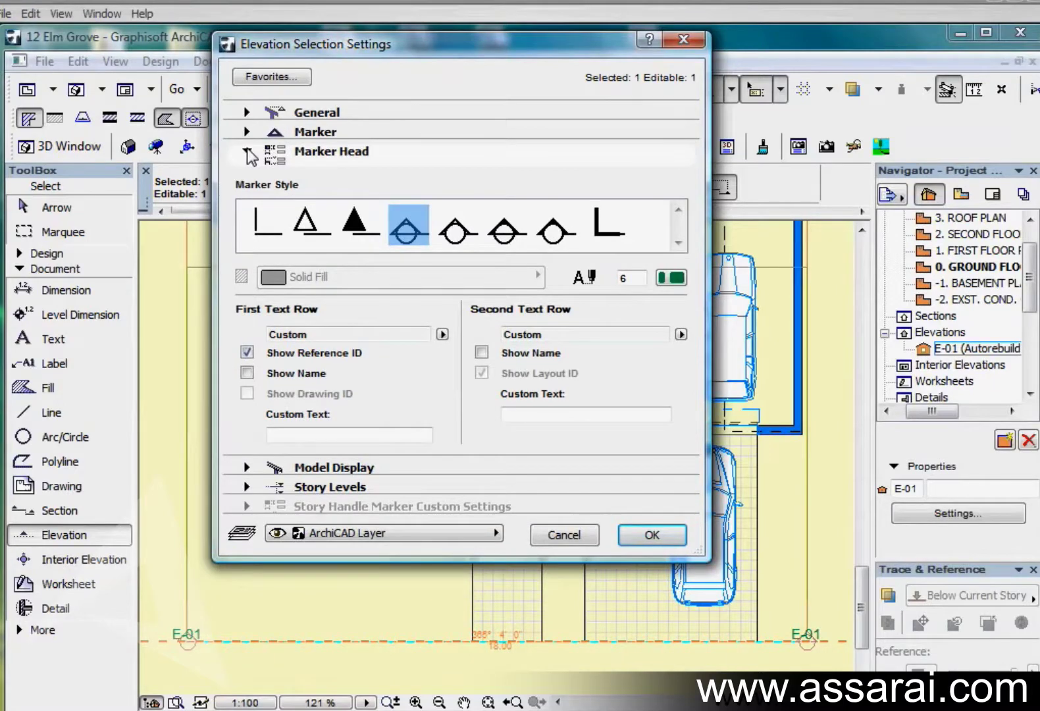
{"action": "left_click", "coordinate": [249, 154]}
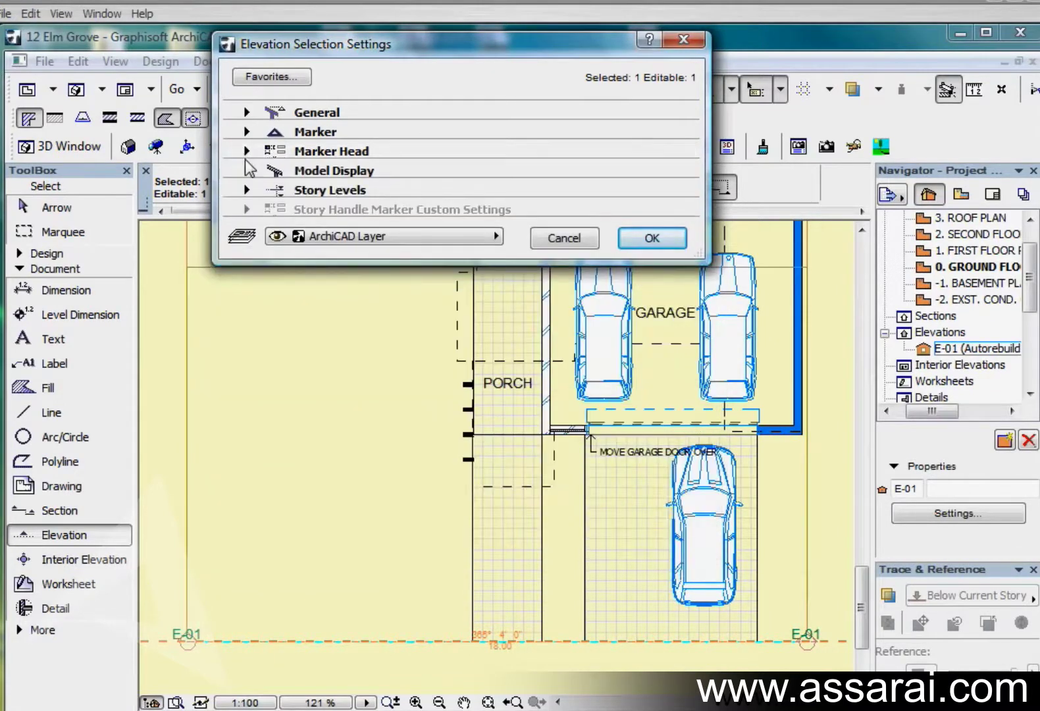
Step: Set E-01's uncut surfaces to fill with Own Material Colors (Non-Shaded) and open the elevation to check it
{"action": "left_click", "coordinate": [250, 172]}
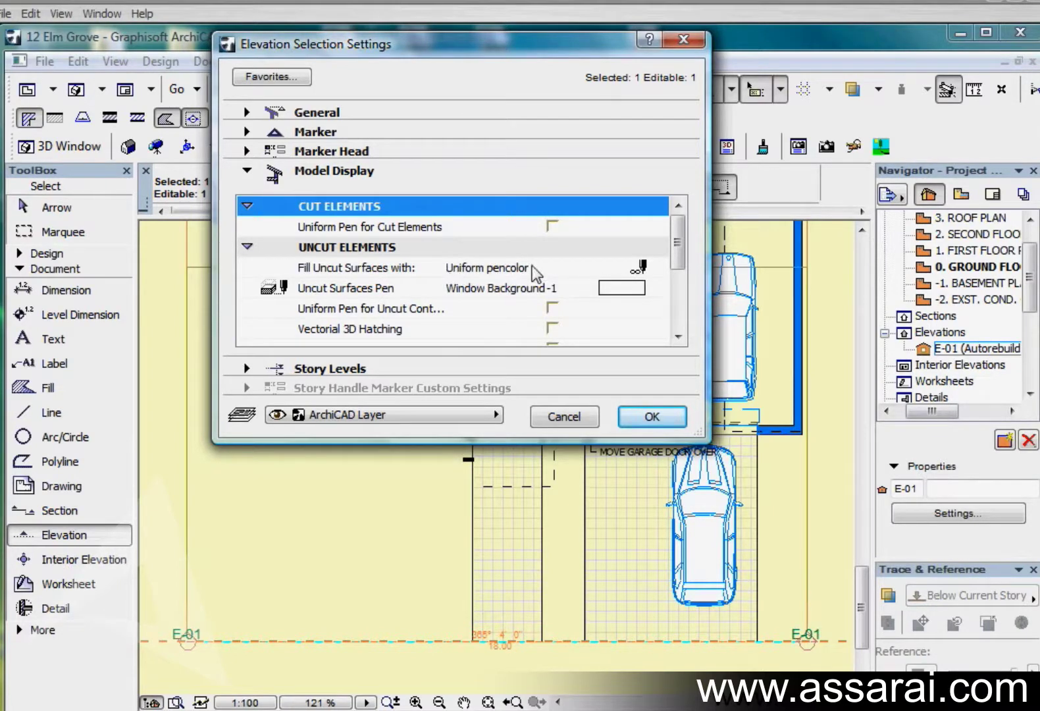
{"action": "left_click", "coordinate": [633, 269]}
{"action": "left_click", "coordinate": [658, 267]}
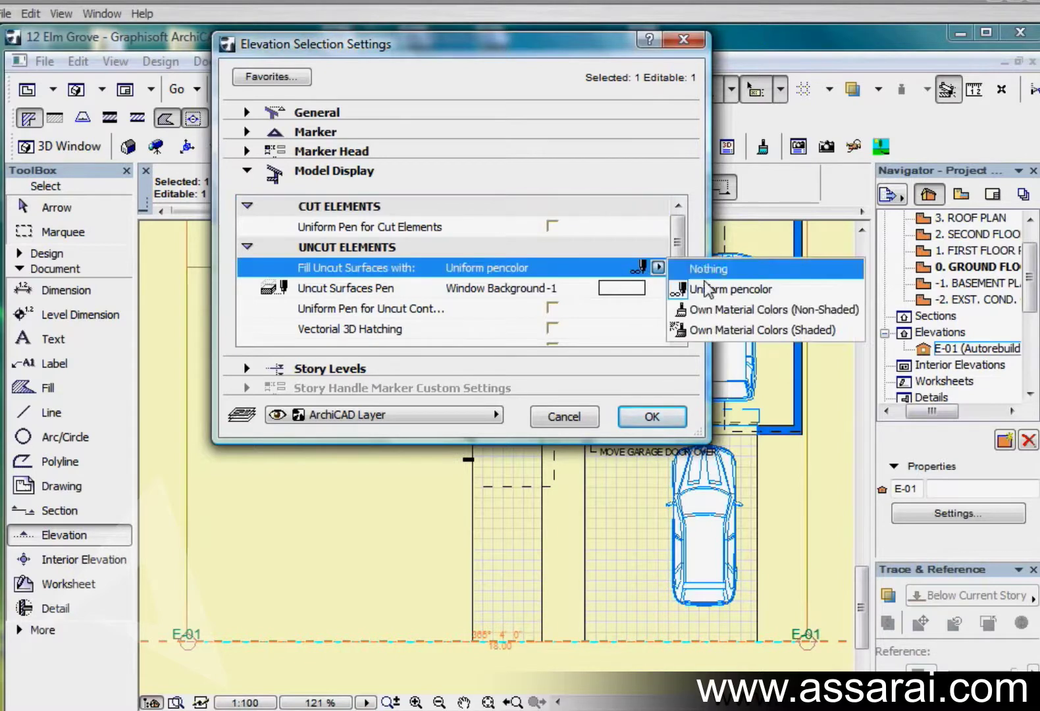
{"action": "left_click", "coordinate": [725, 311]}
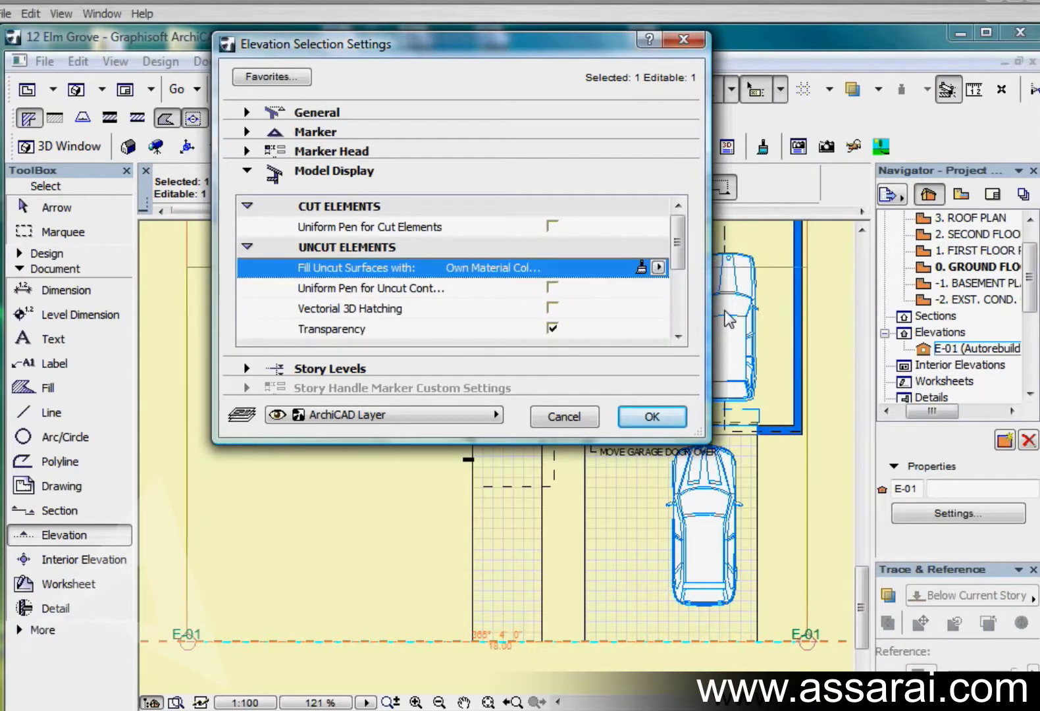
{"action": "left_click", "coordinate": [651, 417]}
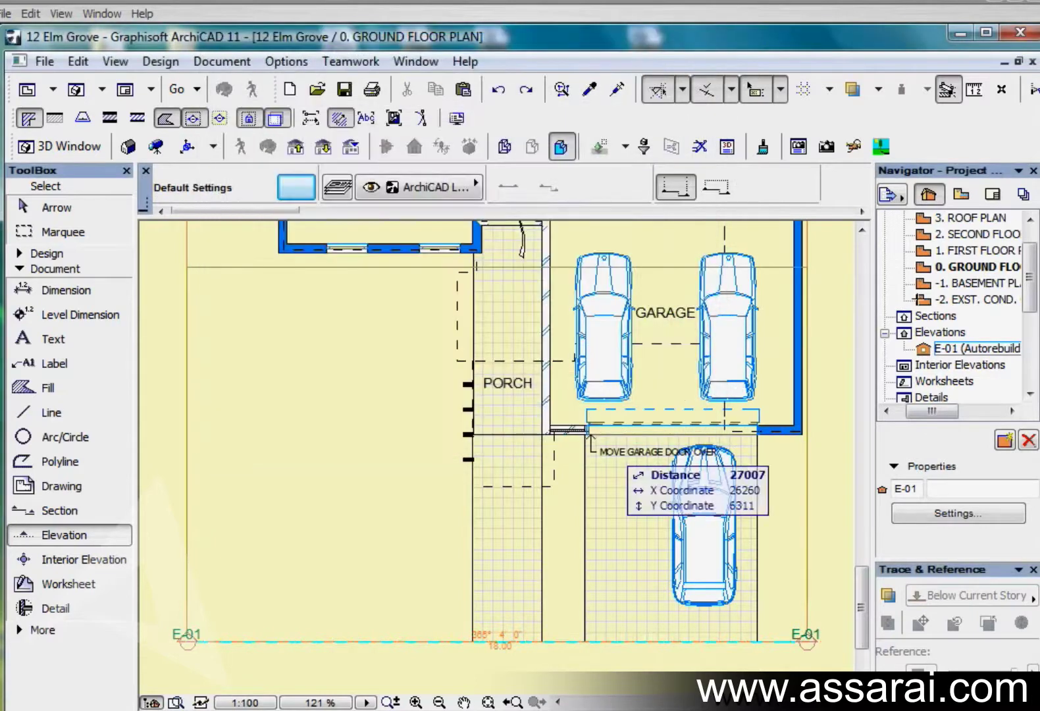
{"action": "double_click", "coordinate": [924, 350]}
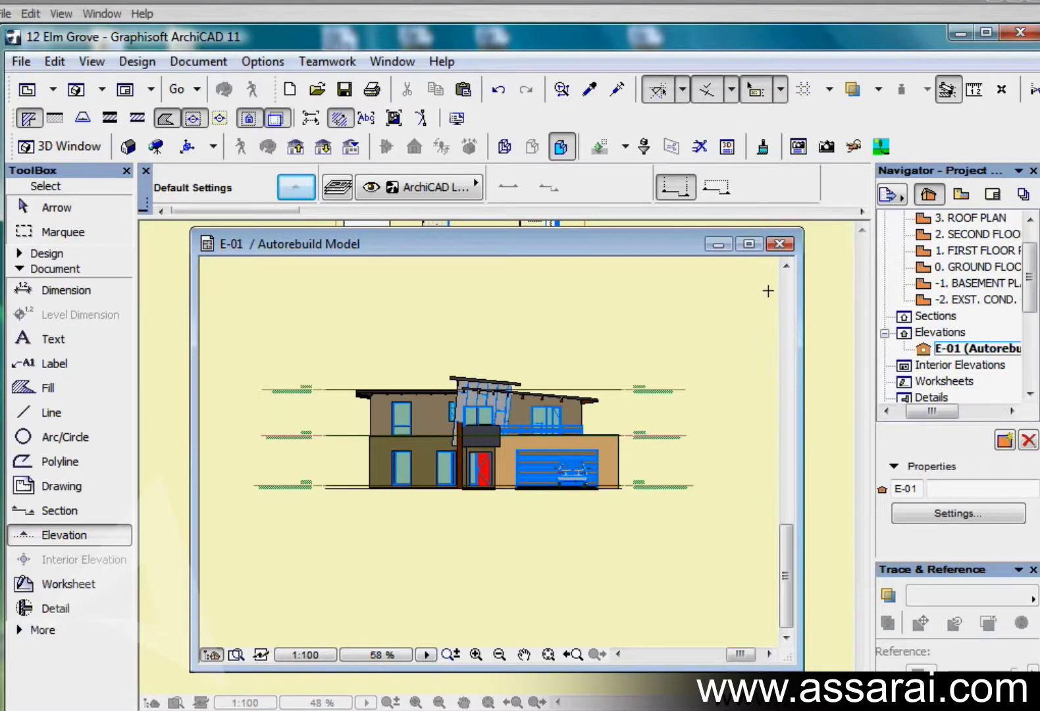
Step: Reopen the selection settings of elevation E-01 and enable Vectorial 3D Hatching for its uncut elements
{"action": "left_click", "coordinate": [920, 351]}
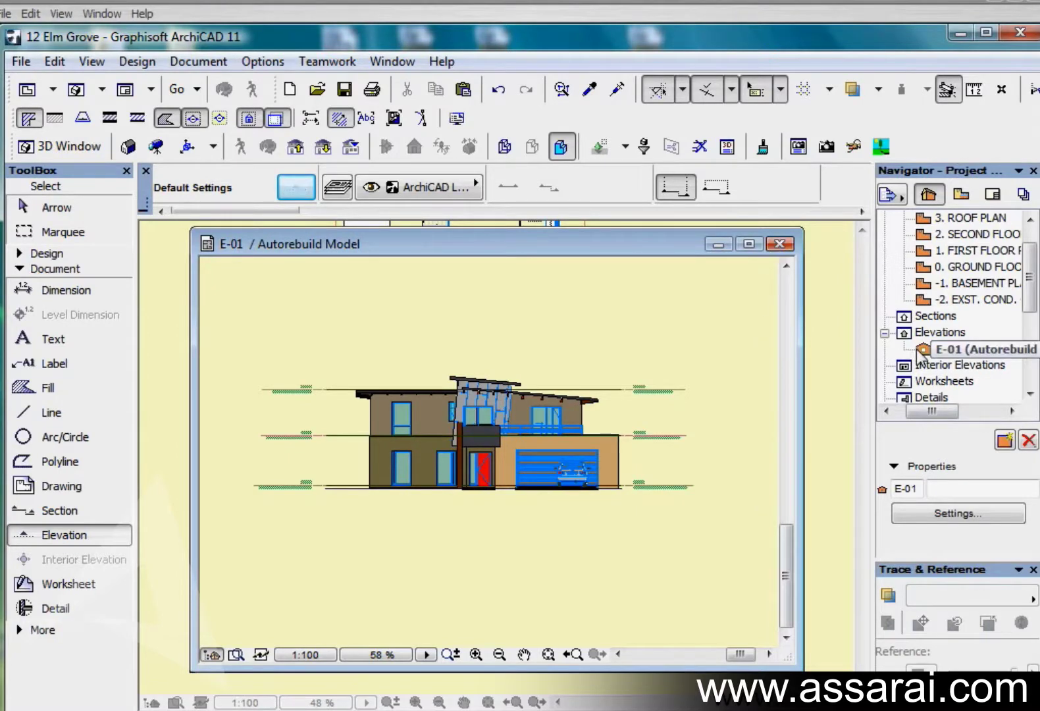
{"action": "right_click", "coordinate": [921, 355]}
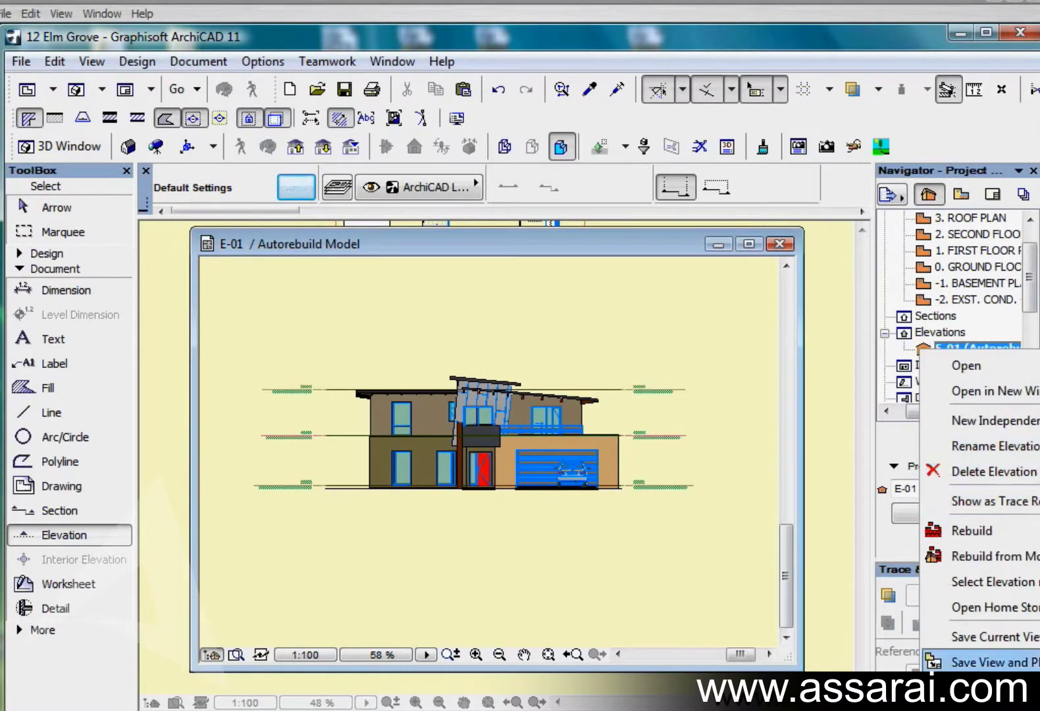
{"action": "left_click", "coordinate": [929, 663]}
{"action": "key", "text": "ctrl+t"}
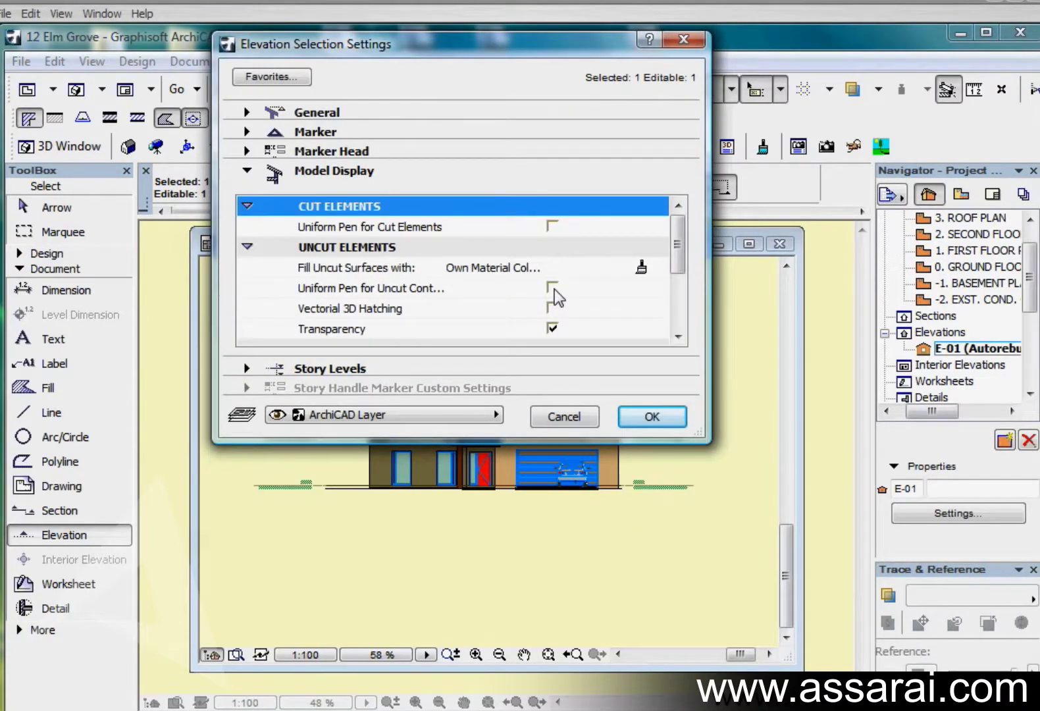
{"action": "left_click", "coordinate": [552, 308]}
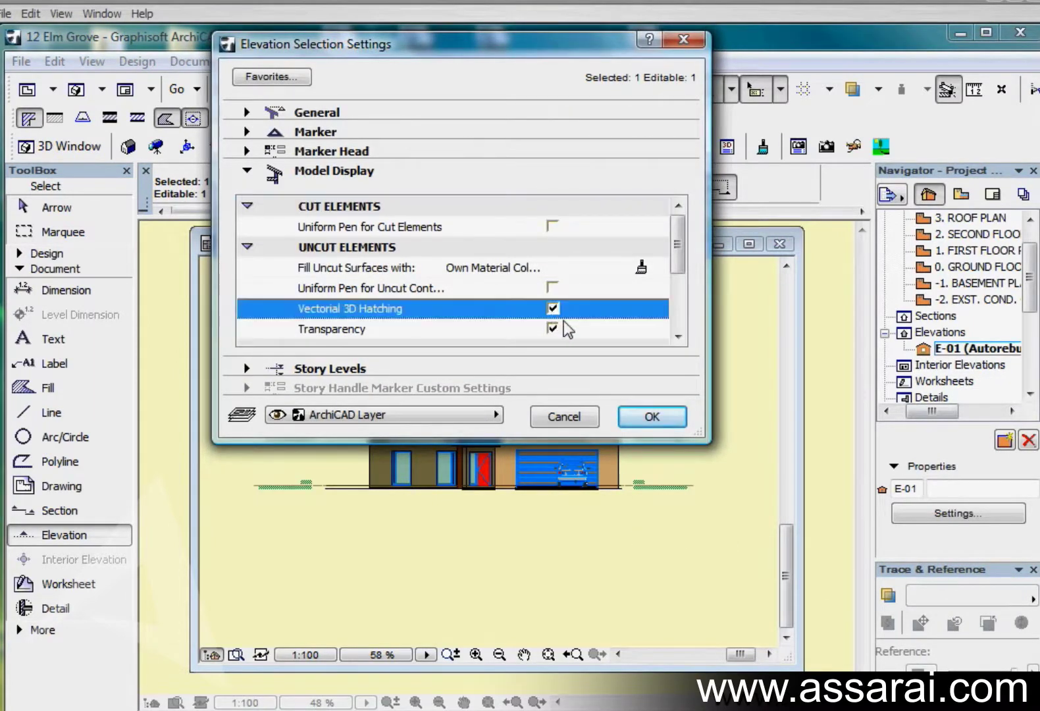
Step: Fill E-01's uncut surfaces with Own Material Colors (Shaded), disable Transparency, and apply the settings
{"action": "left_click", "coordinate": [657, 267]}
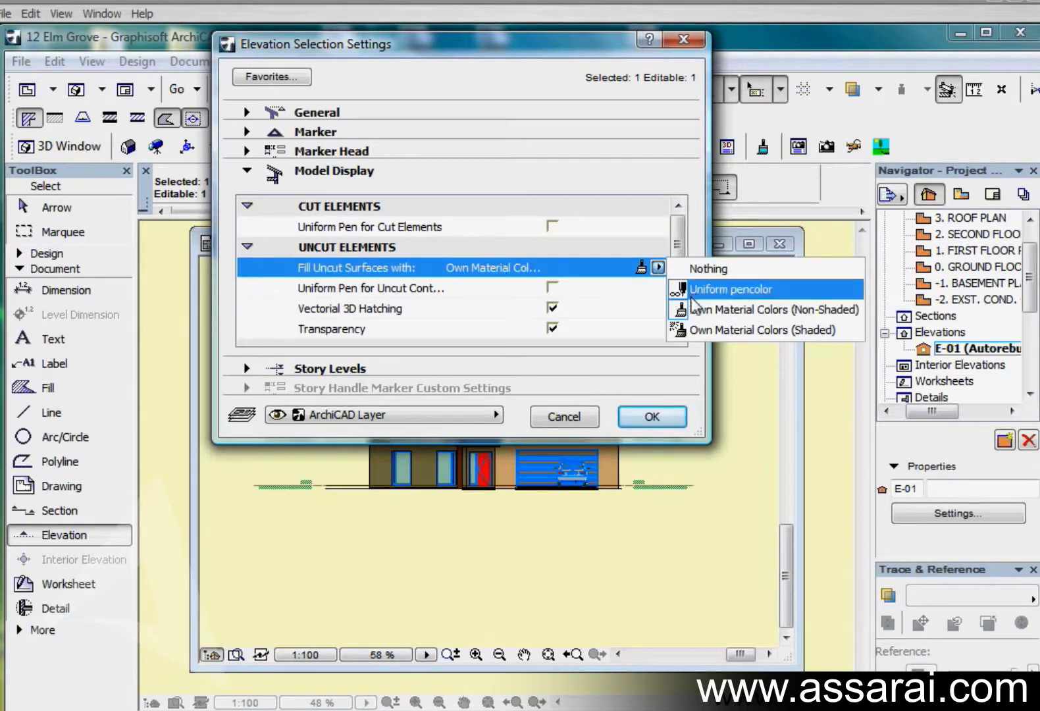
{"action": "left_click", "coordinate": [715, 333]}
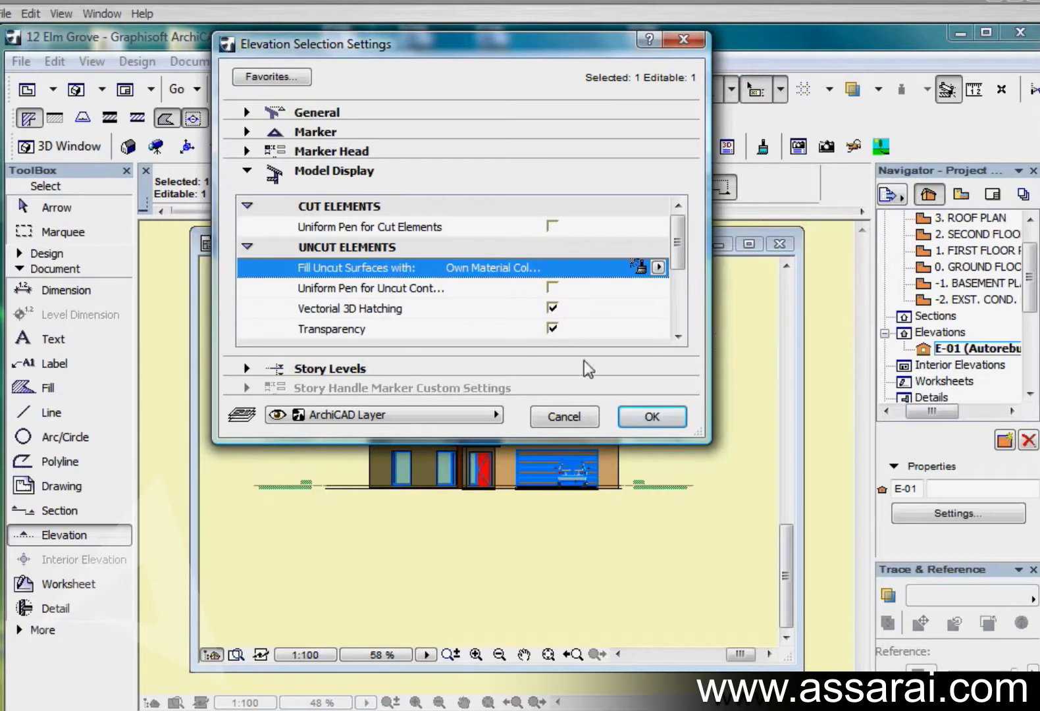
{"action": "left_click", "coordinate": [553, 328]}
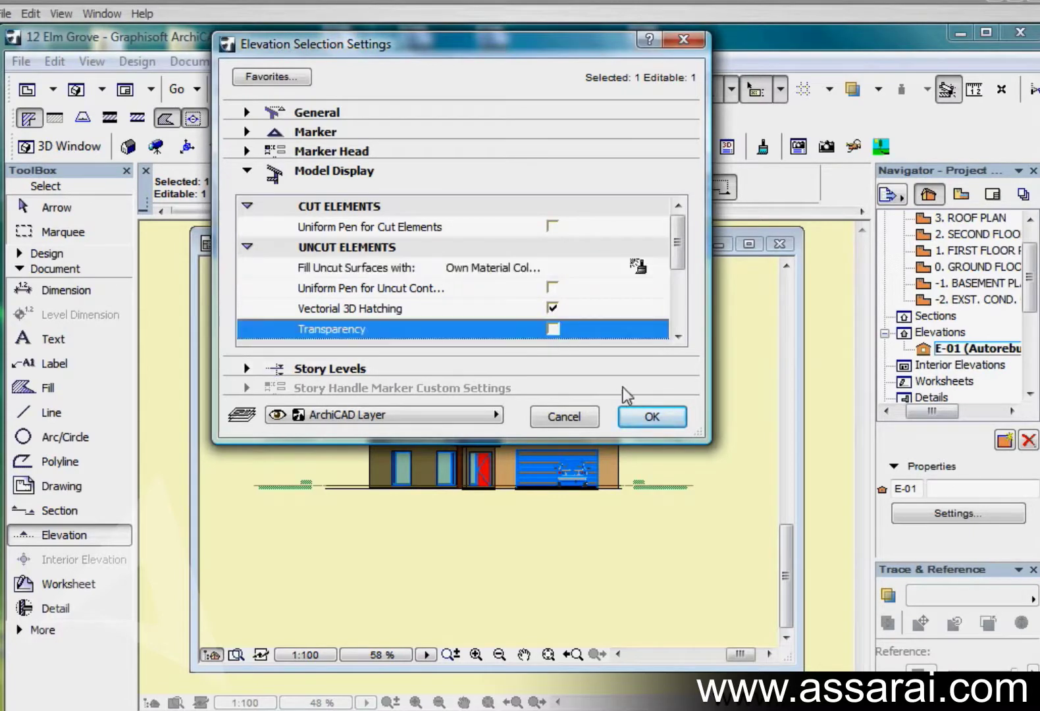
{"action": "left_click", "coordinate": [654, 419]}
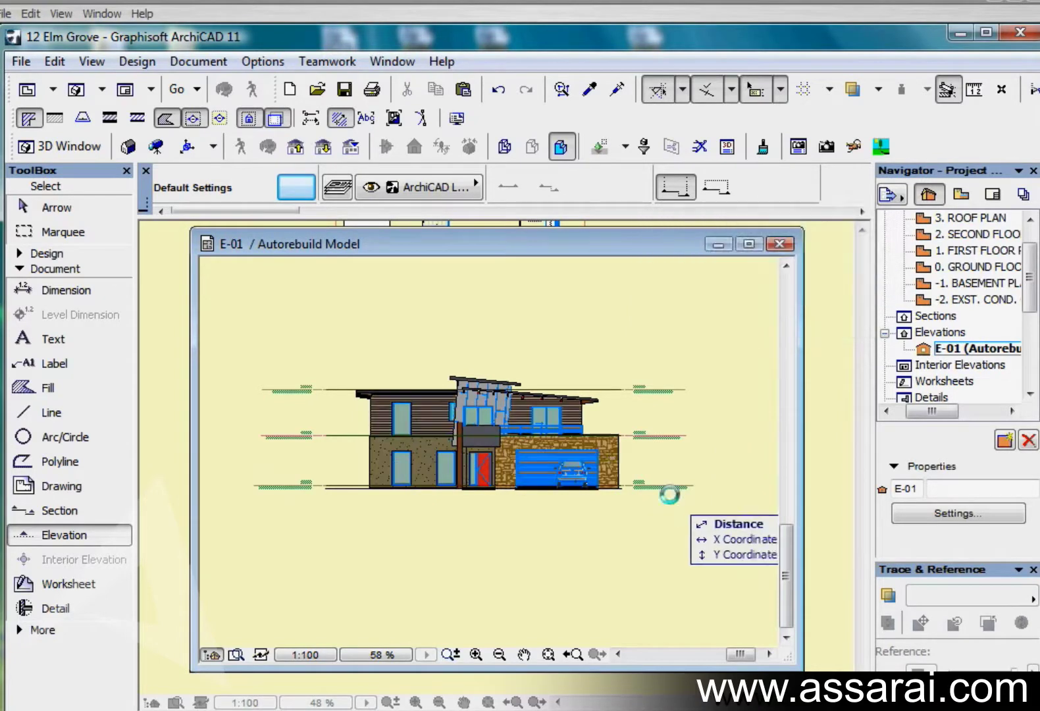
Step: Maximize the E-01 elevation window and examine the shaded facade and its hatching
{"action": "scroll", "coordinate": [562, 461], "scroll_direction": "up", "scroll_amount": 4}
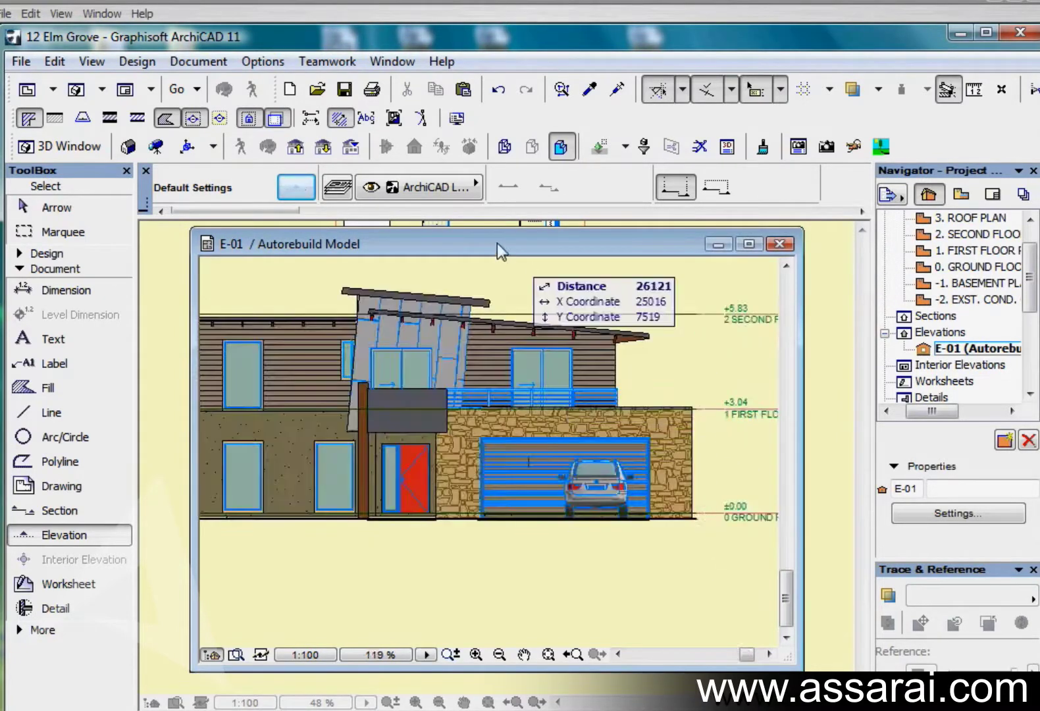
{"action": "left_click_drag", "start_coordinate": [497, 243], "coordinate": [471, 235]}
{"action": "left_click", "coordinate": [724, 235]}
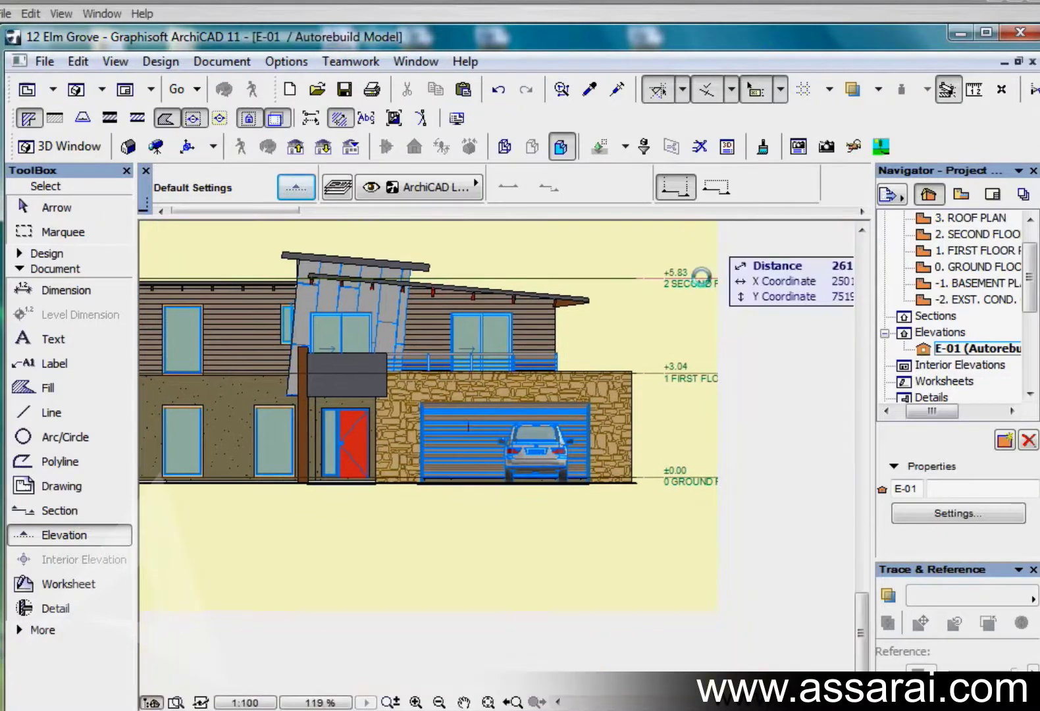
{"action": "middle_click_drag", "start_coordinate": [501, 367], "coordinate": [602, 487]}
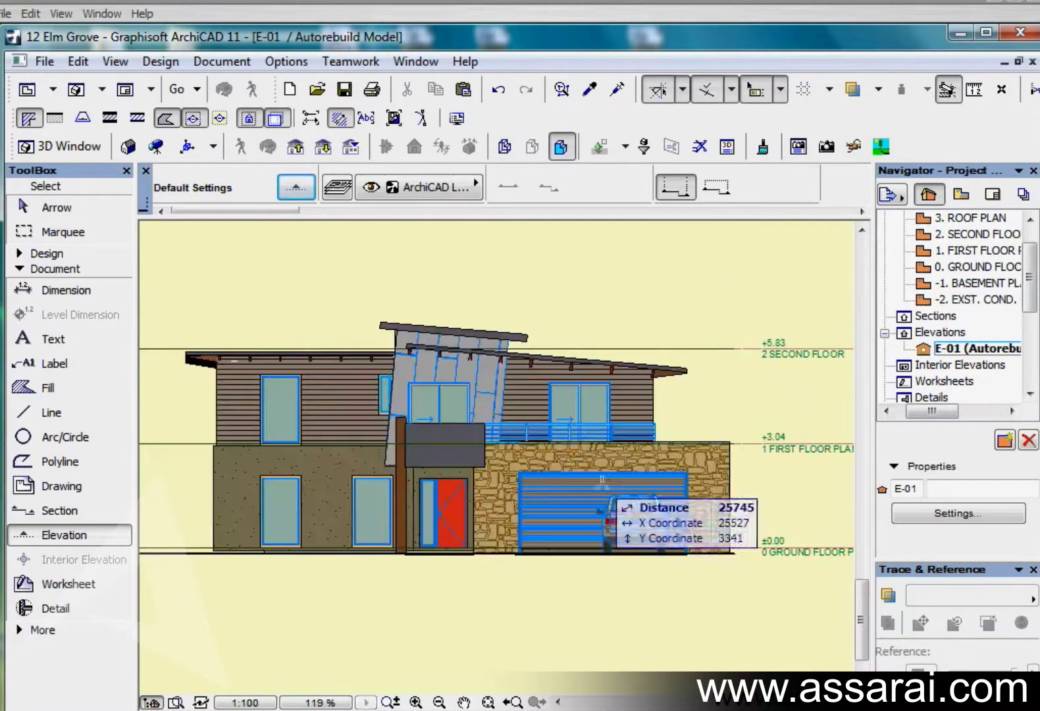
{"action": "middle_click_drag", "start_coordinate": [553, 457], "coordinate": [574, 440]}
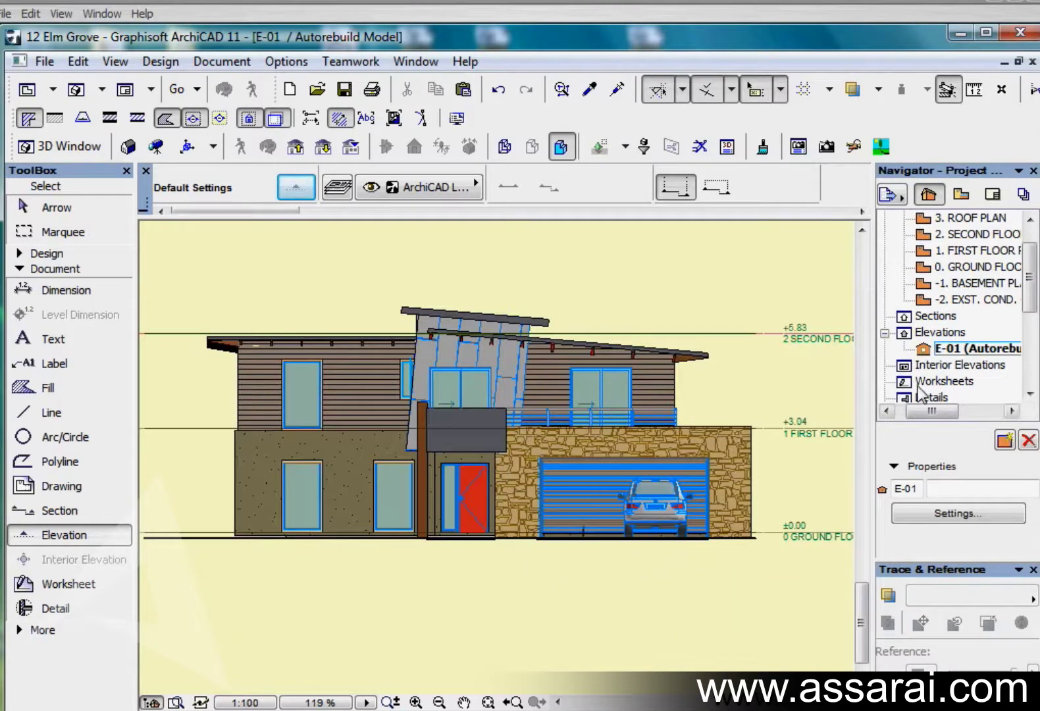
Step: Reopen the selection settings of elevation E-01 and keep Viewpoint Sun Settings on Custom under Sun and Shadows
{"action": "right_click", "coordinate": [926, 353]}
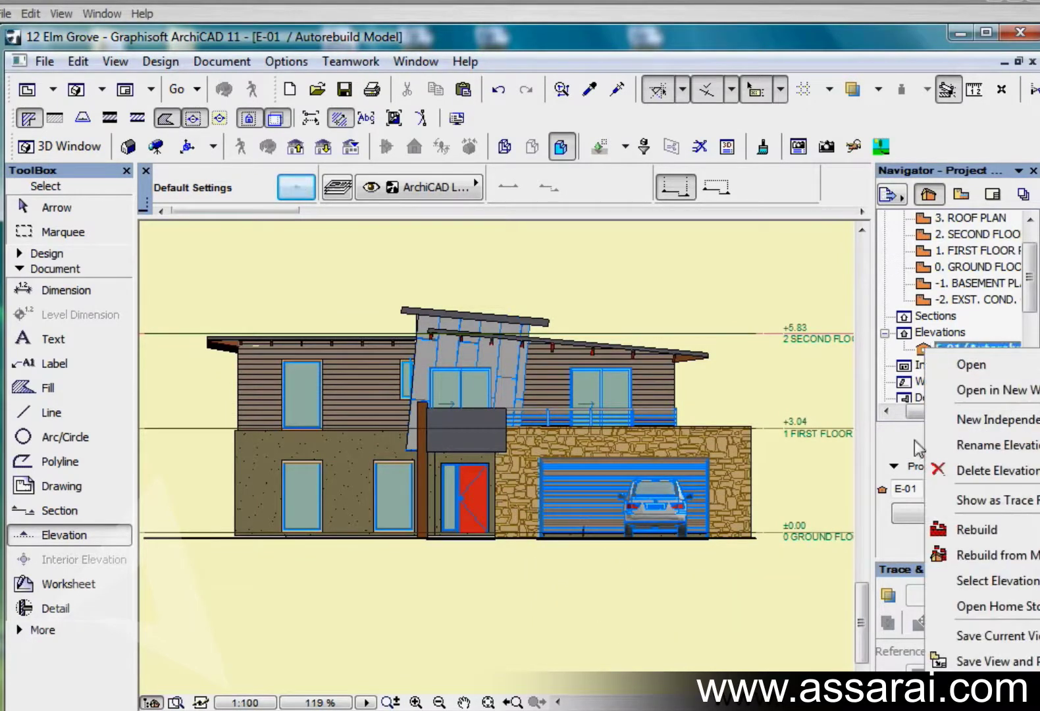
{"action": "left_click", "coordinate": [997, 580]}
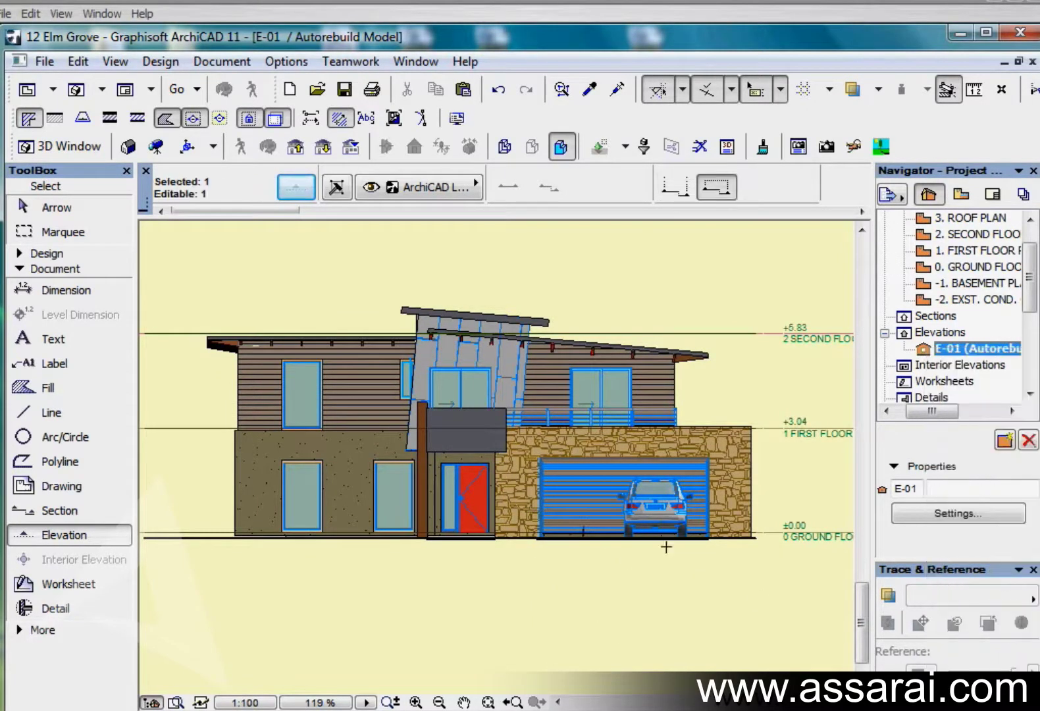
{"action": "key", "text": "ctrl+t"}
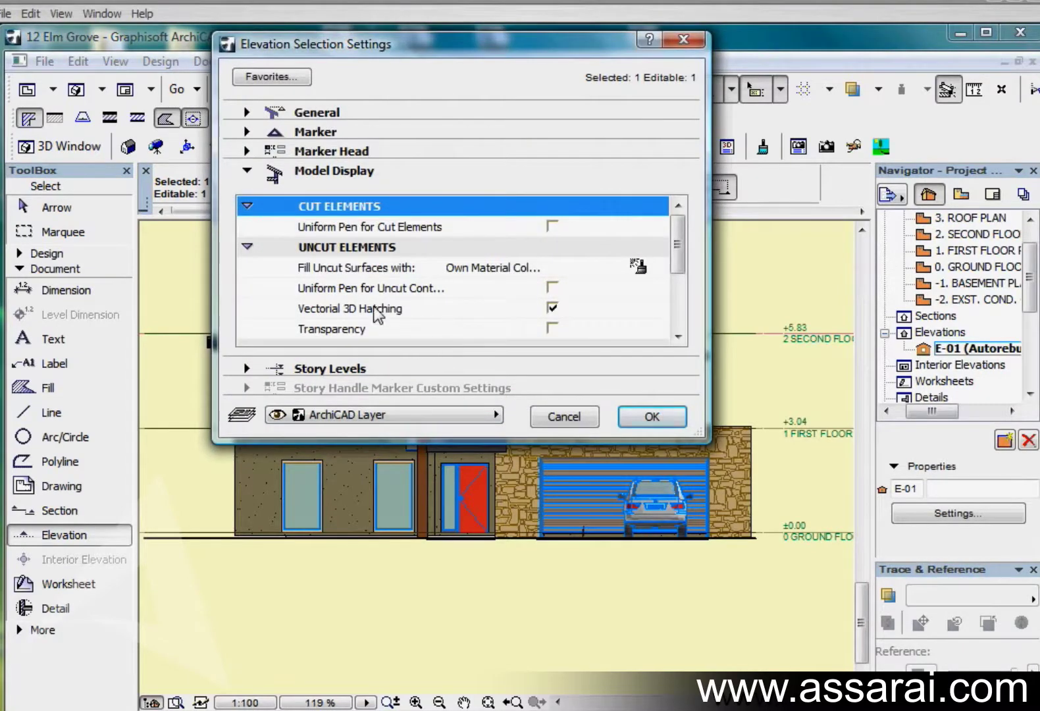
{"action": "left_click", "coordinate": [677, 338]}
{"action": "left_click", "coordinate": [676, 337]}
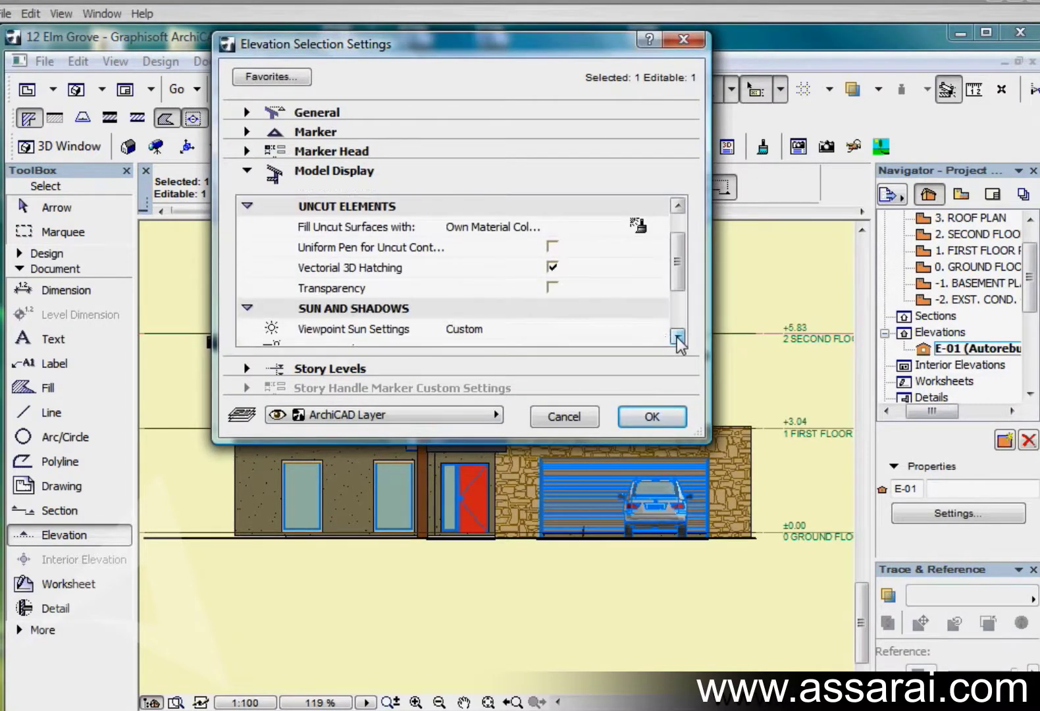
{"action": "left_click", "coordinate": [676, 337]}
{"action": "left_click", "coordinate": [677, 337]}
{"action": "left_click", "coordinate": [677, 337]}
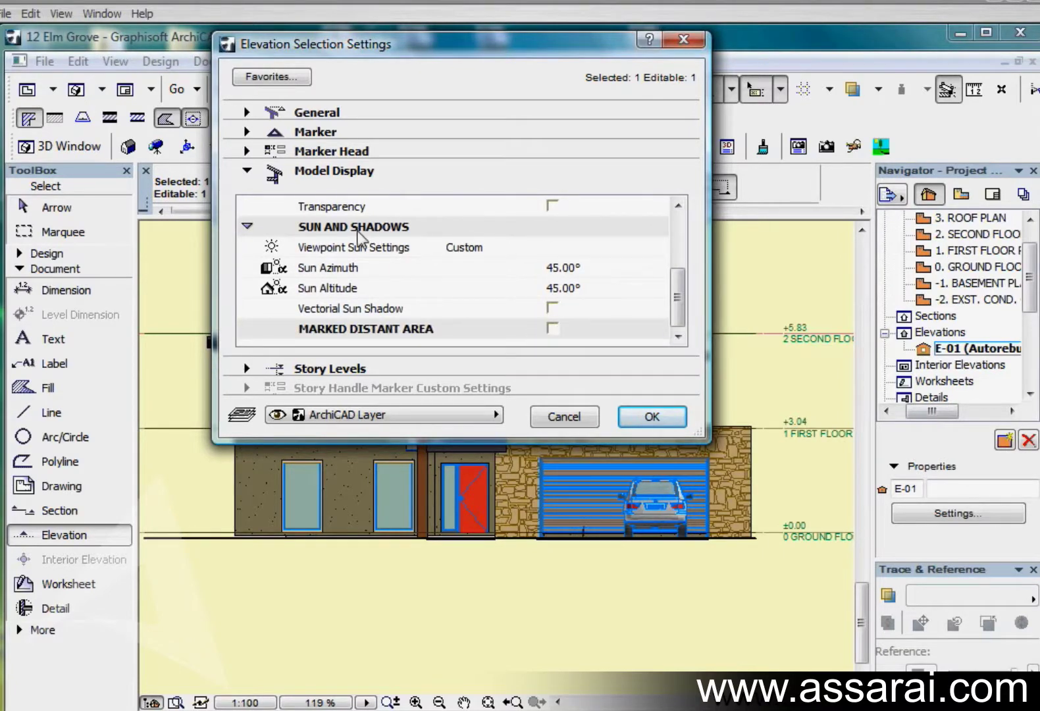
{"action": "left_click", "coordinate": [548, 249]}
{"action": "left_click", "coordinate": [657, 248]}
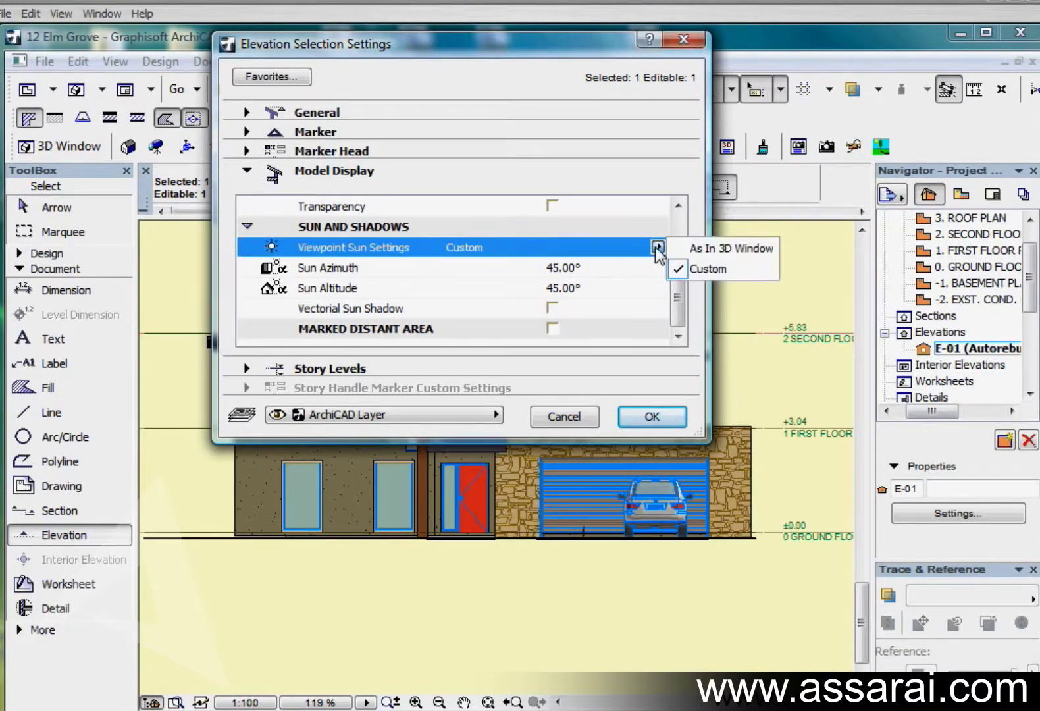
{"action": "left_click", "coordinate": [728, 269]}
Step: Enable Vectorial Sun Shadow for E-01, set the Sun Azimuth to 25°, and apply the settings
{"action": "left_click", "coordinate": [552, 307]}
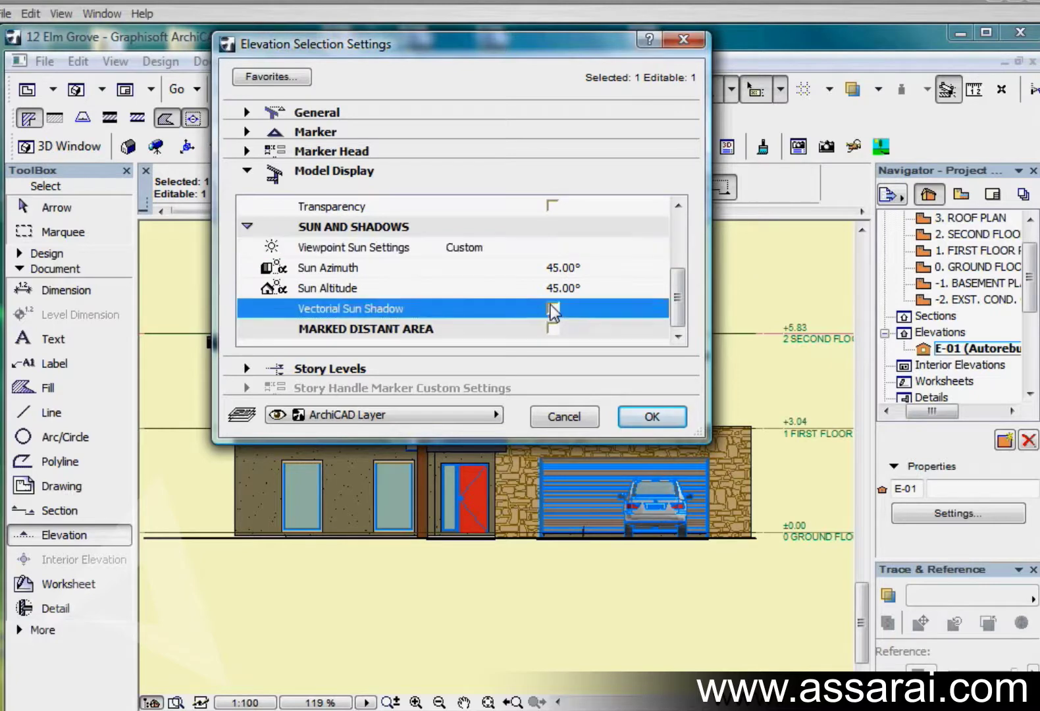
{"action": "left_click", "coordinate": [552, 307]}
{"action": "left_click", "coordinate": [558, 267]}
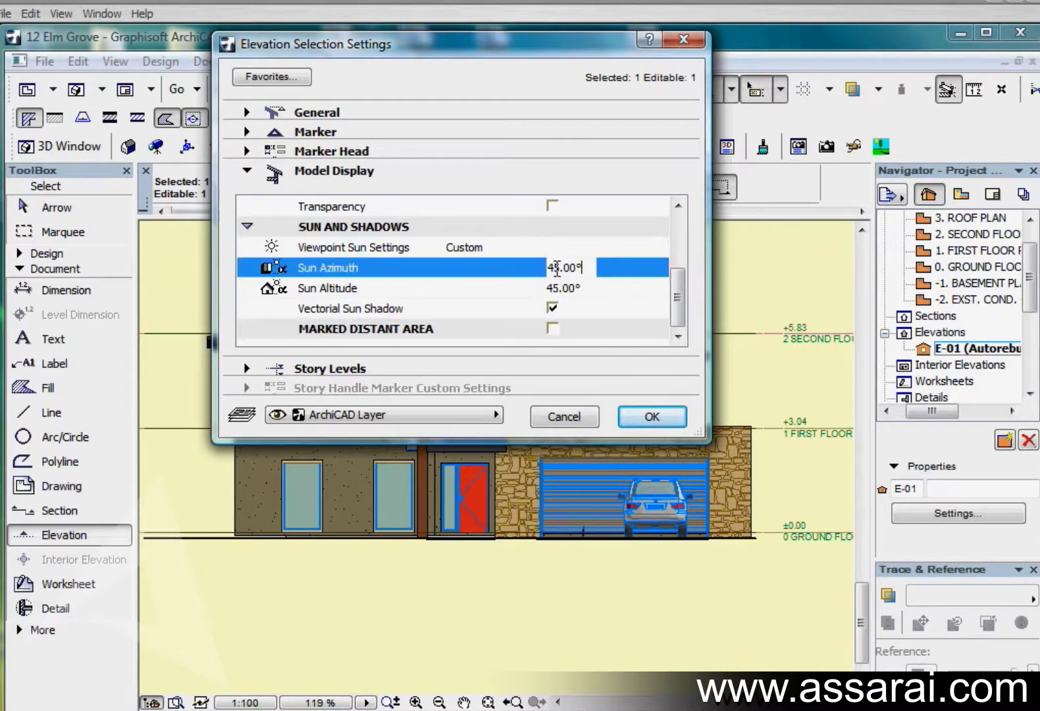
{"action": "double_click", "coordinate": [553, 267]}
{"action": "type", "text": "25"}
{"action": "left_click", "coordinate": [555, 289]}
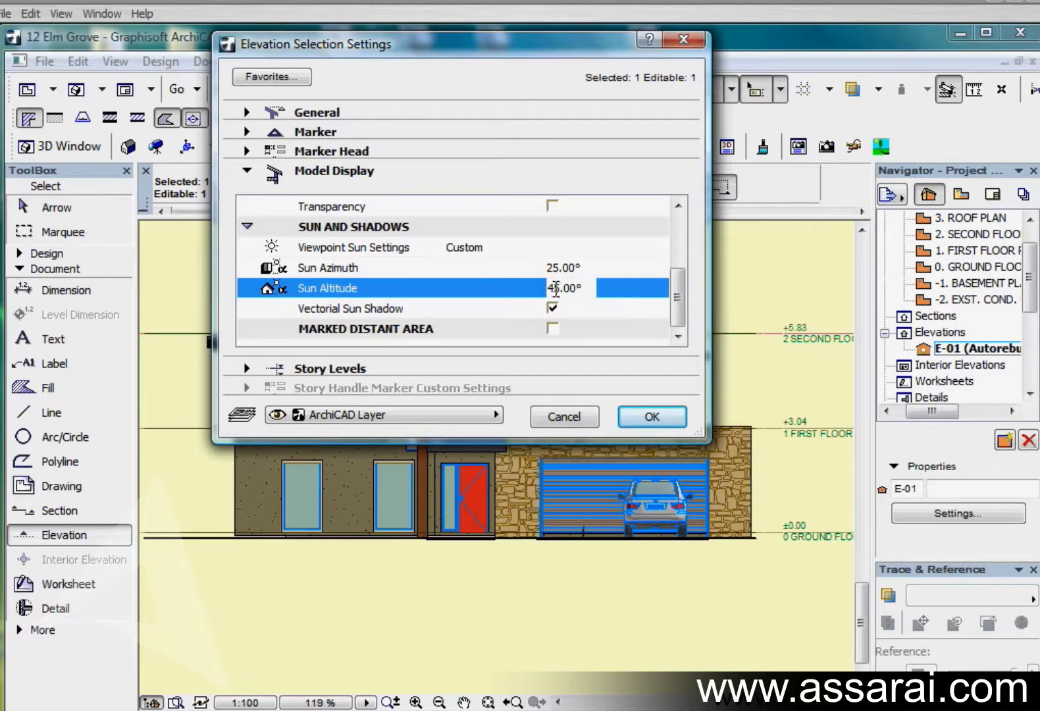
{"action": "left_click", "coordinate": [650, 418]}
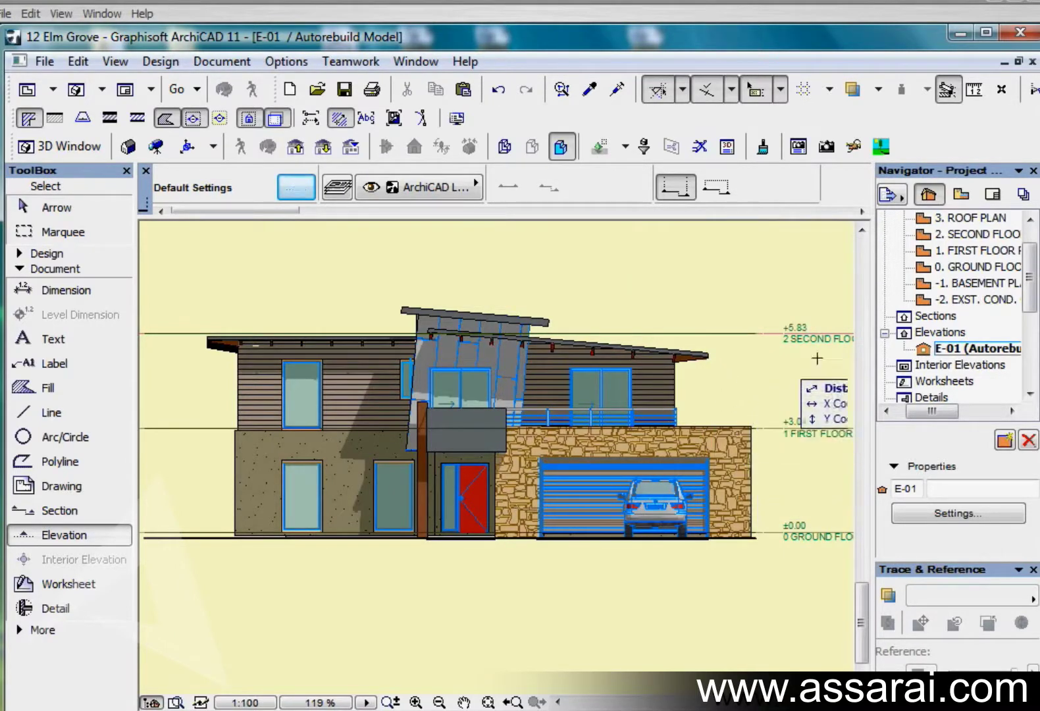
Step: Reopen E-01's selection settings, fill its uncut surfaces with Uniform pencolor, and apply the change
{"action": "right_click", "coordinate": [948, 349]}
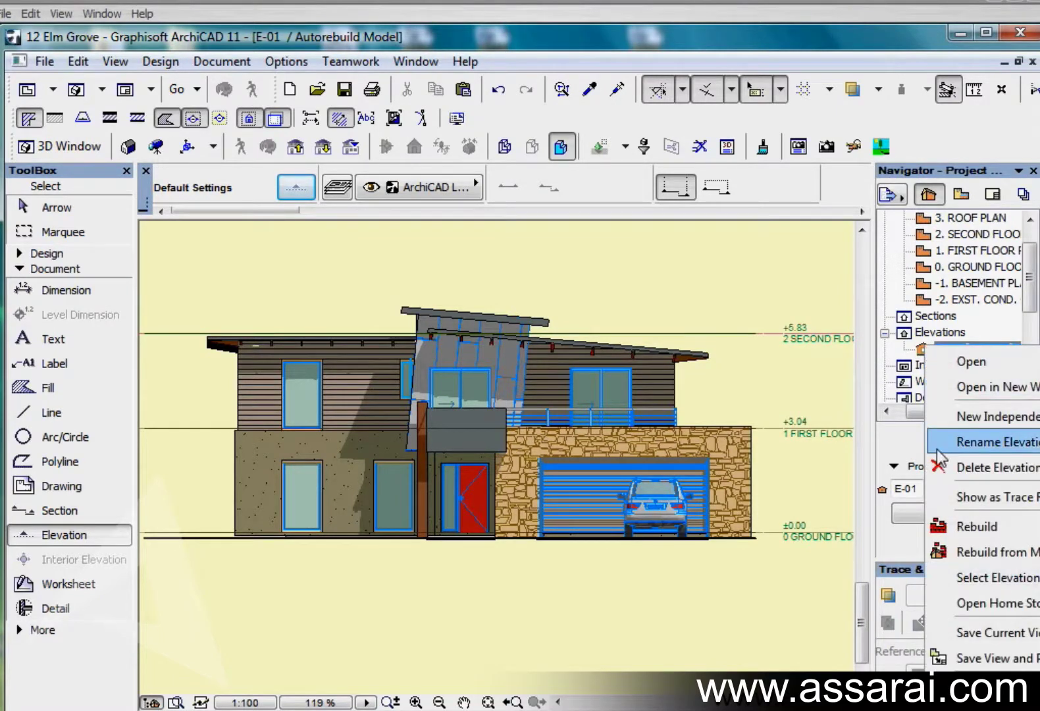
{"action": "left_click", "coordinate": [998, 577]}
{"action": "key", "text": "ctrl+t"}
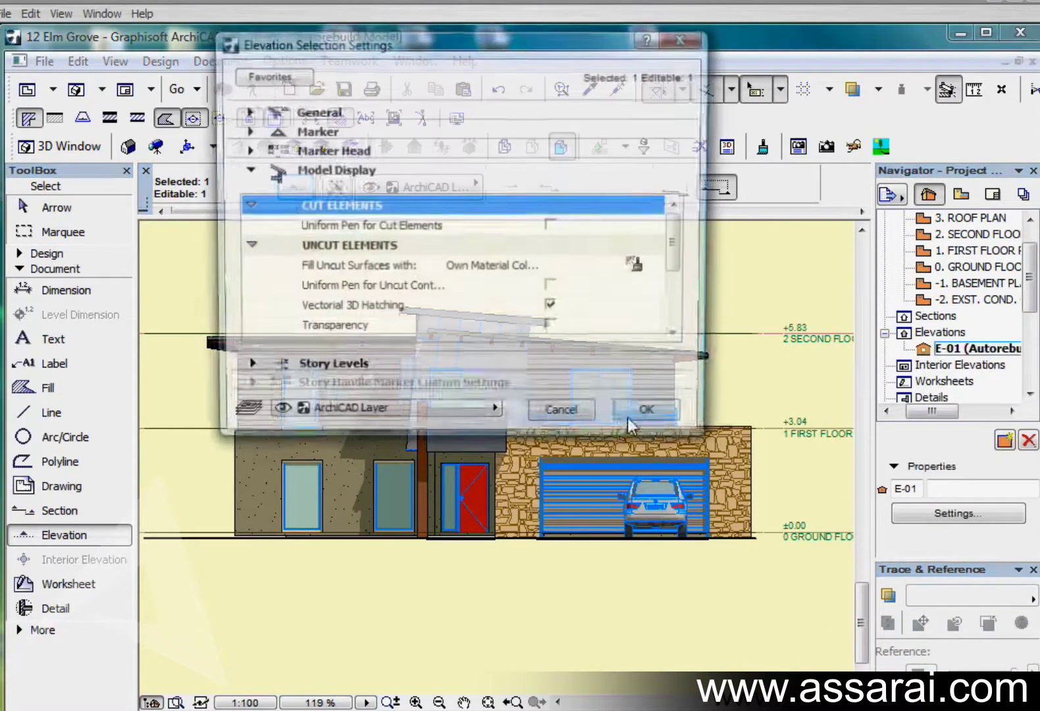
{"action": "left_click", "coordinate": [650, 268]}
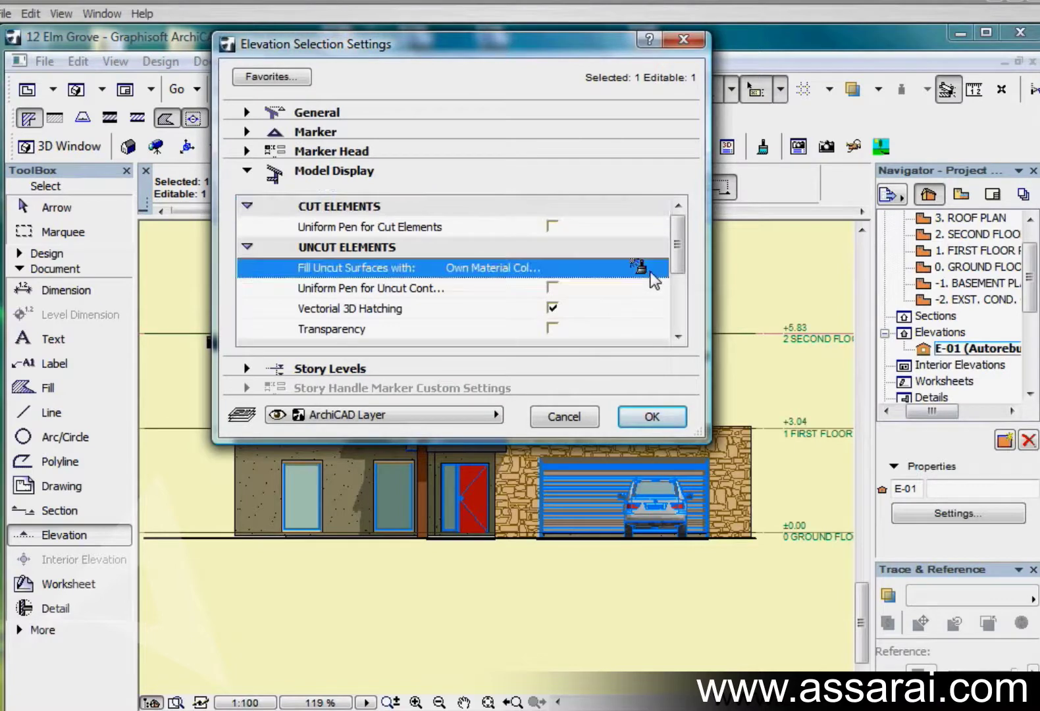
{"action": "left_click", "coordinate": [657, 267]}
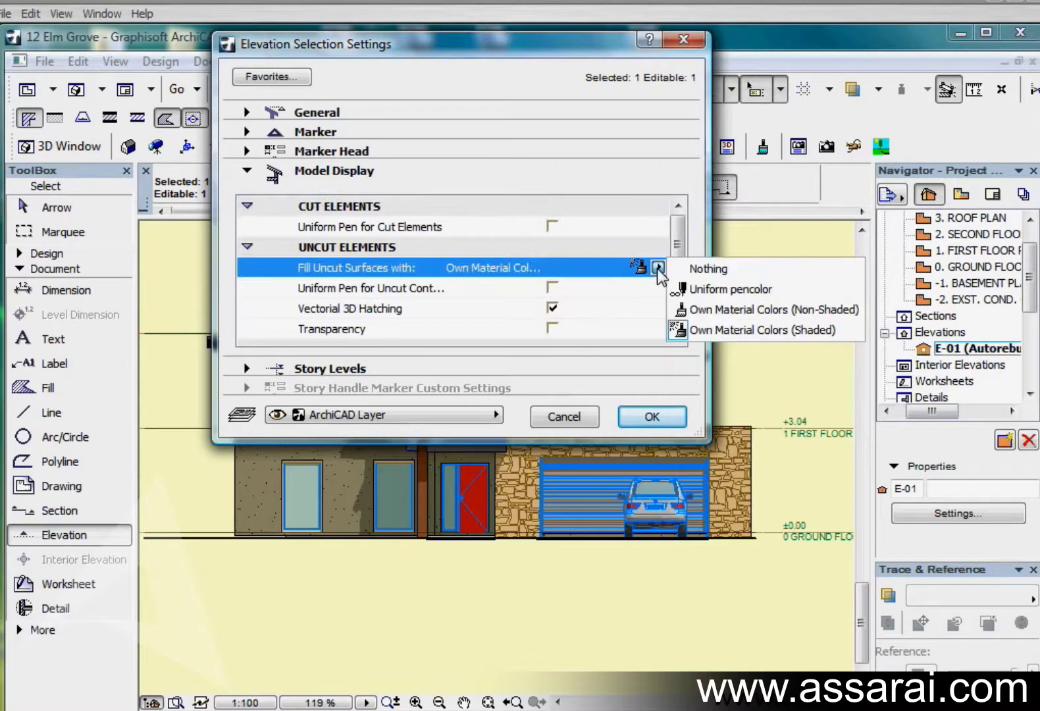
{"action": "left_click", "coordinate": [689, 292]}
{"action": "left_click", "coordinate": [662, 420]}
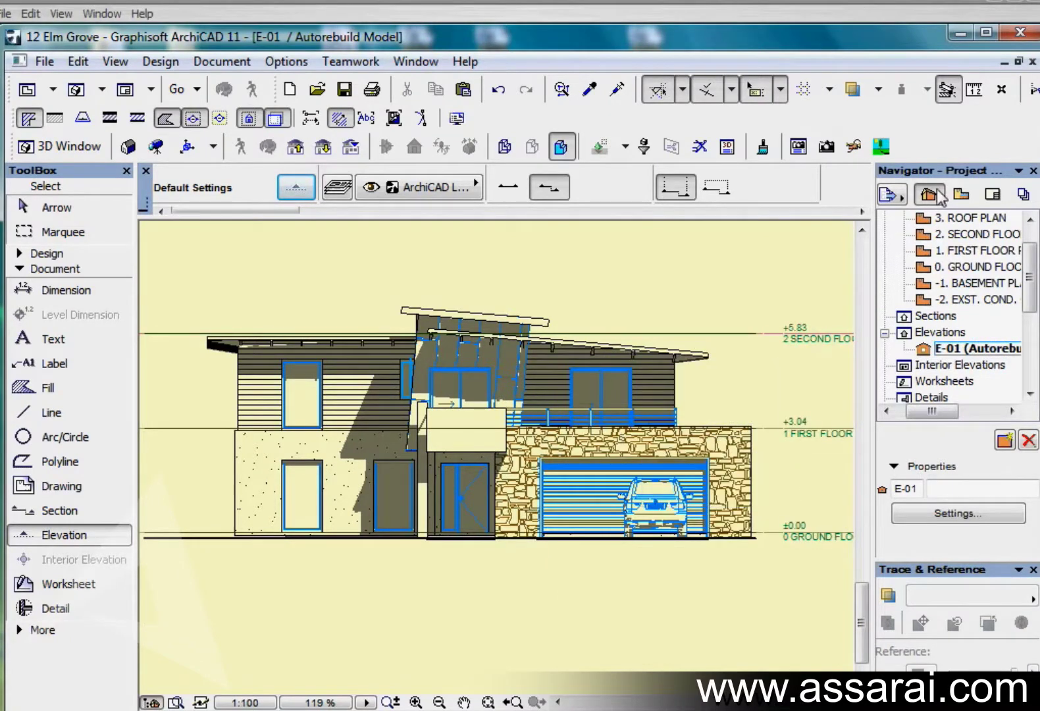
{"action": "right_click", "coordinate": [922, 355]}
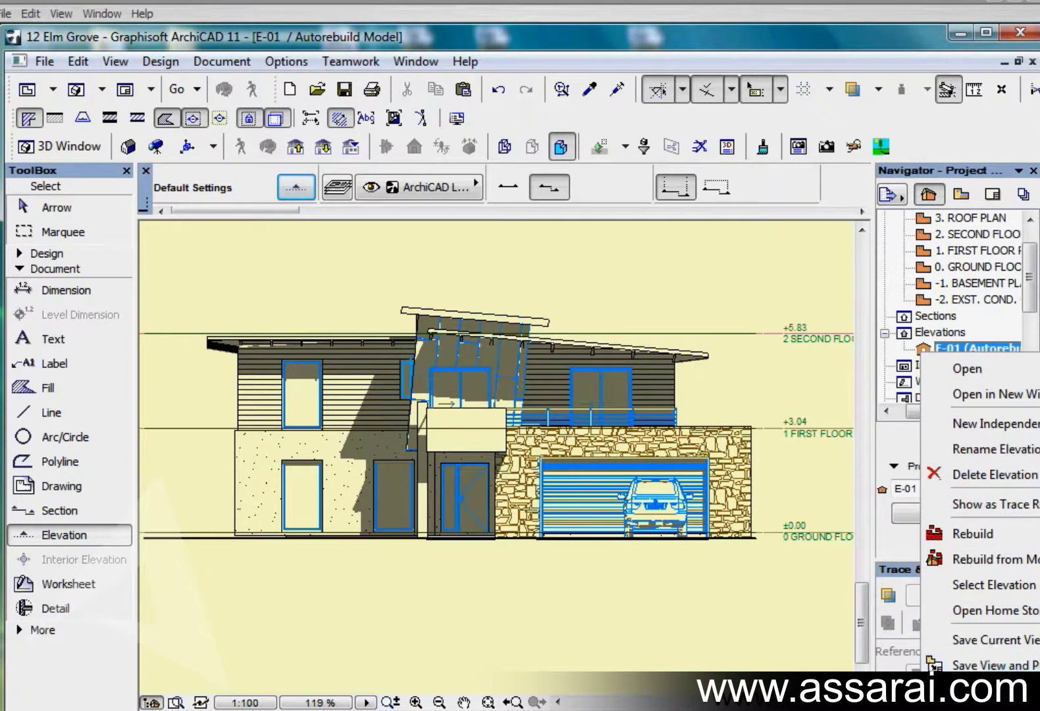
{"action": "key", "text": "Escape"}
{"action": "left_click", "coordinate": [958, 513]}
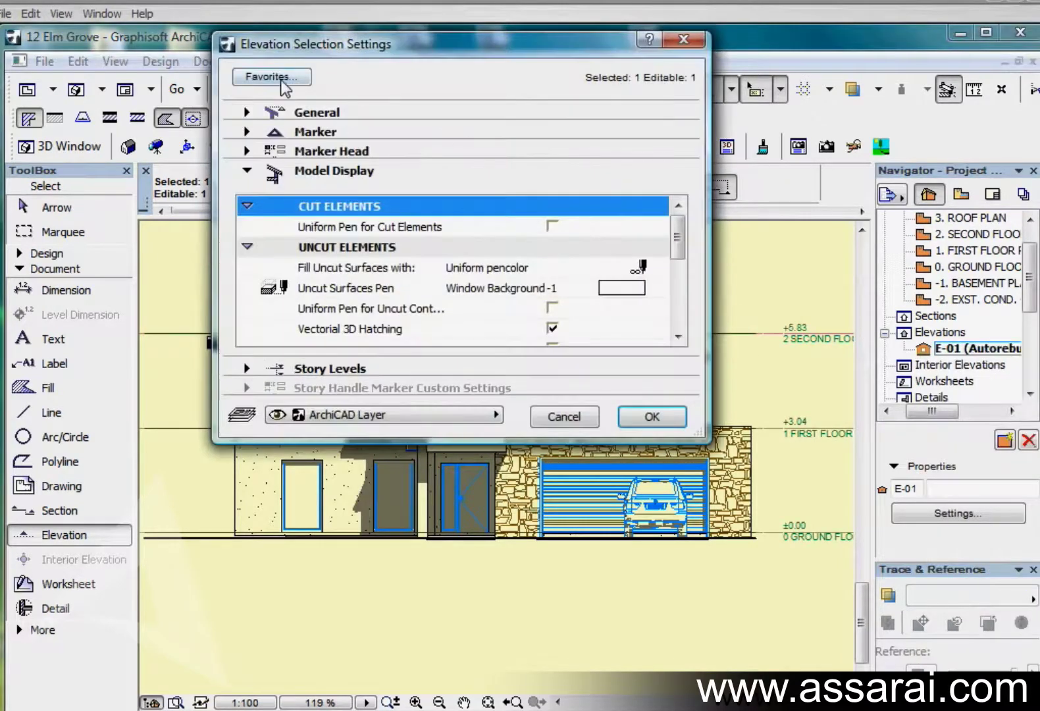
{"action": "left_click", "coordinate": [583, 418]}
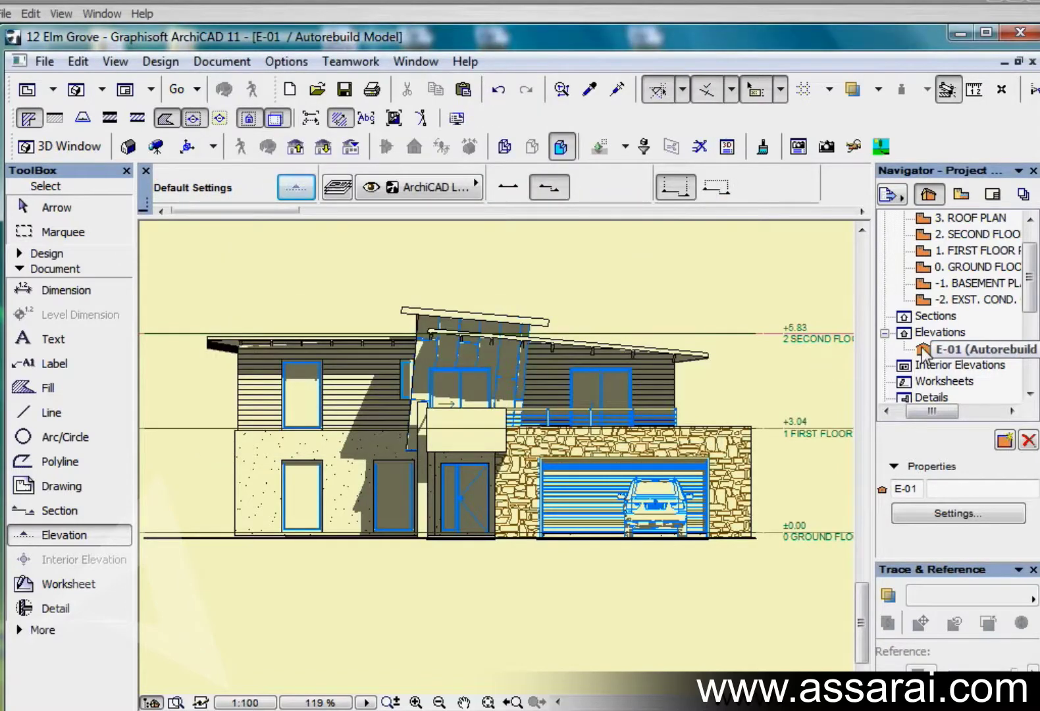
Step: Open the 0. GROUND FLOOR PLAN view from the view map and open the selection settings of the E-01 elevation marker
{"action": "left_click", "coordinate": [962, 194]}
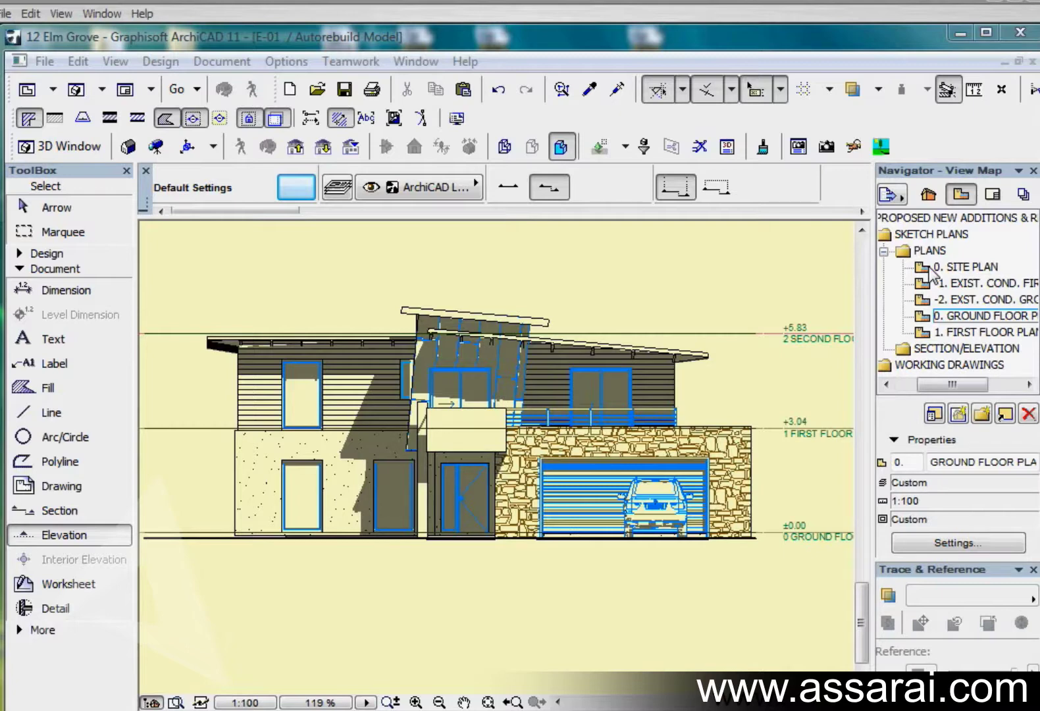
{"action": "double_click", "coordinate": [947, 315]}
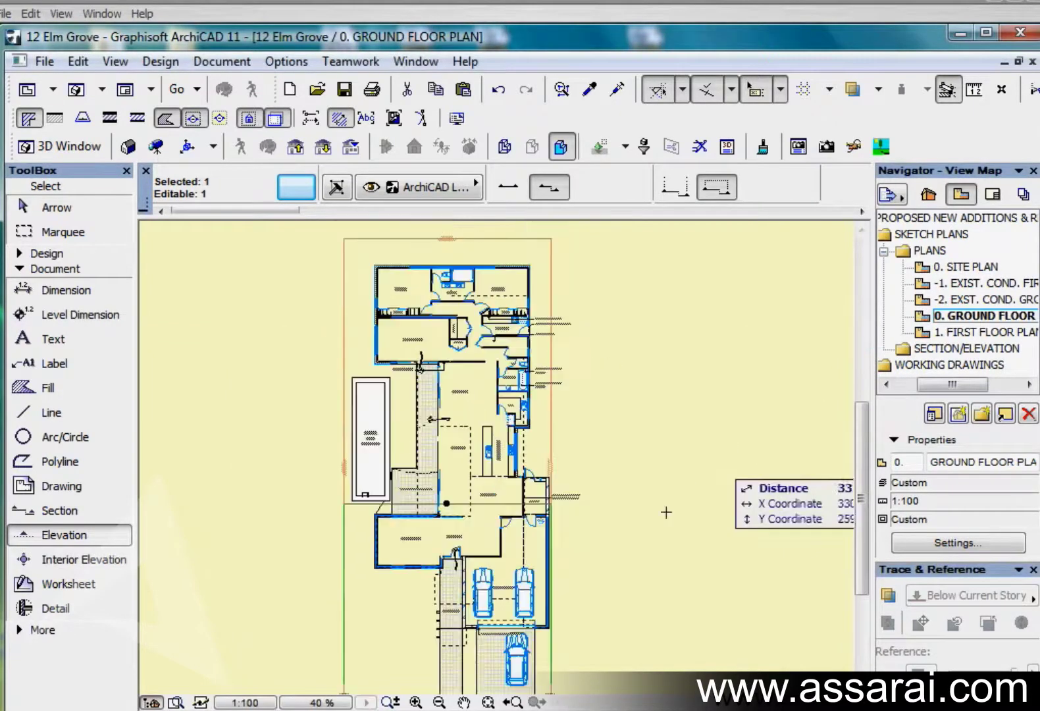
{"action": "middle_click_drag", "start_coordinate": [623, 580], "coordinate": [663, 447]}
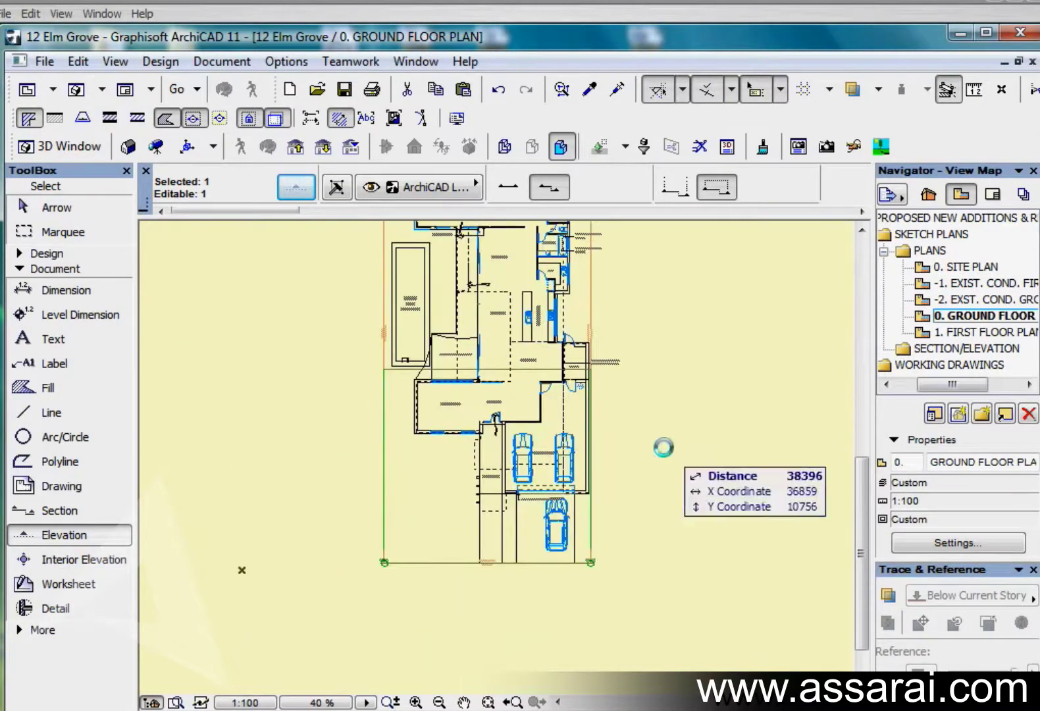
{"action": "left_click", "coordinate": [53, 535]}
{"action": "key", "text": "ctrl+t"}
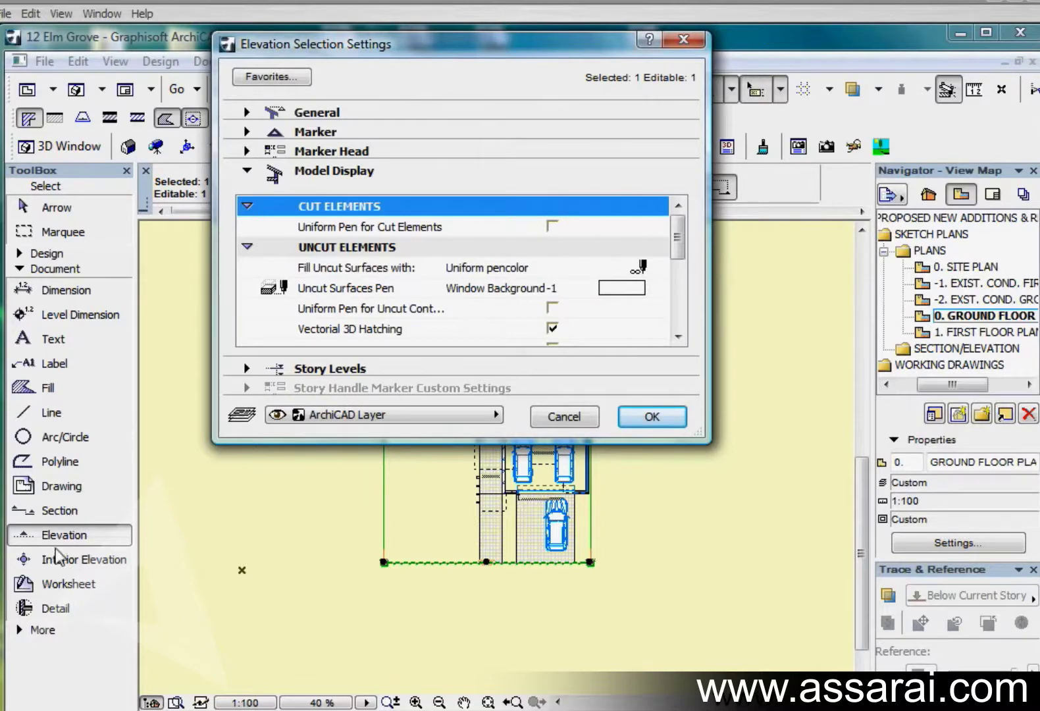
Step: Enable Marked Distant Area in E-01's model display and set its uncut surfaces to be filled with Nothing
{"action": "left_click", "coordinate": [248, 172]}
{"action": "left_click", "coordinate": [248, 171]}
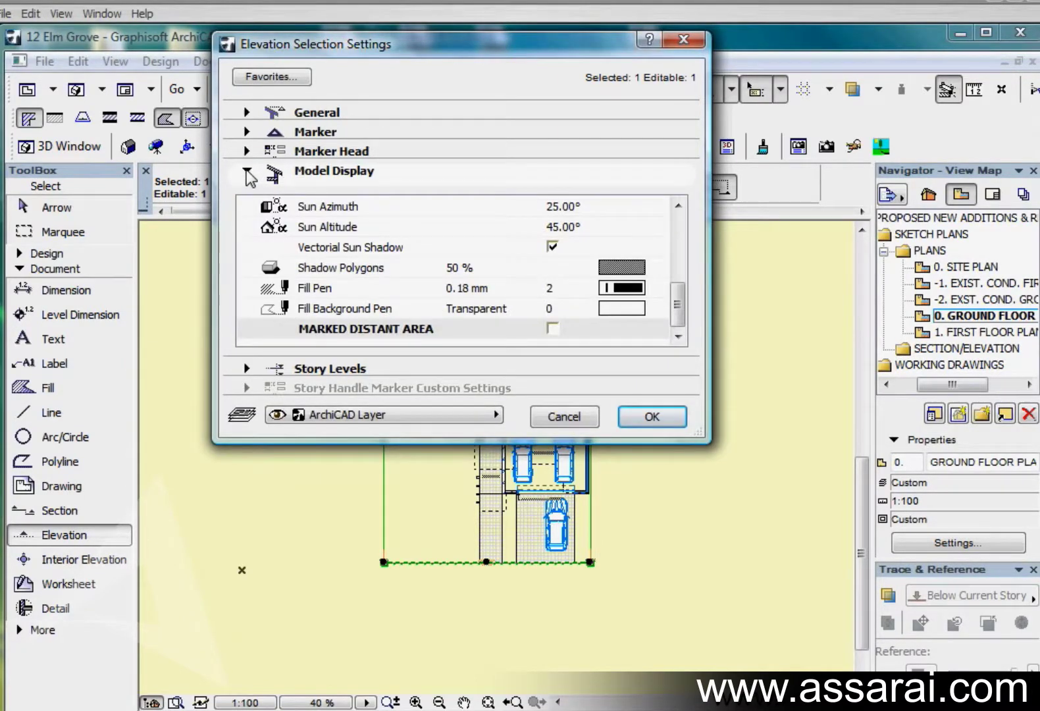
{"action": "left_click", "coordinate": [248, 112]}
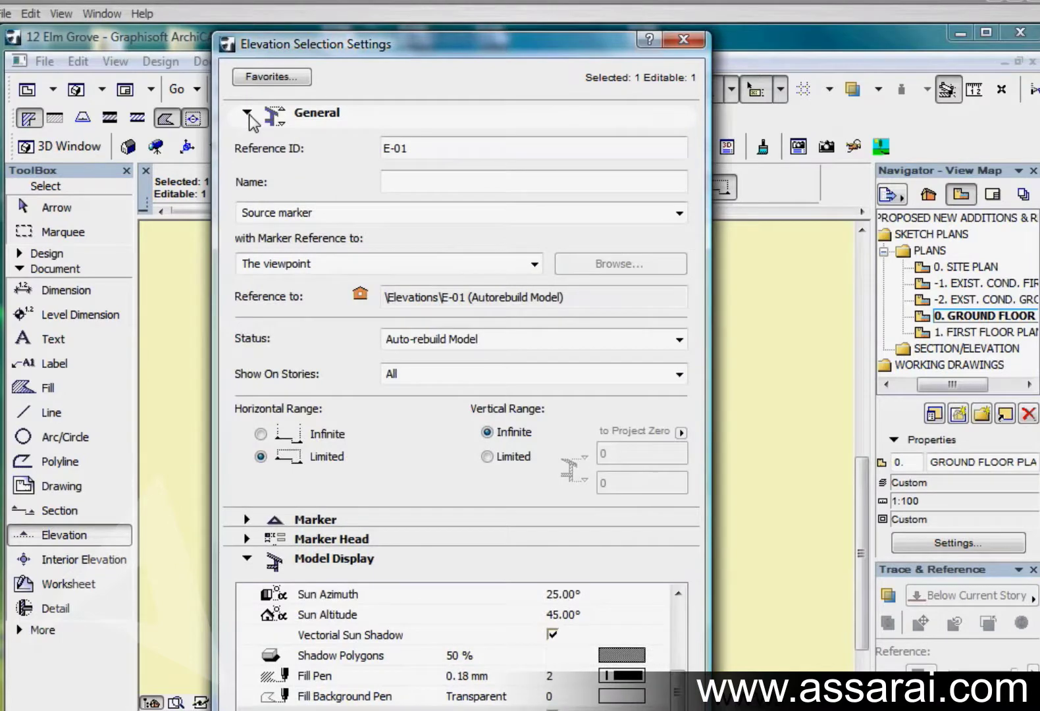
{"action": "left_click", "coordinate": [249, 114]}
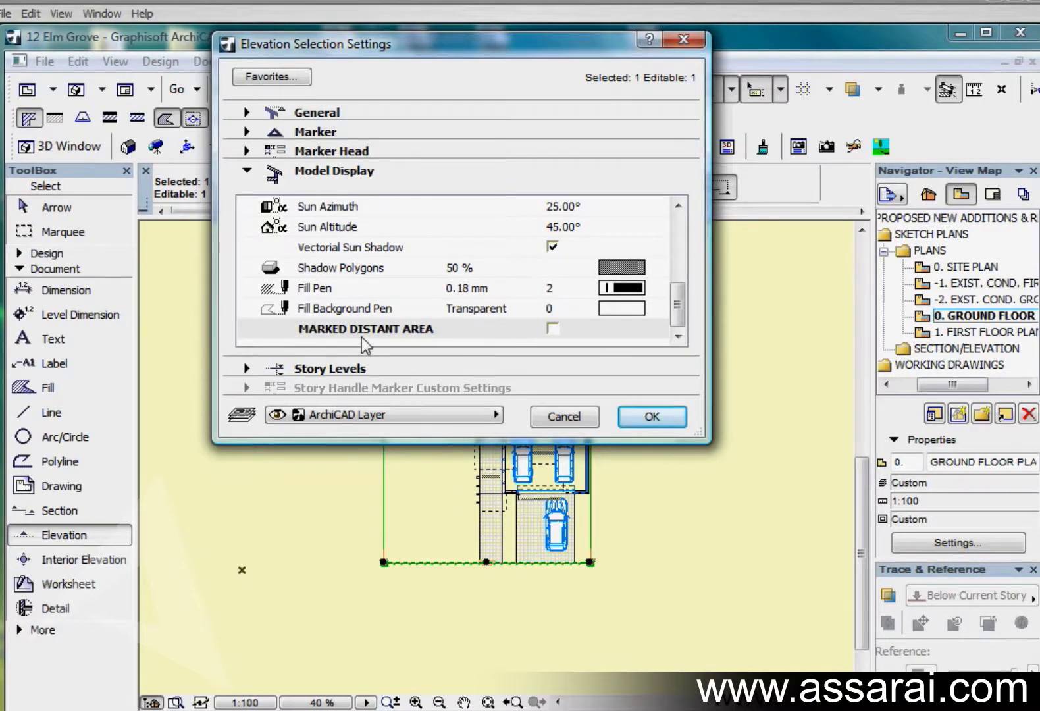
{"action": "left_click", "coordinate": [552, 327]}
{"action": "left_click", "coordinate": [677, 337]}
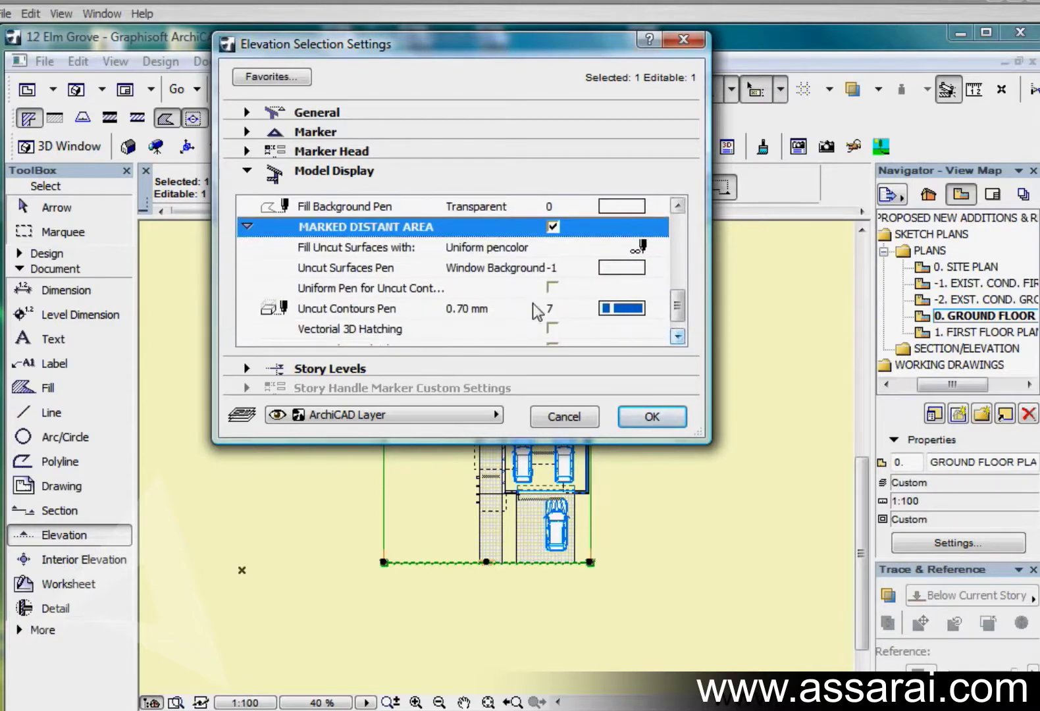
{"action": "left_click", "coordinate": [640, 247]}
{"action": "left_click", "coordinate": [715, 251]}
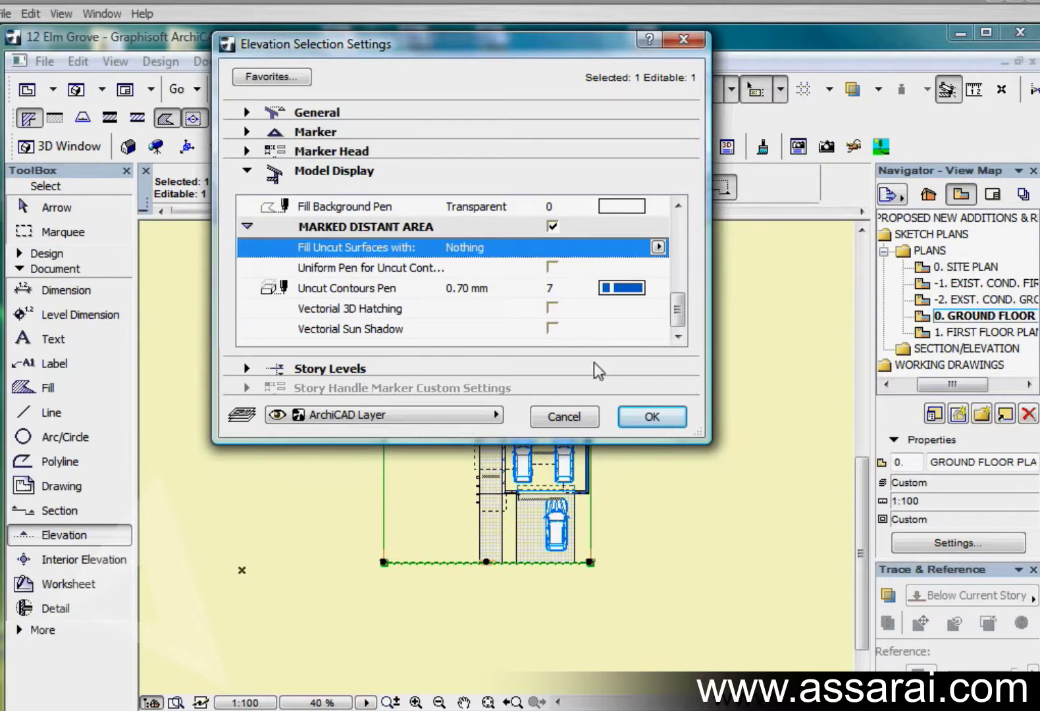
Step: Apply the elevation settings and move E-01's marked distant area line deeper into the building, across the two parked cars in the garage
{"action": "left_click", "coordinate": [652, 420]}
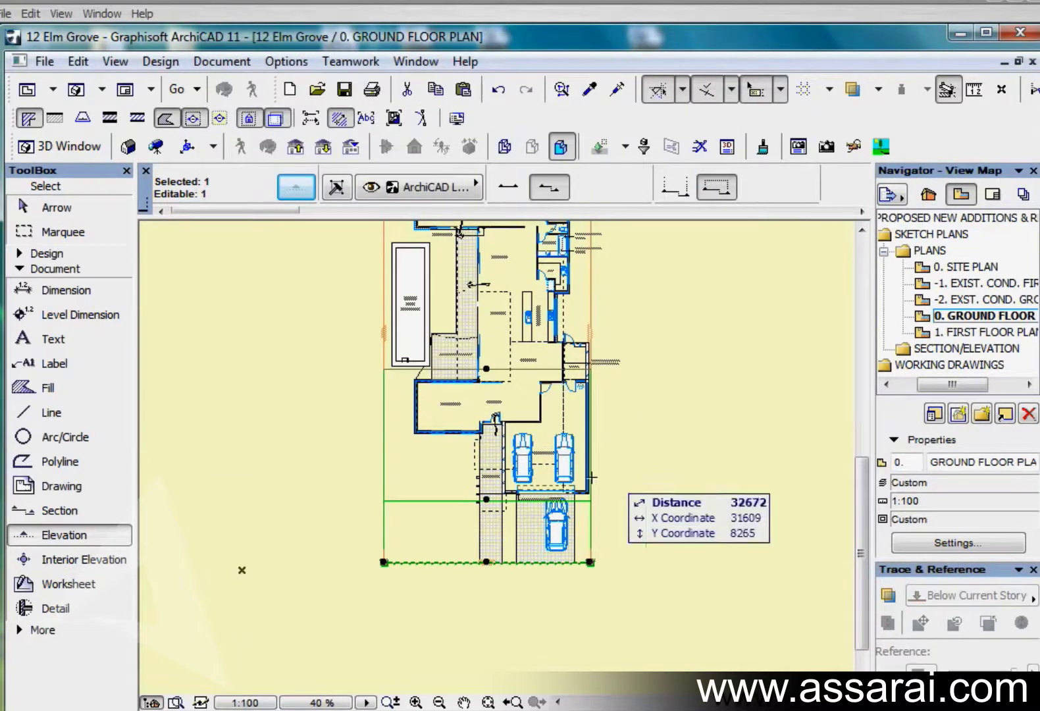
{"action": "left_click", "coordinate": [491, 497]}
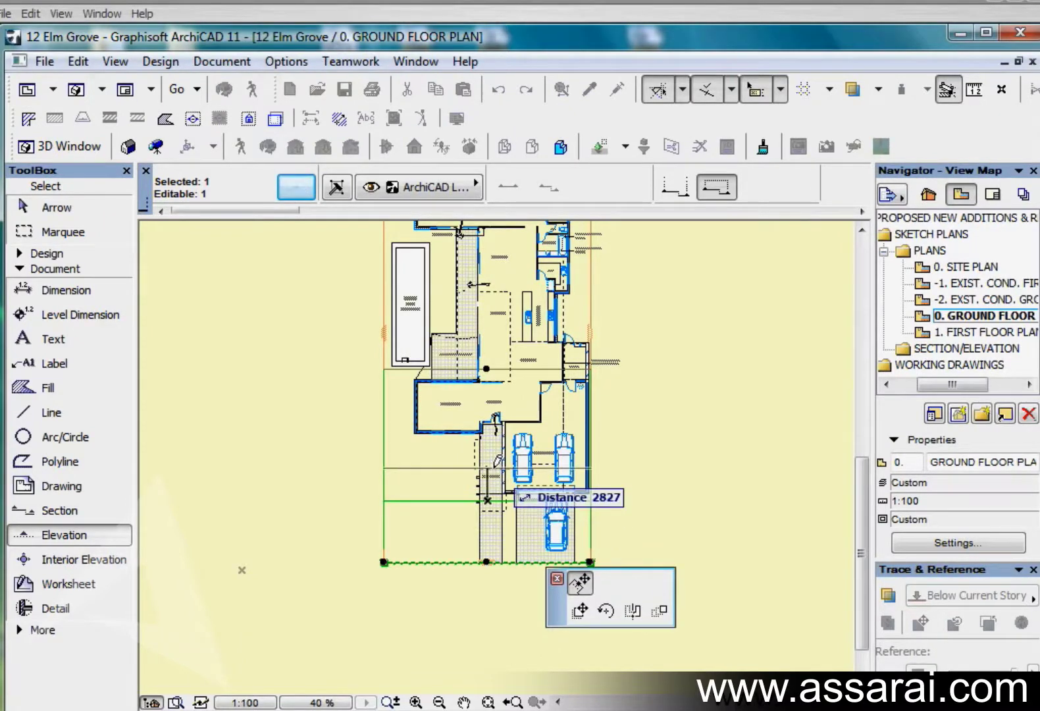
{"action": "left_click", "coordinate": [489, 507]}
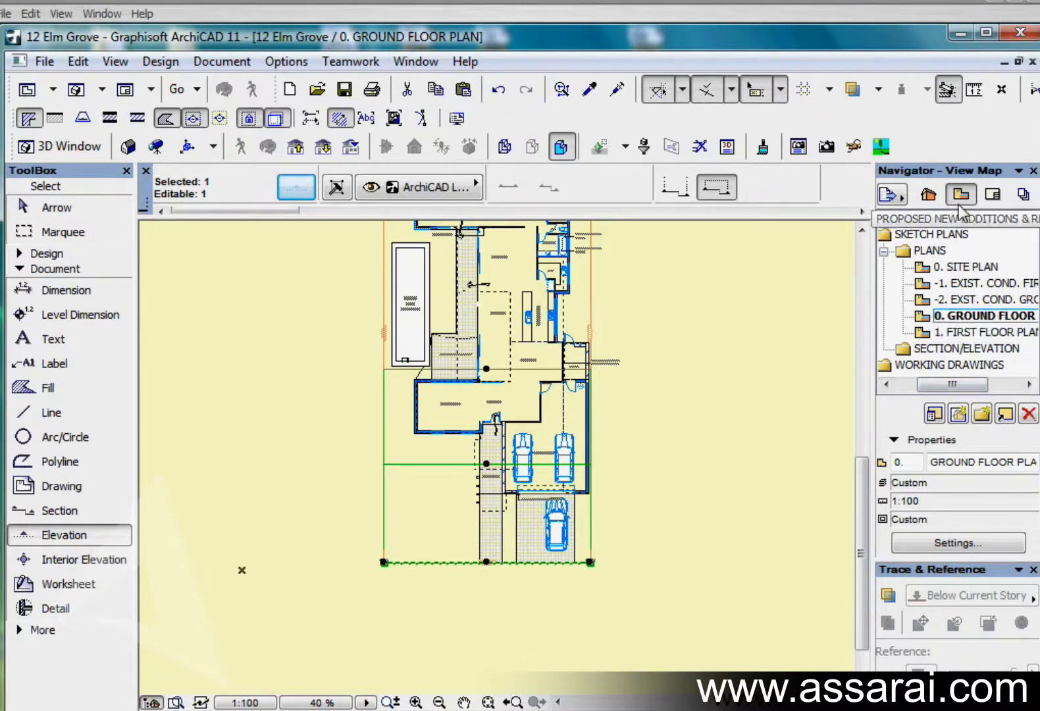
Step: Open the E-01 elevation from the project map, select its elevation marker, and open the selection settings
{"action": "left_click", "coordinate": [929, 196]}
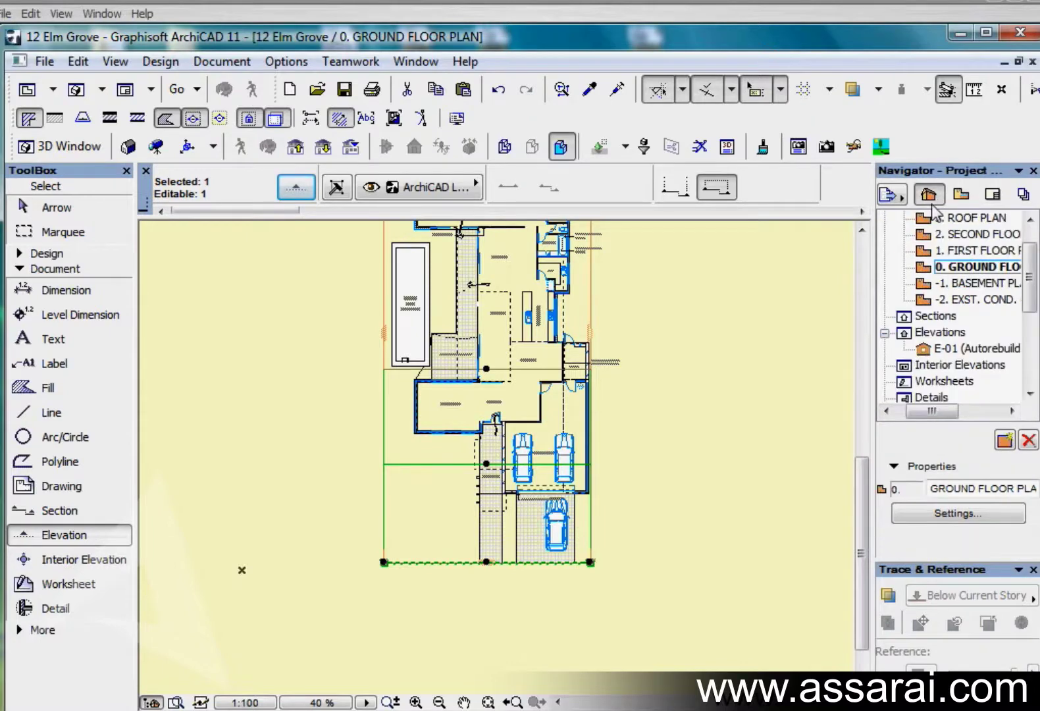
{"action": "double_click", "coordinate": [923, 351]}
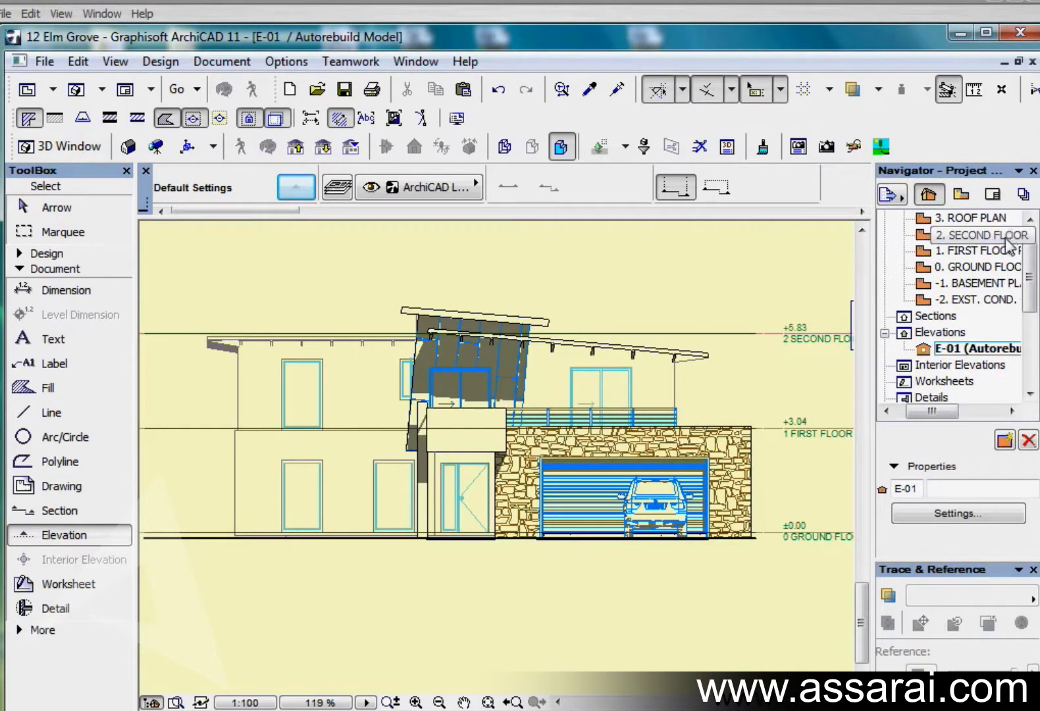
{"action": "right_click", "coordinate": [924, 354]}
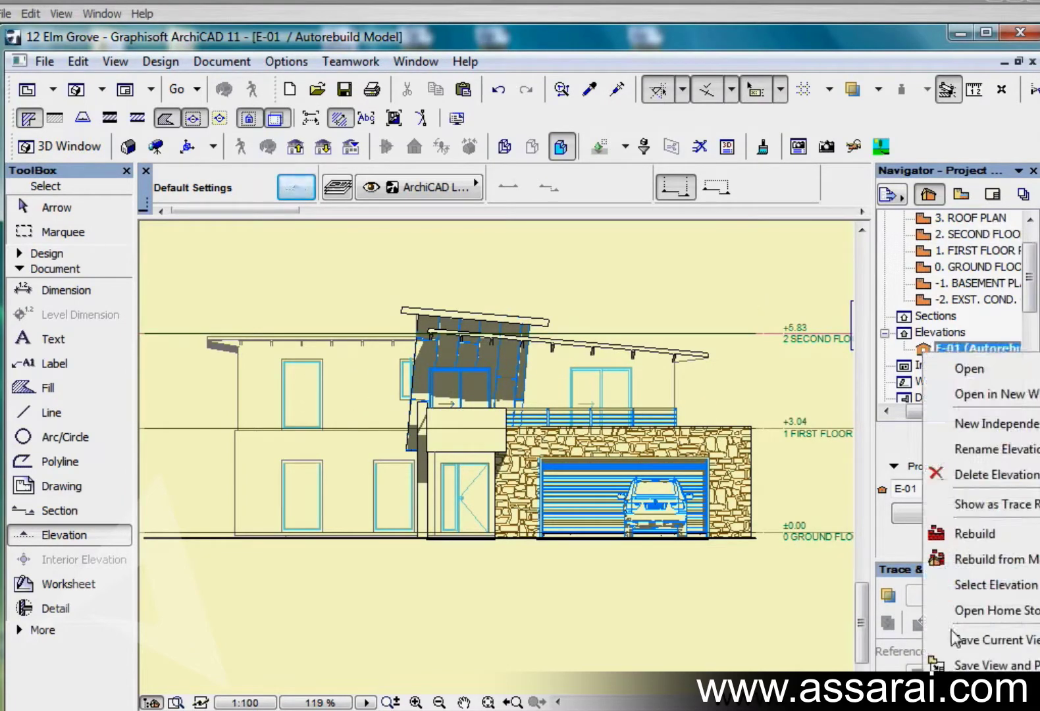
{"action": "left_click", "coordinate": [952, 585]}
{"action": "key", "text": "ctrl+t"}
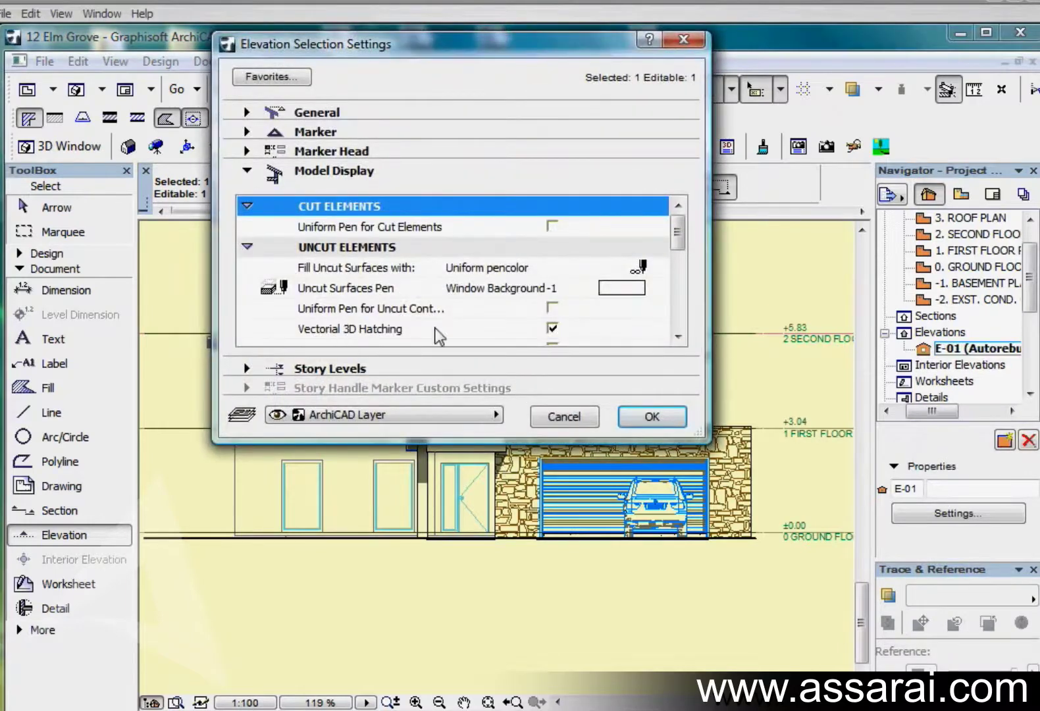
Step: Enable Vectorial 3D Hatching and Vectorial Sun Shadow for the marked distant area in E-01's model display
{"action": "left_click", "coordinate": [678, 337]}
{"action": "left_click", "coordinate": [678, 337]}
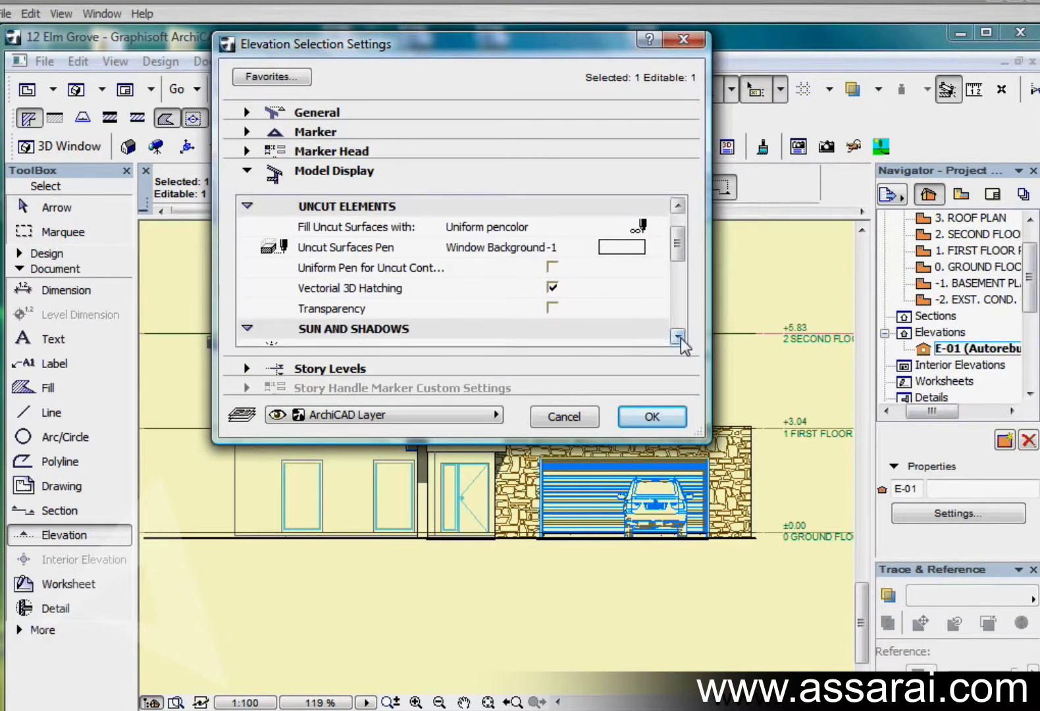
{"action": "left_click", "coordinate": [678, 337]}
{"action": "left_click", "coordinate": [678, 337]}
{"action": "left_click", "coordinate": [678, 338]}
{"action": "left_click", "coordinate": [678, 337]}
{"action": "left_click", "coordinate": [678, 337]}
{"action": "left_click", "coordinate": [678, 337]}
{"action": "left_click", "coordinate": [678, 337]}
{"action": "left_click", "coordinate": [678, 337]}
{"action": "left_click", "coordinate": [678, 337]}
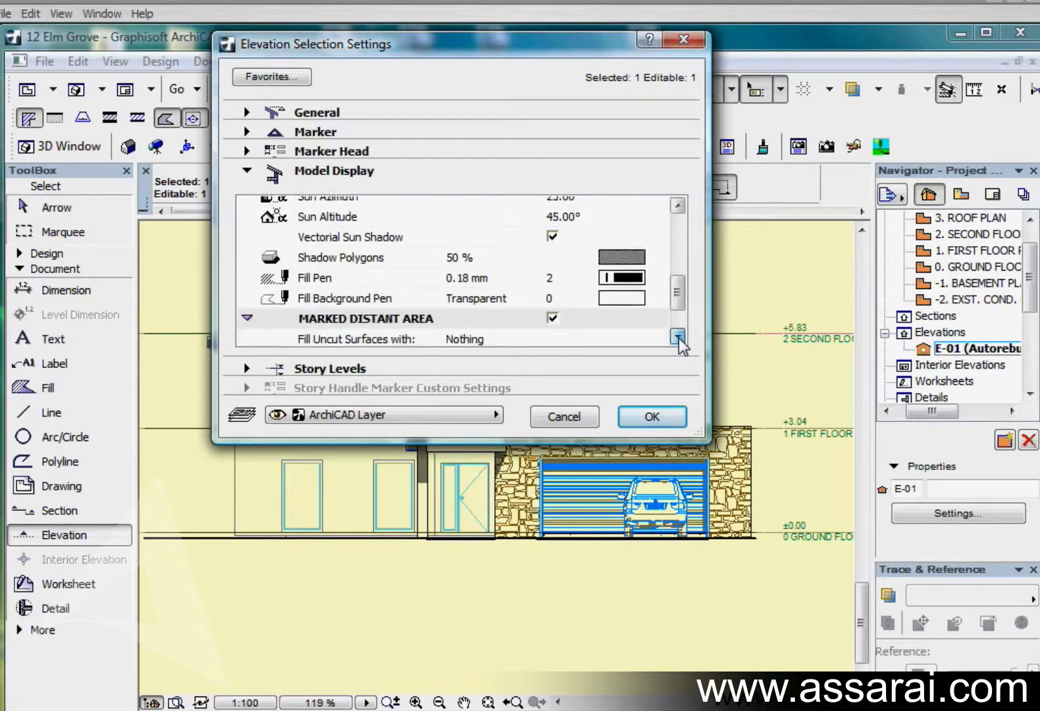
{"action": "left_click", "coordinate": [678, 337]}
{"action": "left_click", "coordinate": [678, 337]}
{"action": "left_click", "coordinate": [553, 328]}
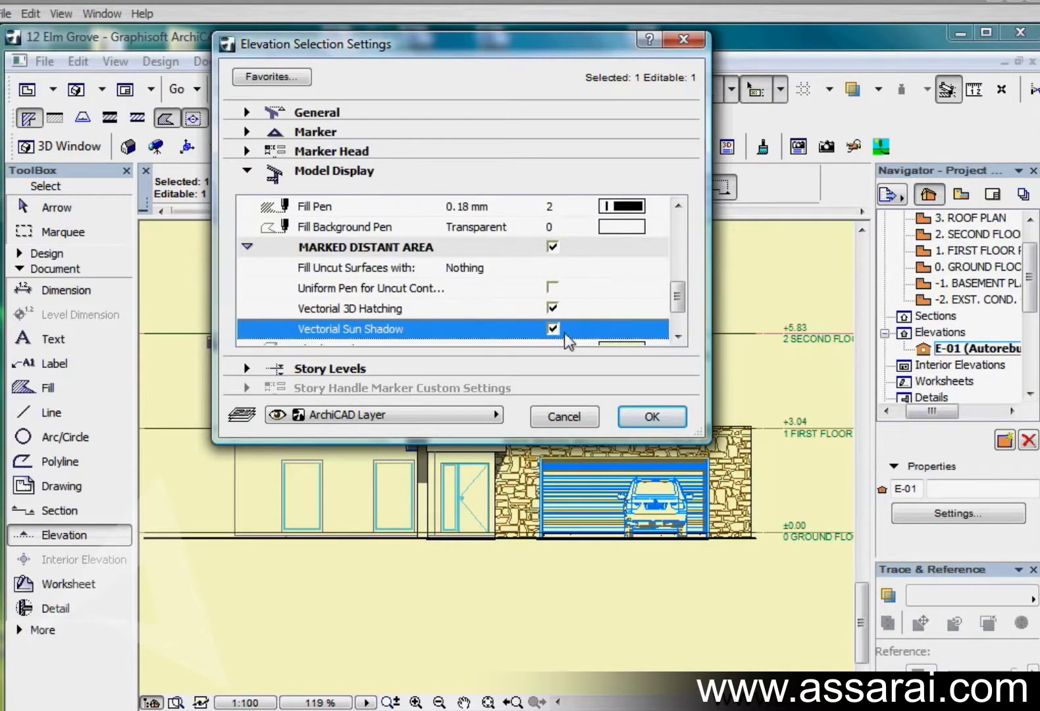
Step: Set the Fill Pen of the marked distant area's shadow polygons to orange pen 75 and apply the settings
{"action": "left_click", "coordinate": [678, 337]}
{"action": "left_click", "coordinate": [678, 337]}
{"action": "left_click", "coordinate": [678, 337]}
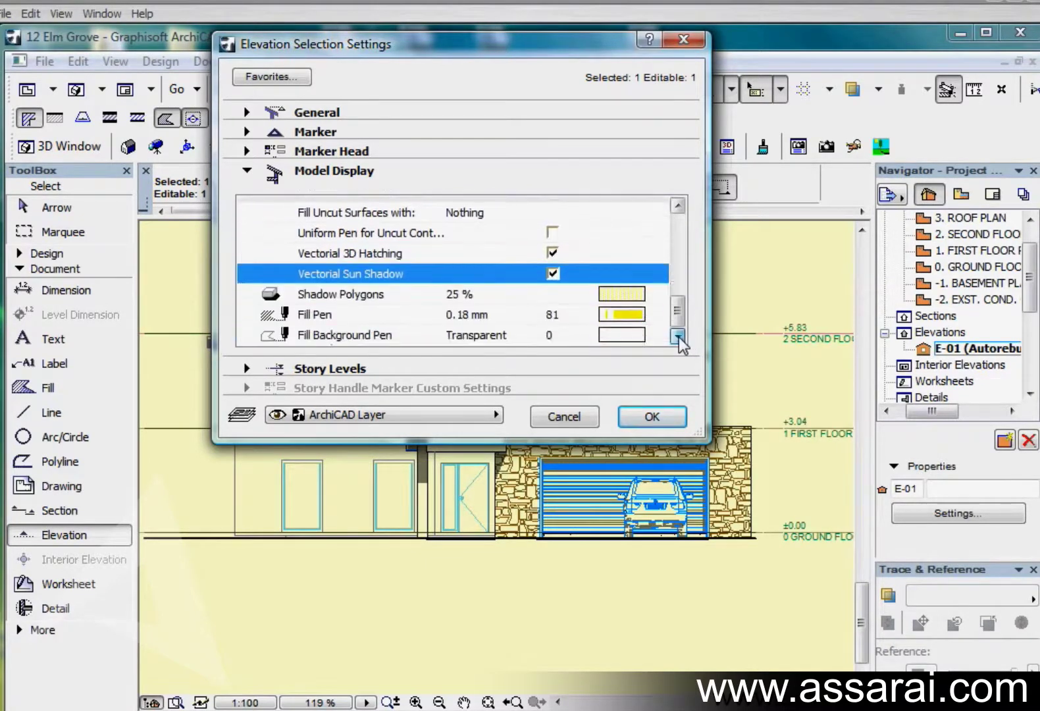
{"action": "left_click", "coordinate": [621, 308]}
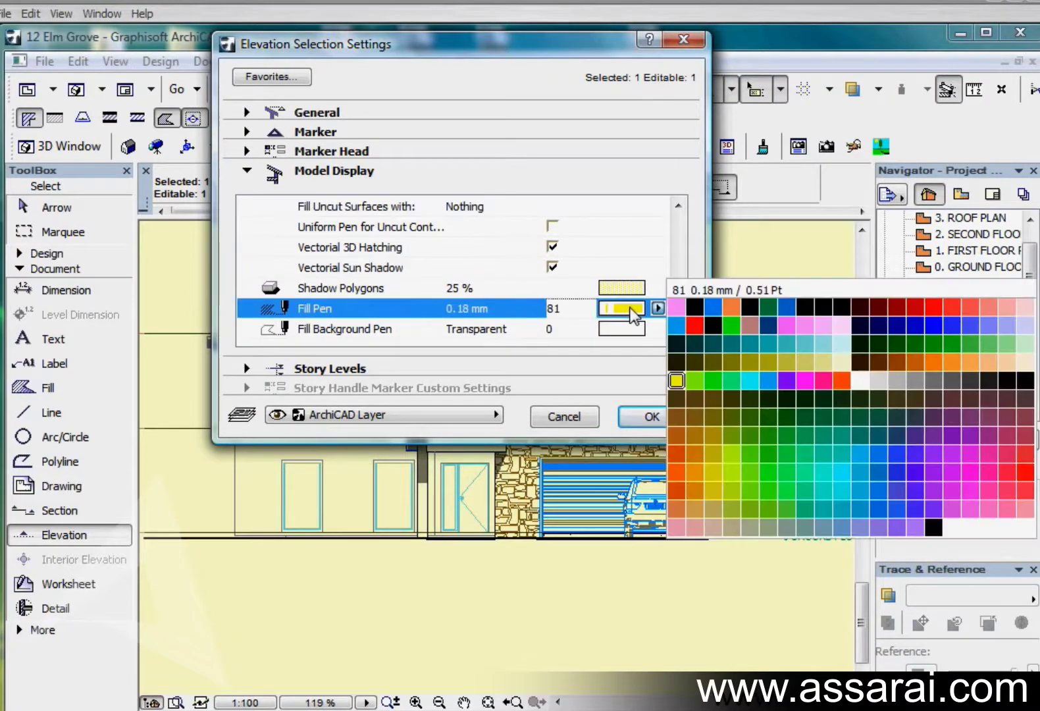
{"action": "left_click", "coordinate": [932, 363]}
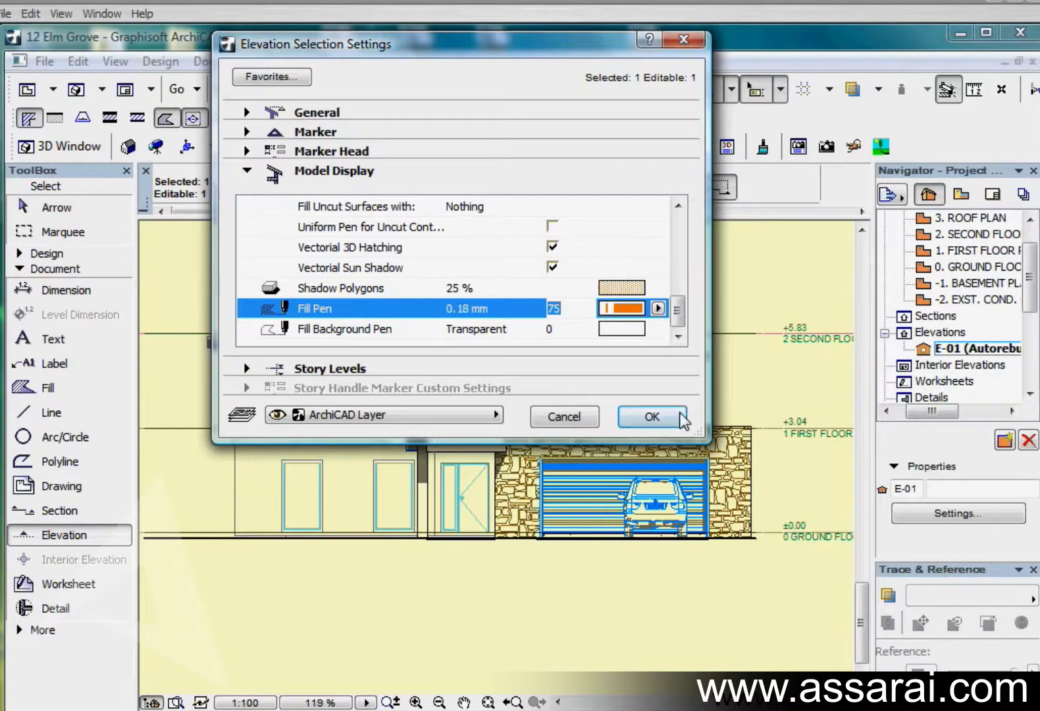
{"action": "left_click", "coordinate": [648, 416]}
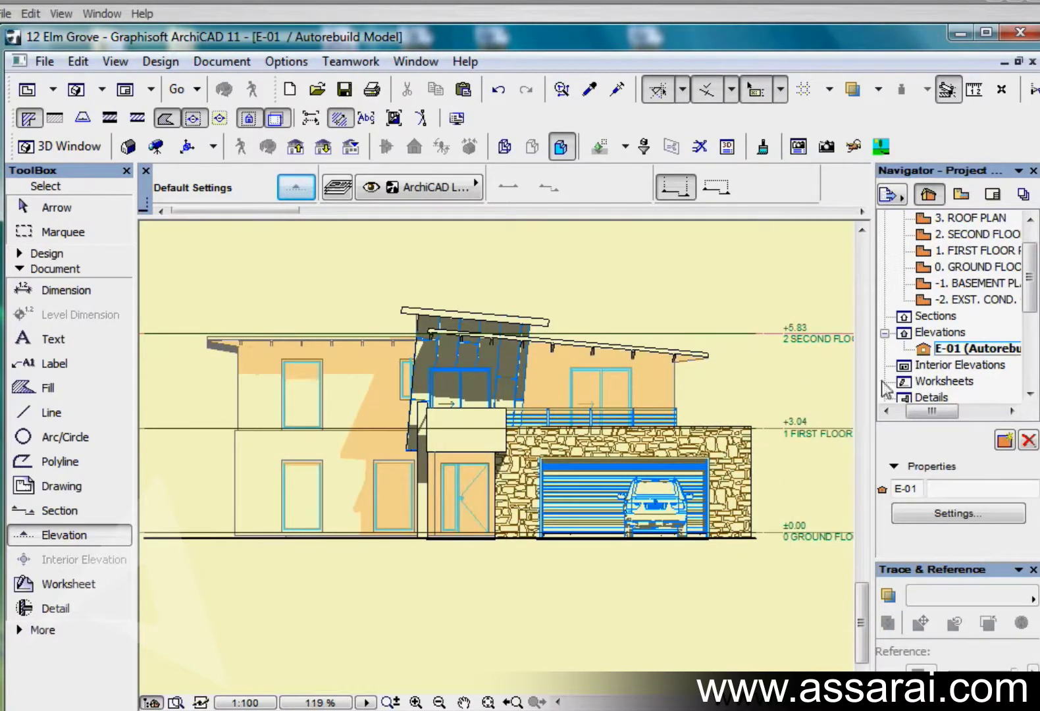
Step: Reopen E-01's selection settings, fill the marked distant area's uncut surfaces with Own Material Colors (Shaded), and apply the change
{"action": "right_click", "coordinate": [928, 352]}
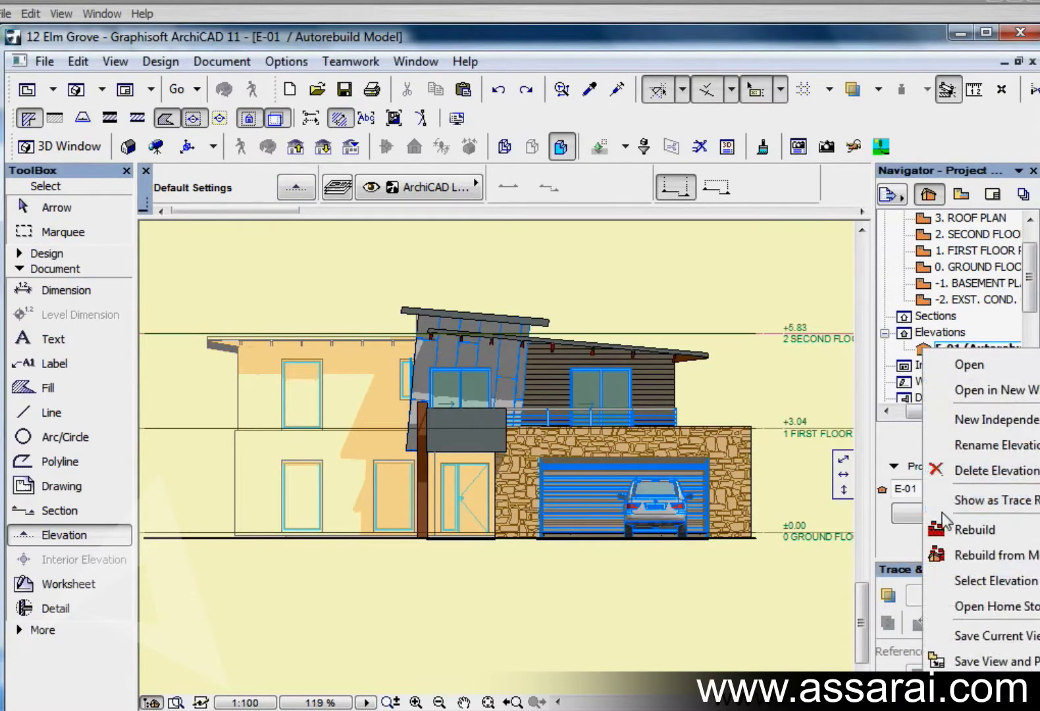
{"action": "left_click", "coordinate": [968, 636]}
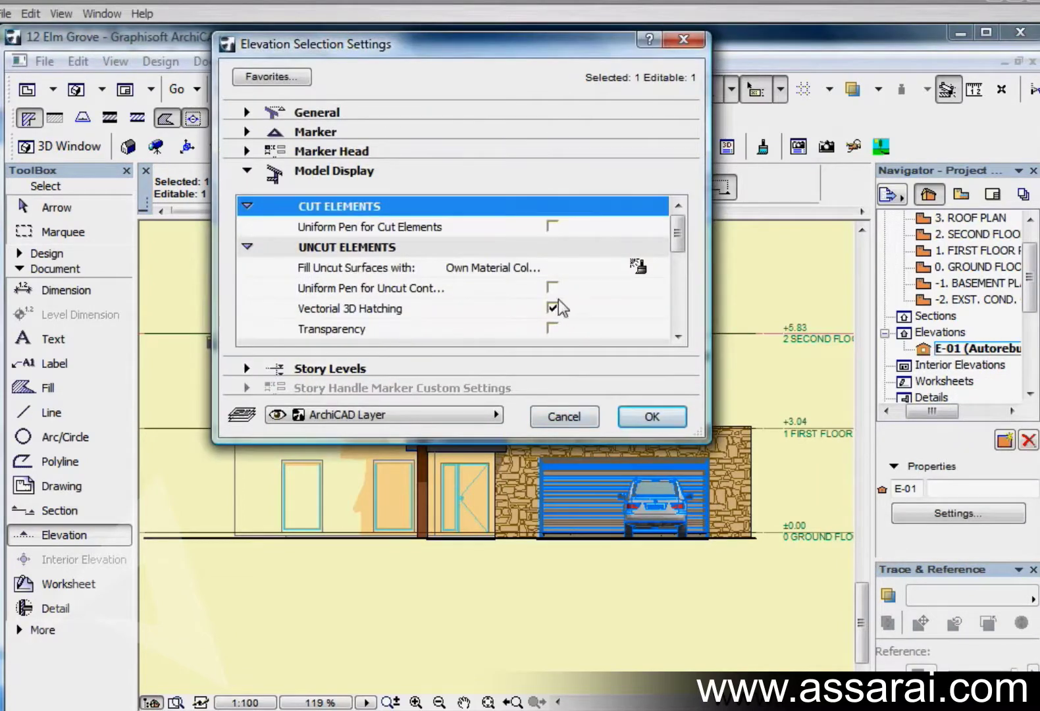
{"action": "left_click", "coordinate": [552, 307]}
{"action": "left_click_drag", "start_coordinate": [677, 232], "coordinate": [668, 309]}
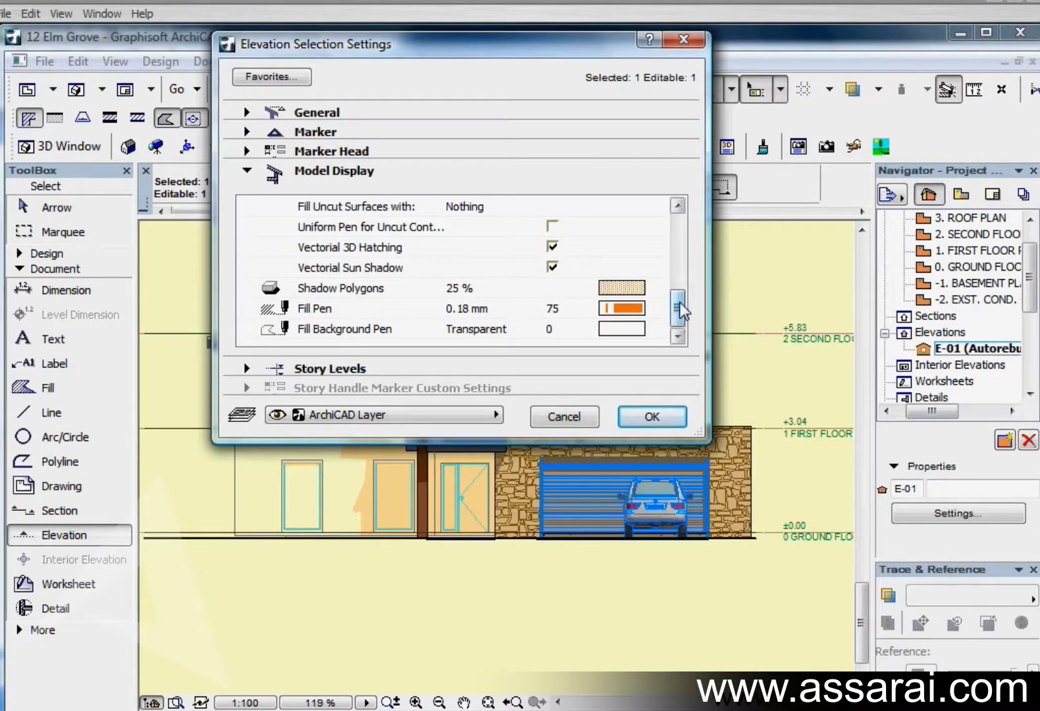
{"action": "left_click", "coordinate": [646, 209]}
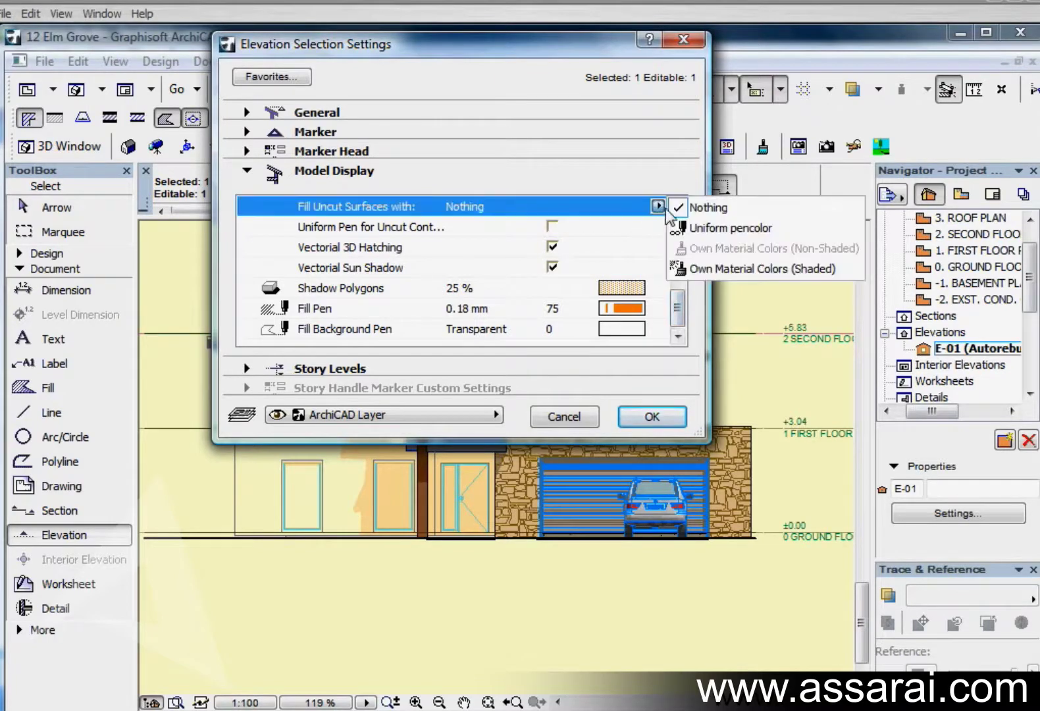
{"action": "left_click", "coordinate": [694, 269]}
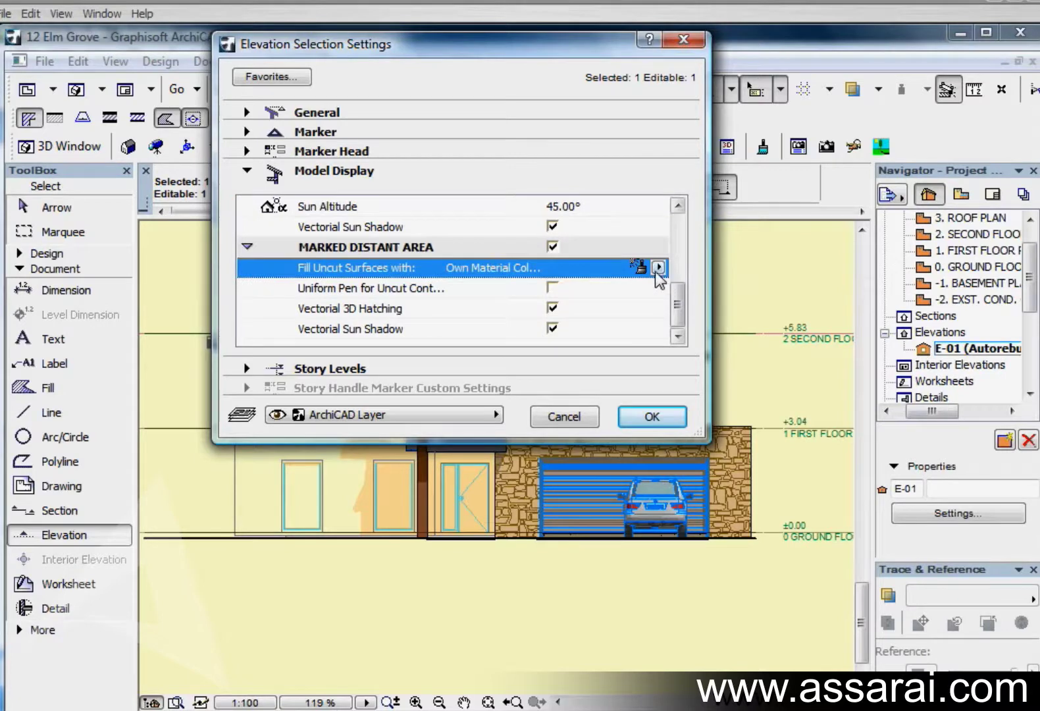
{"action": "left_click", "coordinate": [552, 329]}
{"action": "left_click", "coordinate": [651, 416]}
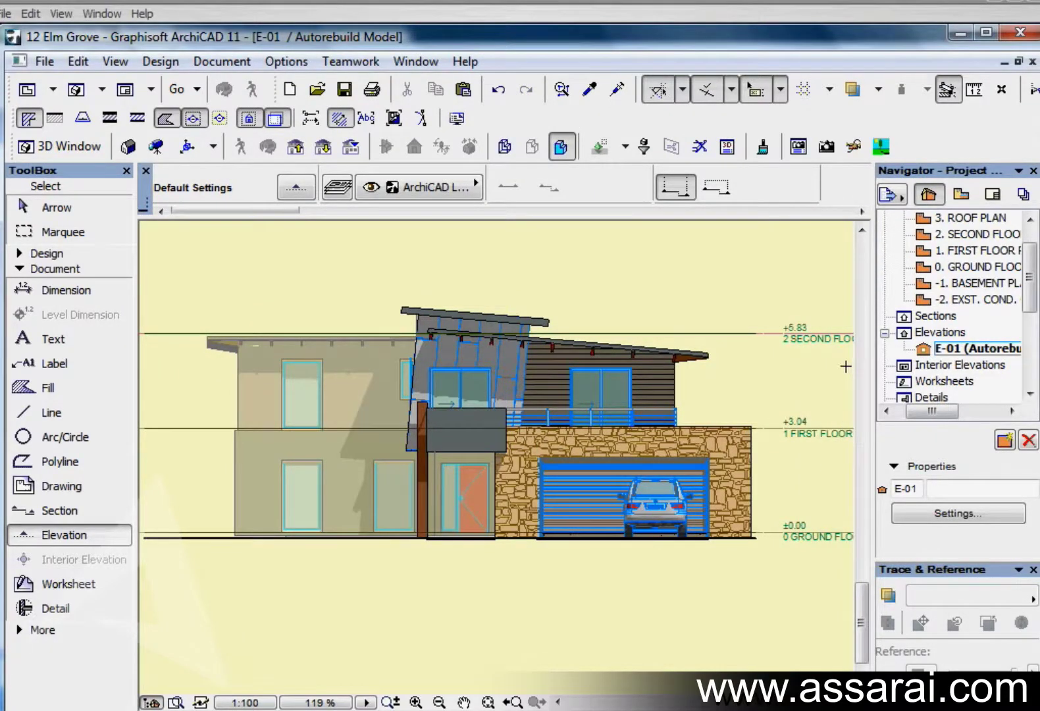
Step: Open the choice of trace references for the E-01 elevation
{"action": "left_click", "coordinate": [1033, 599]}
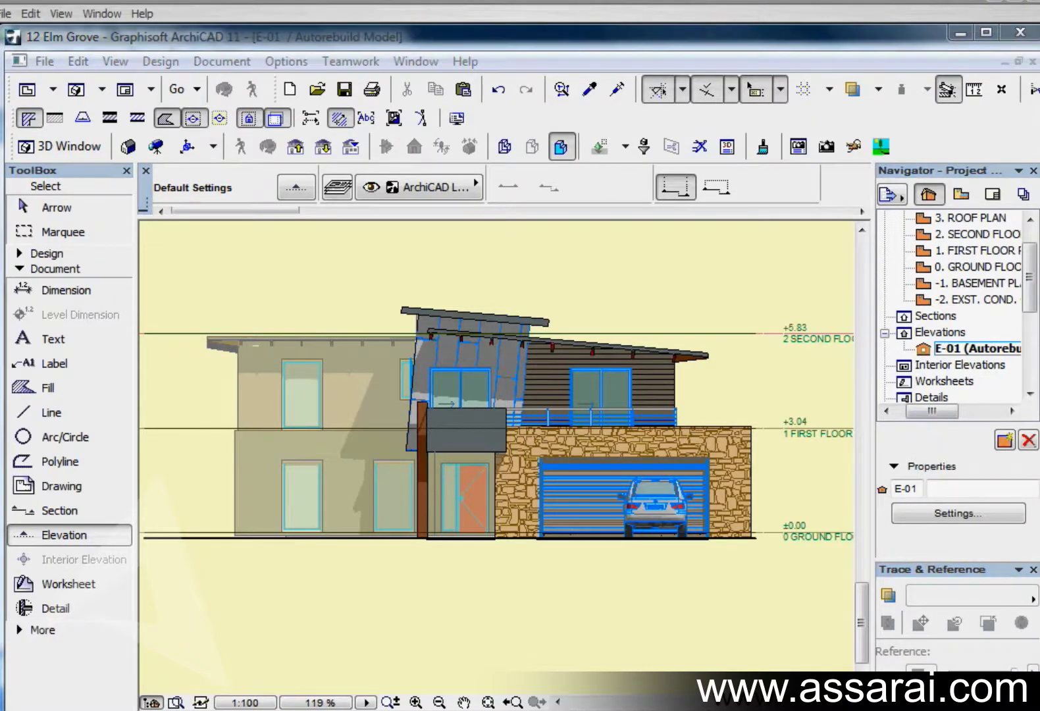